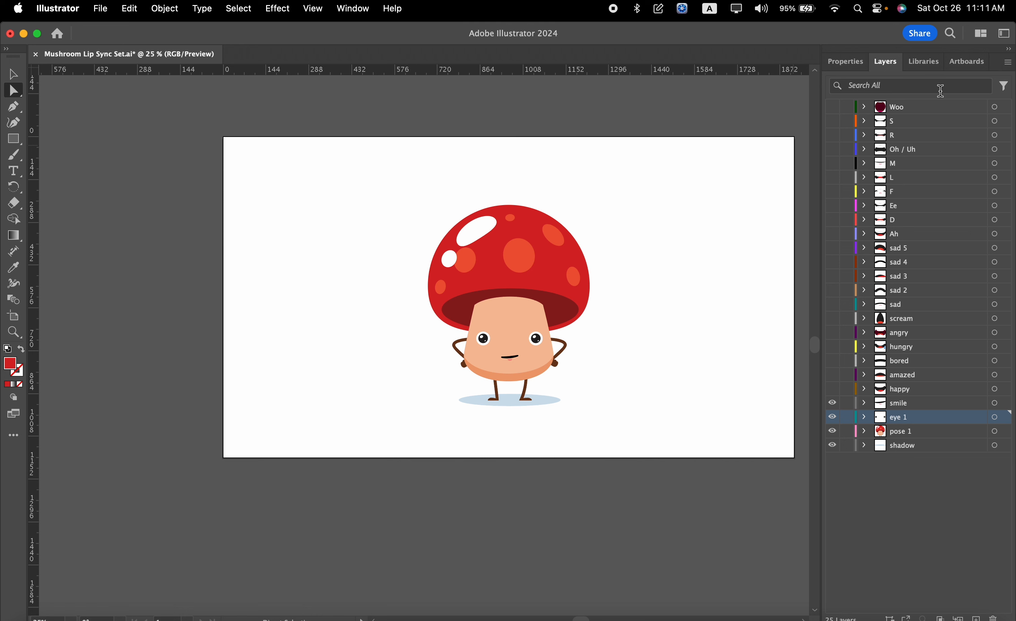
# Check the settings of Artboard 1, including its preset and dimensions, and return to the layer list
pyautogui.click(961, 64)
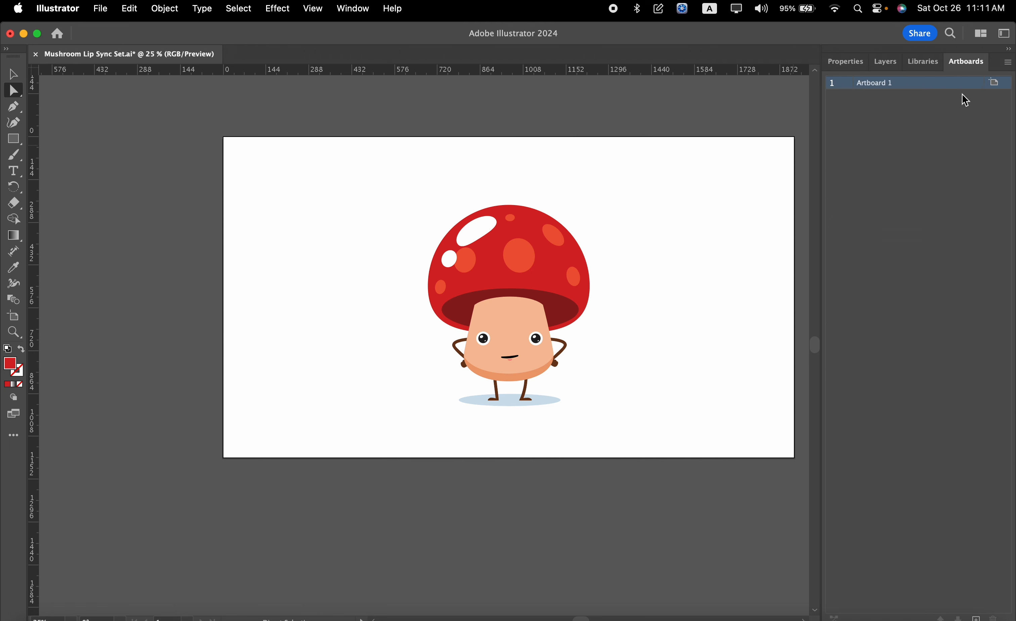
pyautogui.click(993, 84)
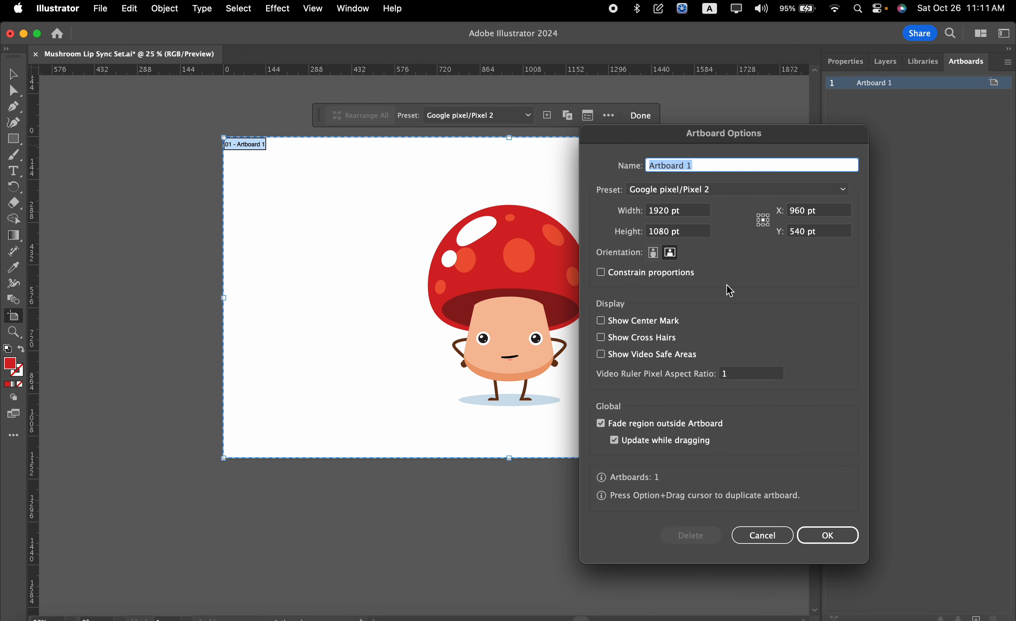
pyautogui.click(830, 536)
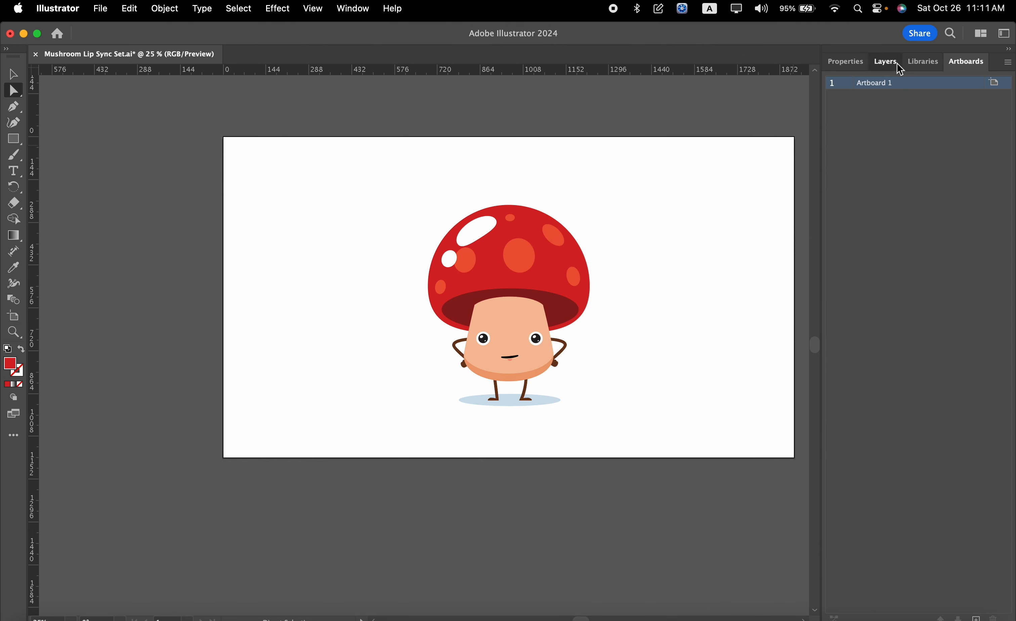
pyautogui.click(885, 62)
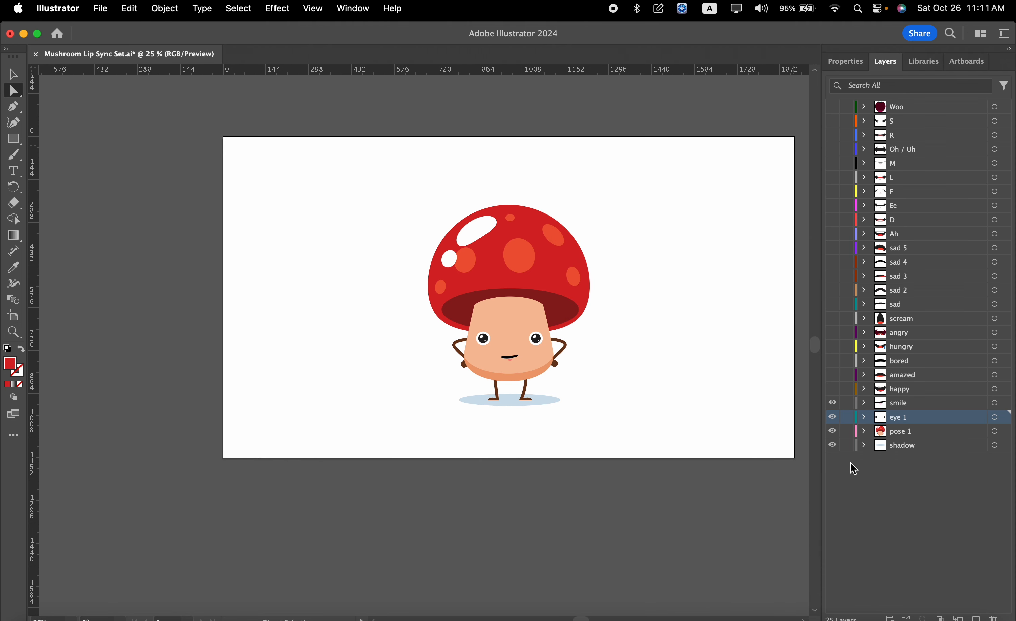
# Review how the character is built by isolating the shadow layer and showing the pose 1 and eye 1 layers again
pyautogui.moveTo(832, 404); pyautogui.dragTo(832, 432)
pyautogui.click(929, 447)
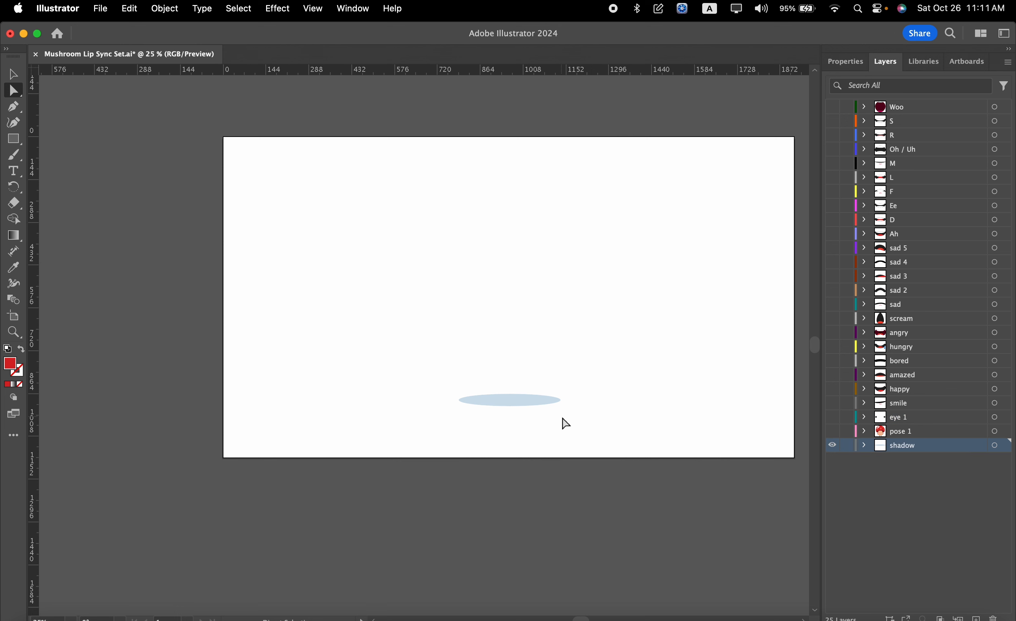
pyautogui.click(832, 434)
pyautogui.click(900, 435)
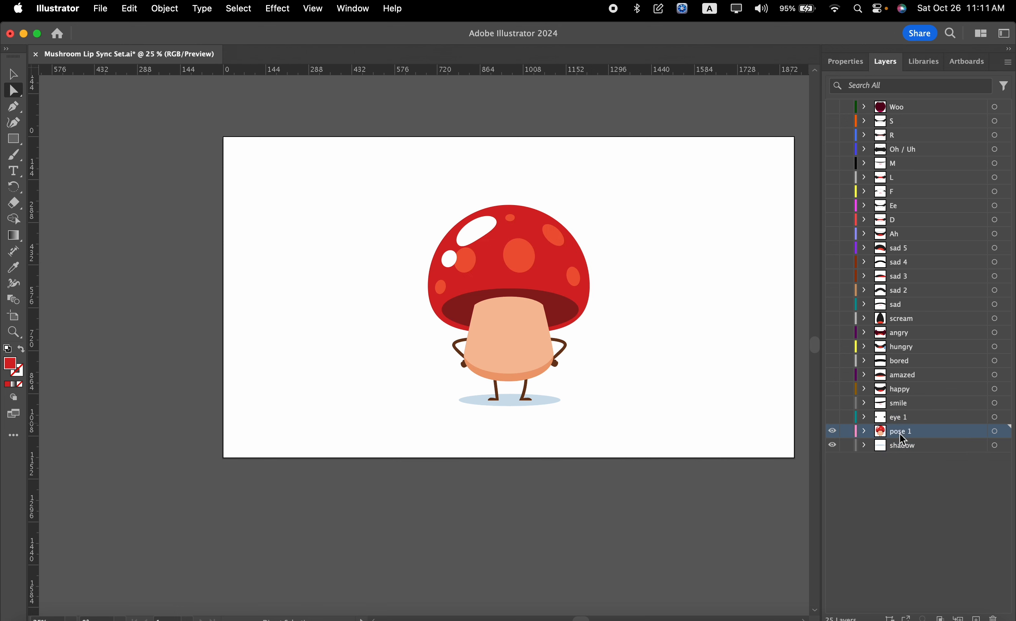
pyautogui.click(832, 418)
# Preview the expression mouth layers one at a time on the character, from smile through sad 5
pyautogui.click(833, 404)
pyautogui.click(832, 390)
pyautogui.click(832, 390)
pyautogui.click(832, 375)
pyautogui.click(833, 376)
pyautogui.click(835, 364)
pyautogui.click(836, 361)
pyautogui.click(834, 347)
pyautogui.click(834, 335)
pyautogui.click(835, 334)
pyautogui.click(832, 319)
pyautogui.click(832, 319)
pyautogui.click(833, 280)
pyautogui.click(833, 278)
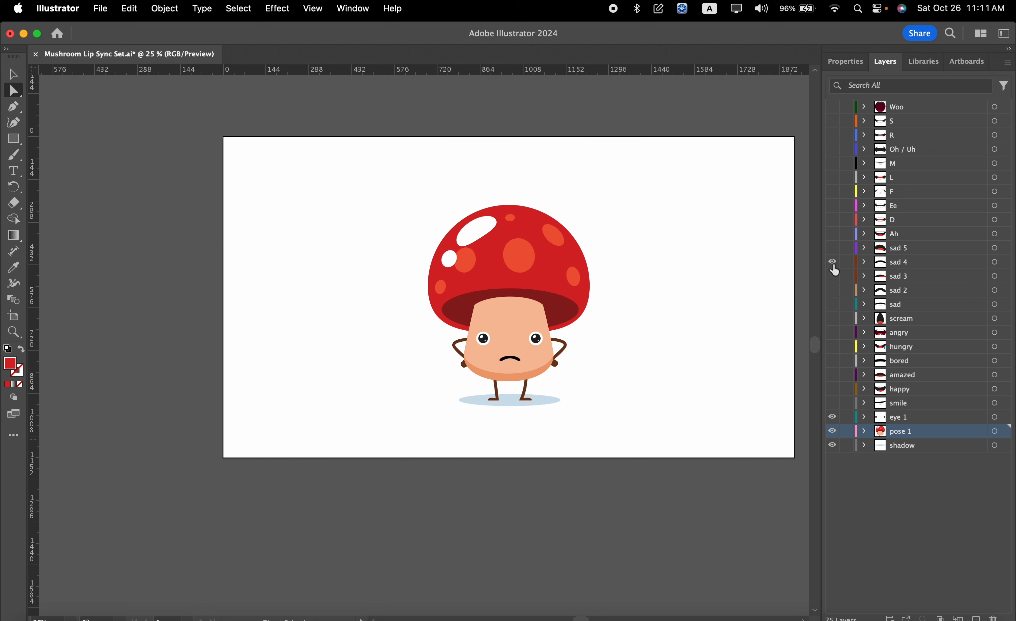
pyautogui.click(833, 249)
pyautogui.click(832, 249)
# Preview the lip-sync mouth layers one at a time on the character, from Ah through Woo
pyautogui.click(832, 235)
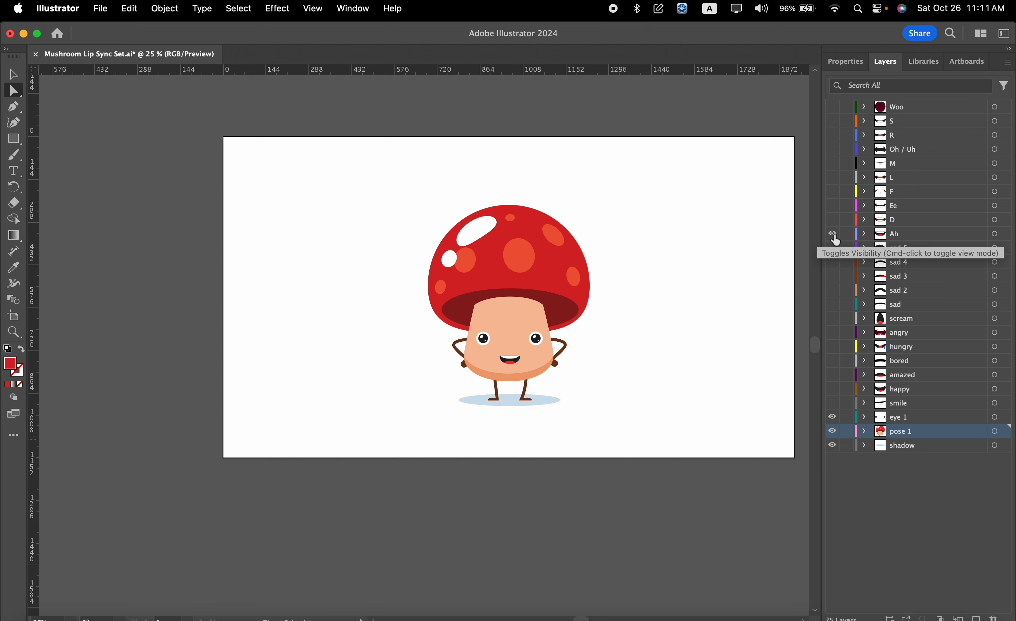
pyautogui.click(923, 234)
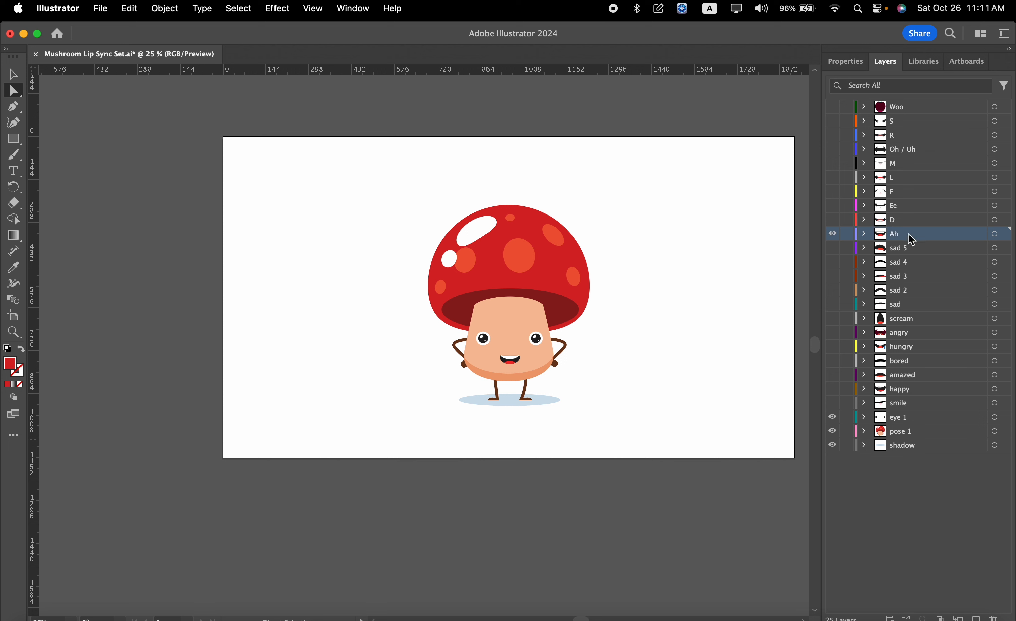
pyautogui.click(832, 234)
pyautogui.click(832, 221)
pyautogui.click(832, 221)
pyautogui.click(833, 207)
pyautogui.click(833, 207)
pyautogui.click(833, 195)
pyautogui.click(833, 179)
pyautogui.click(833, 179)
pyautogui.click(832, 164)
pyautogui.click(832, 165)
pyautogui.click(832, 151)
pyautogui.click(833, 150)
pyautogui.click(833, 136)
pyautogui.click(832, 135)
pyautogui.click(832, 121)
pyautogui.click(832, 121)
pyautogui.click(832, 107)
pyautogui.click(832, 107)
# Make all of the mouth layers from smile to Woo visible and save the document
pyautogui.moveTo(833, 414); pyautogui.dragTo(835, 89)
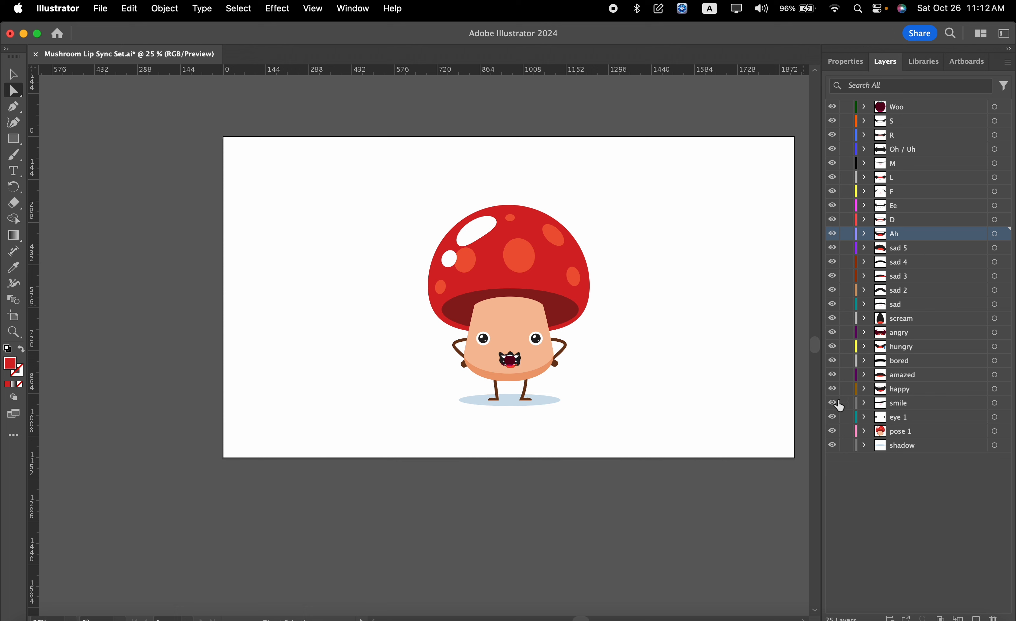
pyautogui.click(102, 8)
pyautogui.click(117, 148)
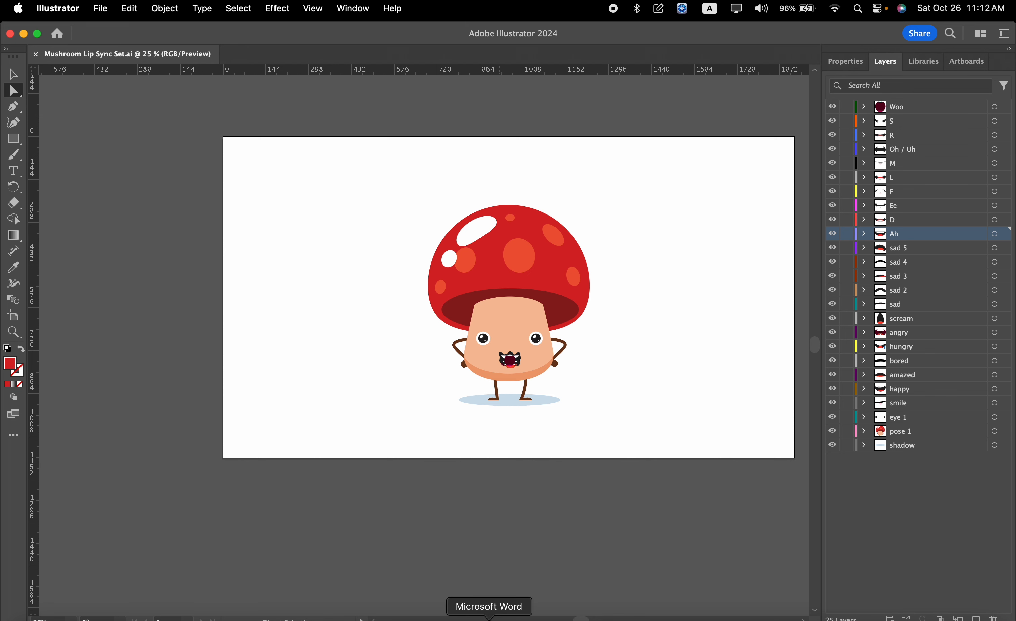
# Switch to Microsoft Word and copy the entire mushroom monologue paragraph
pyautogui.click(489, 618)
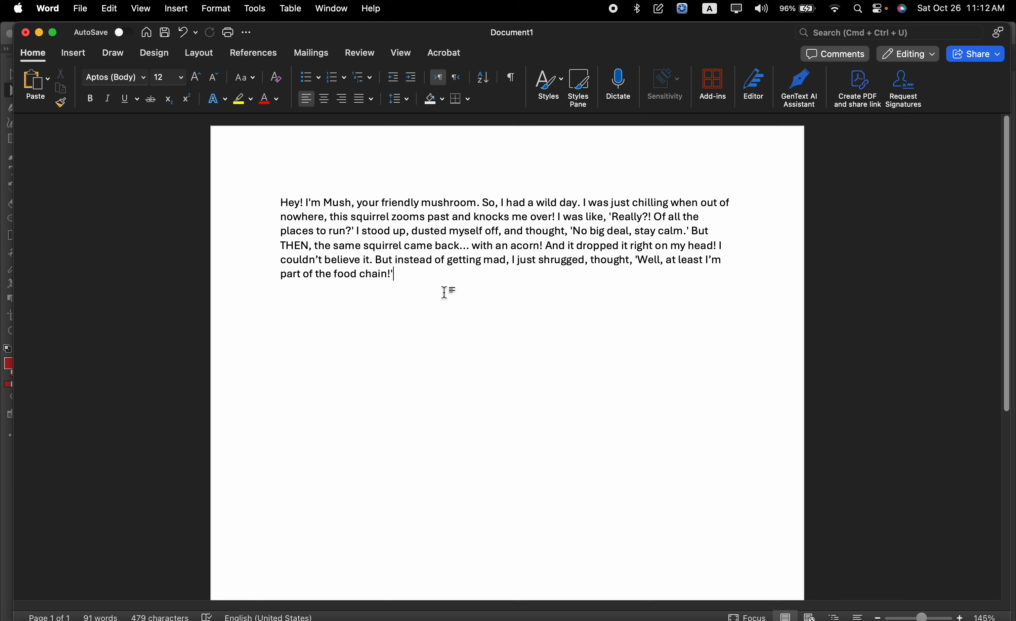
pyautogui.moveTo(453, 297); pyautogui.dragTo(288, 190)
pyautogui.rightClick(461, 252)
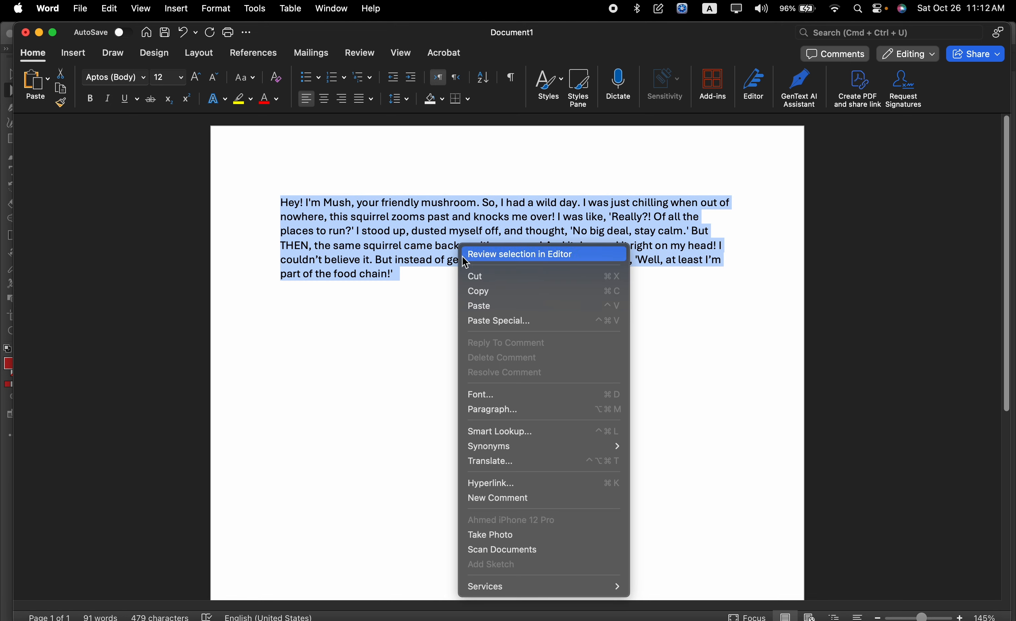
pyautogui.click(480, 291)
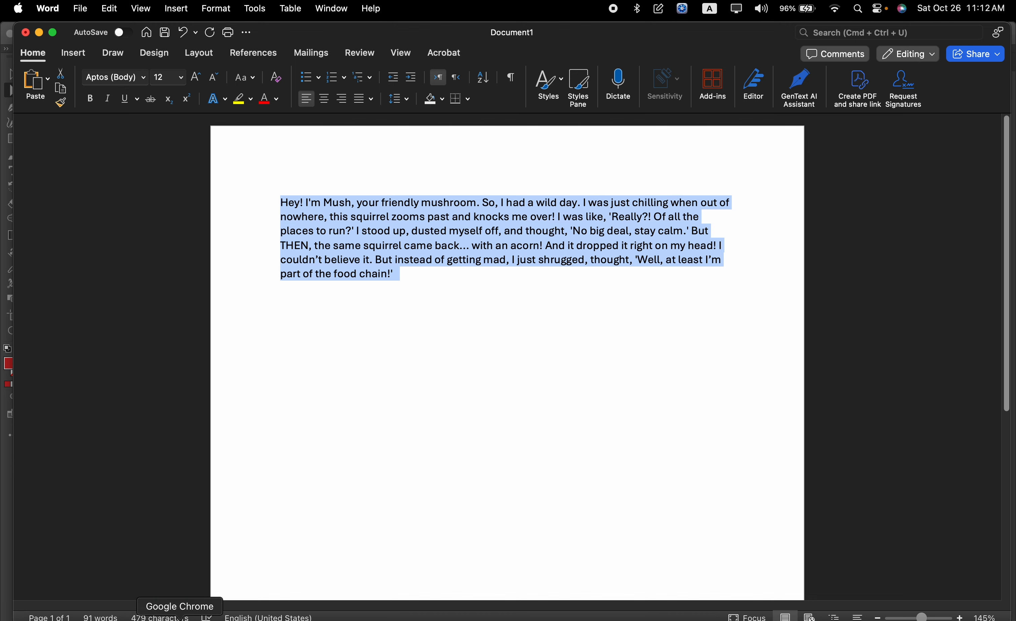
# Switch to the play.ht text-to-speech page in Chrome and paste the monologue as the text to convert
pyautogui.click(180, 616)
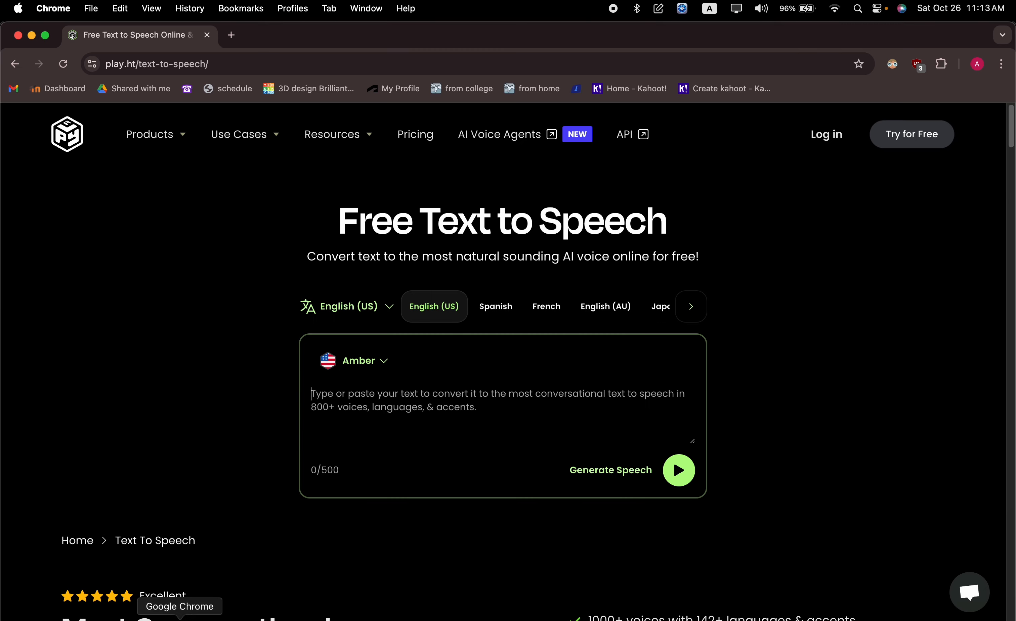
pyautogui.rightClick(400, 404)
pyautogui.click(471, 466)
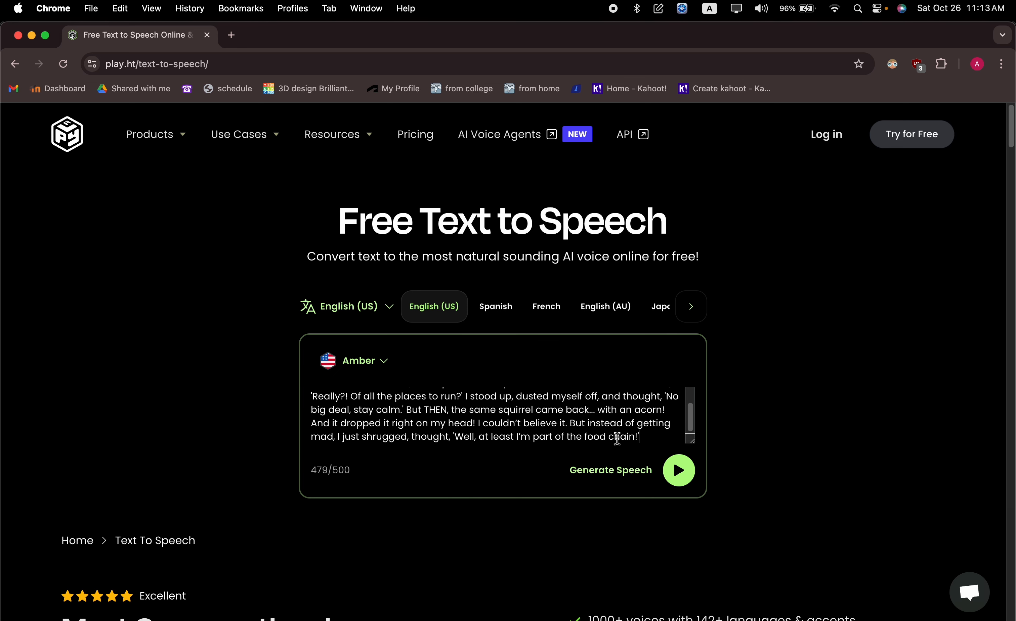
# Generate the speech with the Ana voice after previewing the Amber and Ana voices
pyautogui.scroll(-3, 845, 409)
pyautogui.click(387, 287)
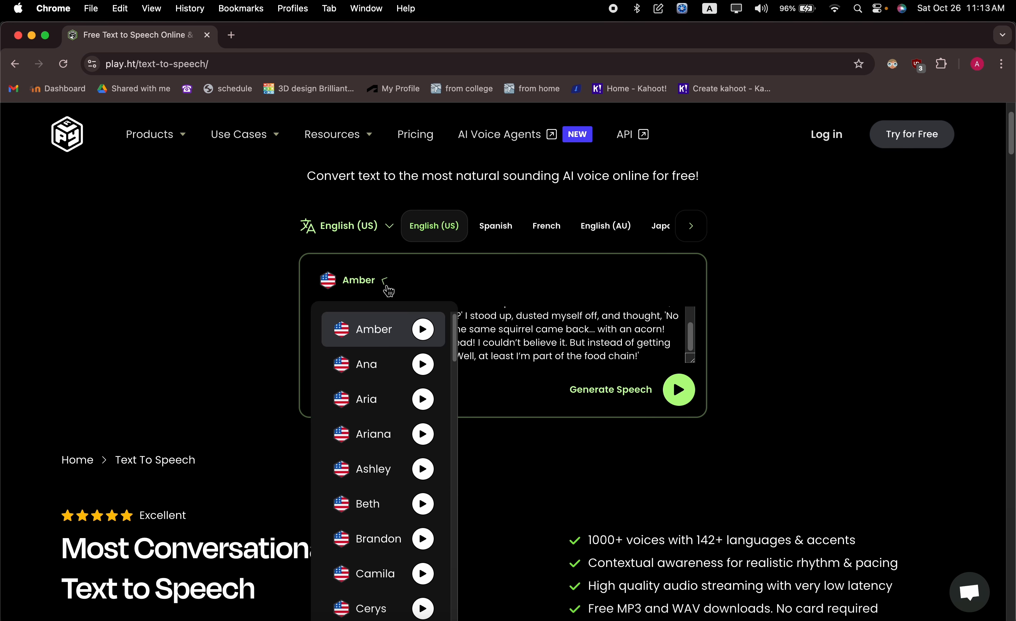
pyautogui.click(429, 337)
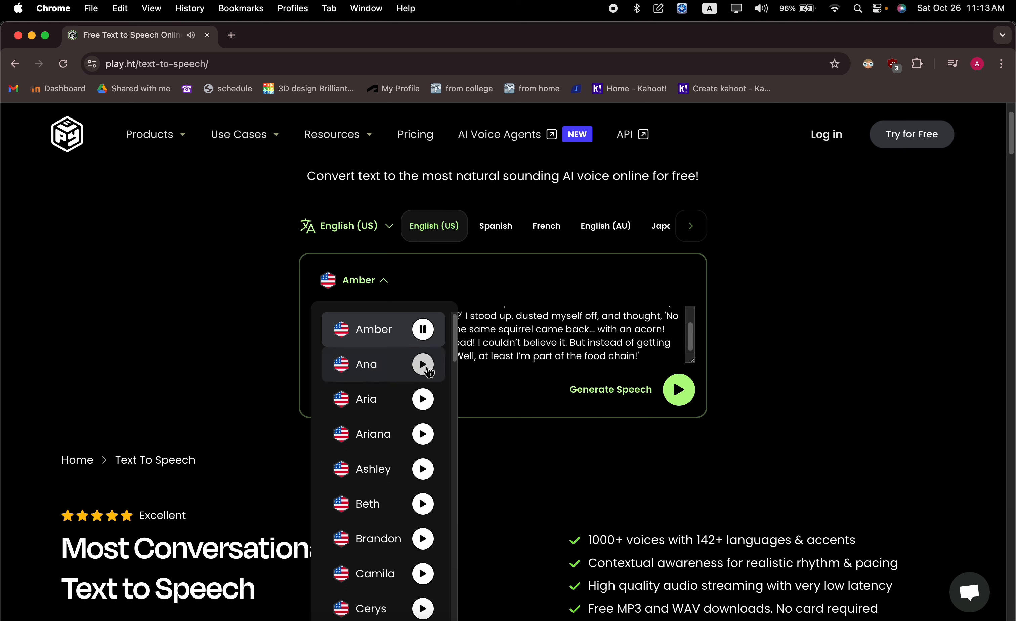
pyautogui.click(424, 367)
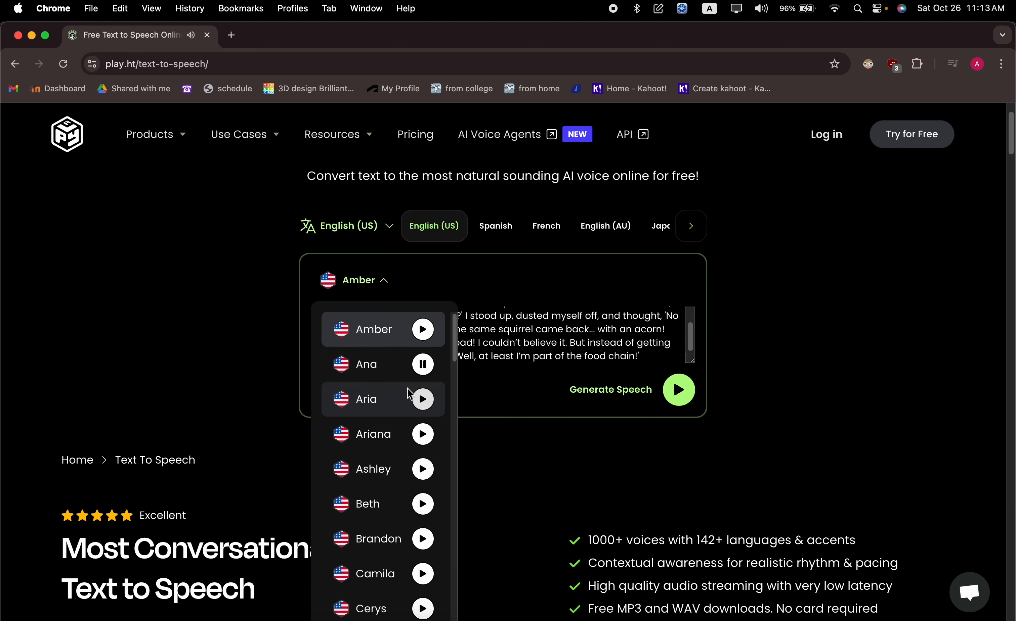
pyautogui.click(377, 373)
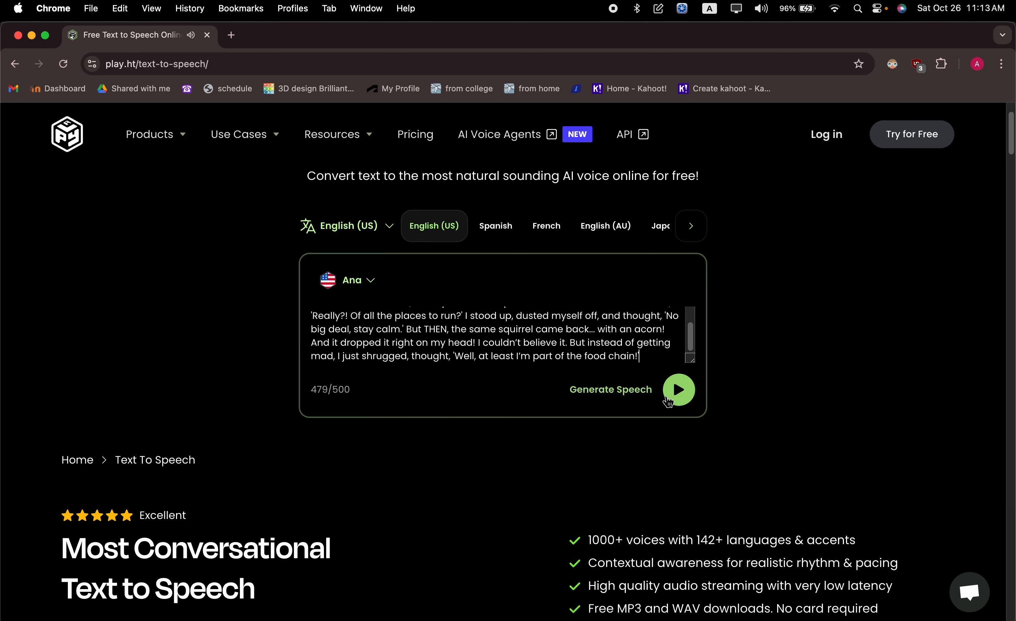
pyautogui.click(687, 403)
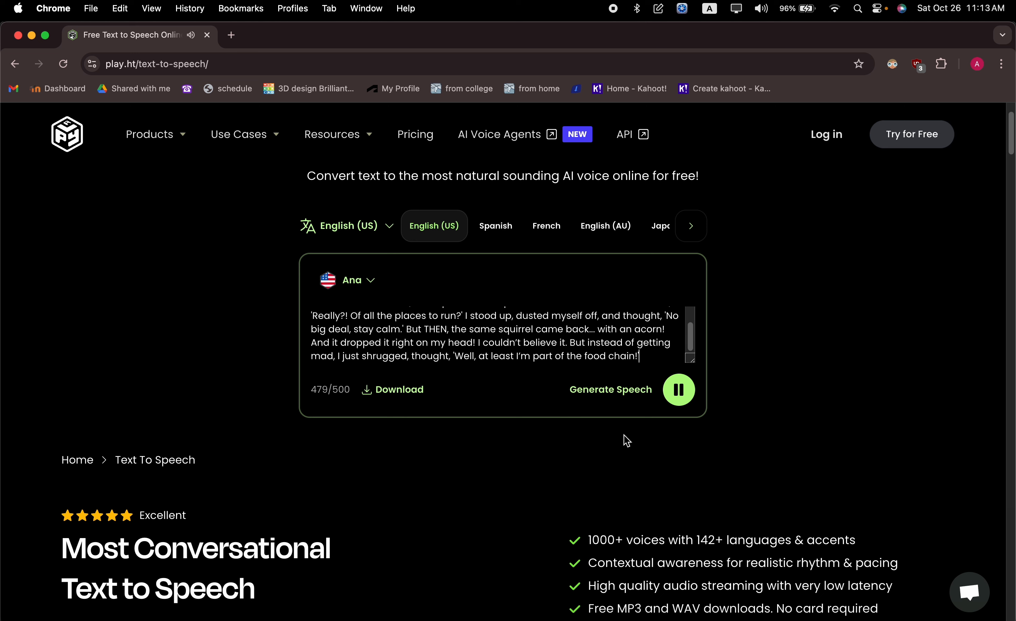
pyautogui.scroll(3, 498, 346)
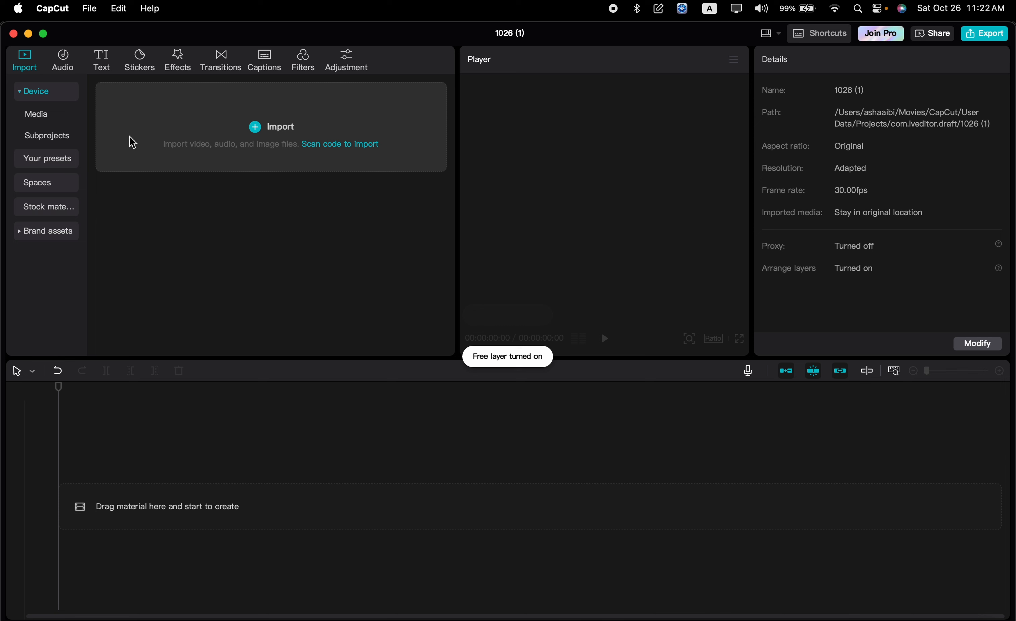
# In CapCut, add a default text clip at the start of the timeline
pyautogui.click(104, 64)
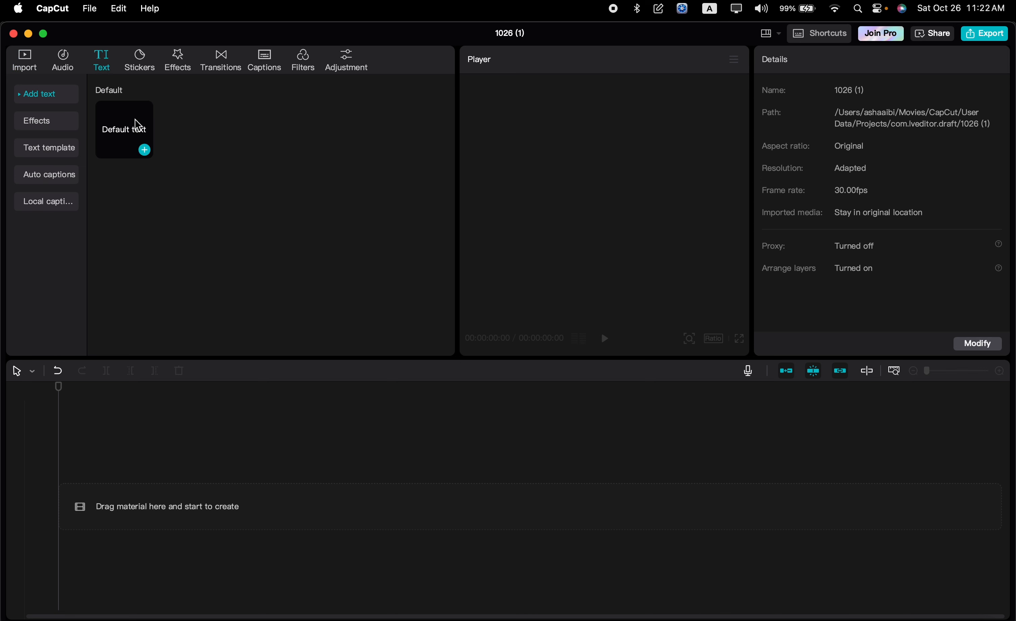
pyautogui.click(132, 136)
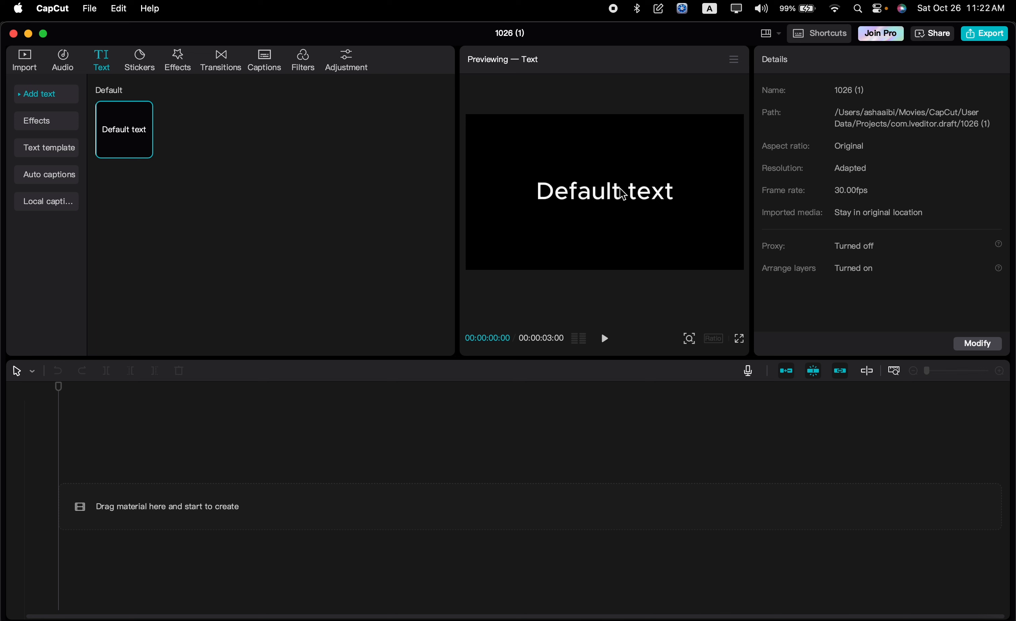
pyautogui.moveTo(127, 130); pyautogui.dragTo(111, 461)
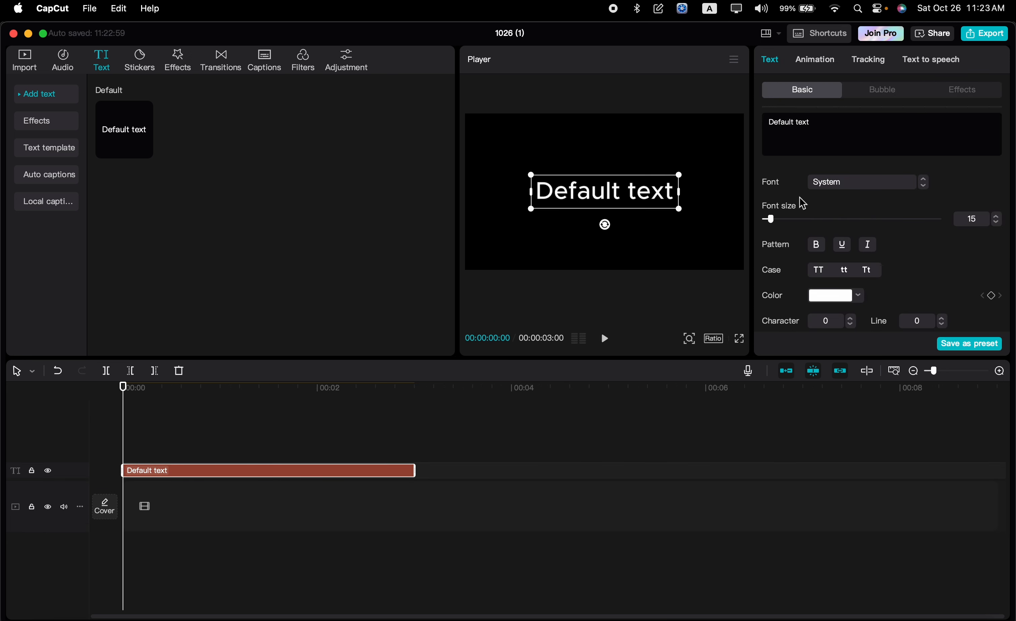
# Replace the text clip's content with the mushroom monologue and set its font size to 5
pyautogui.doubleClick(793, 130)
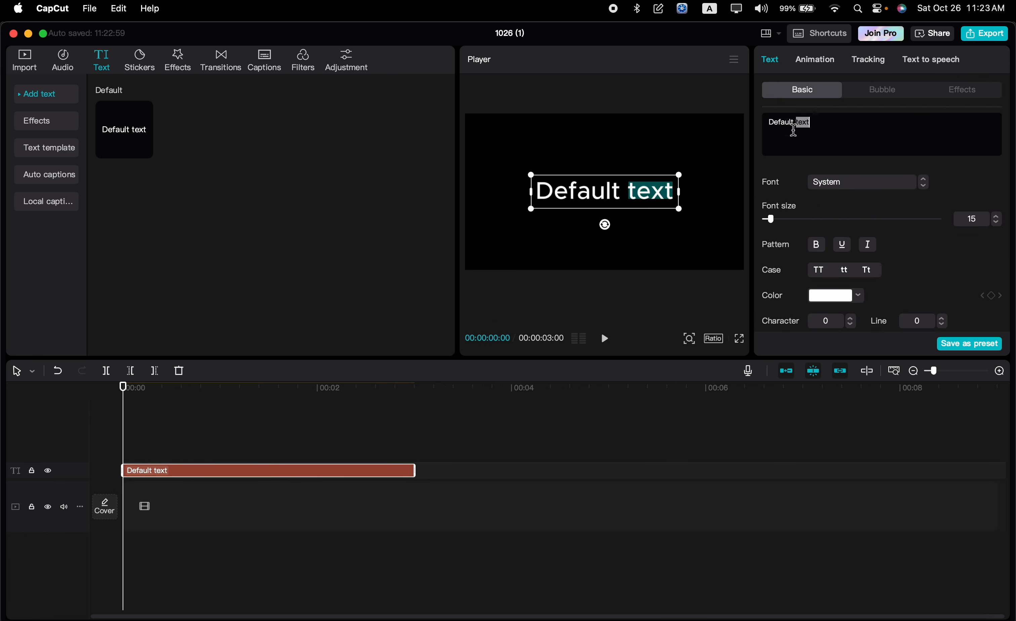
pyautogui.tripleClick(793, 130)
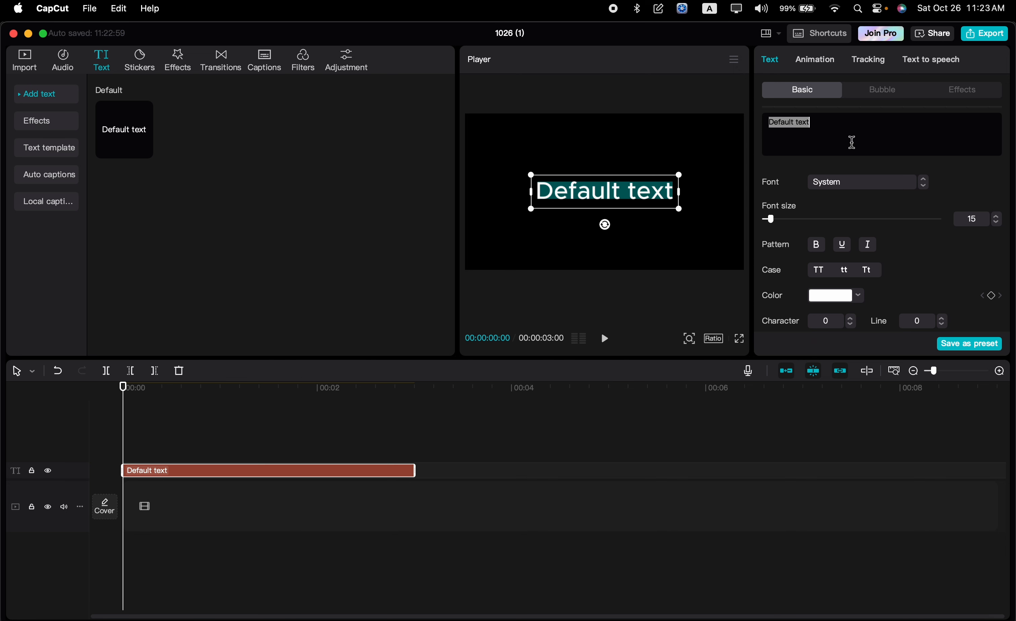
pyautogui.rightClick(852, 144)
pyautogui.click(875, 214)
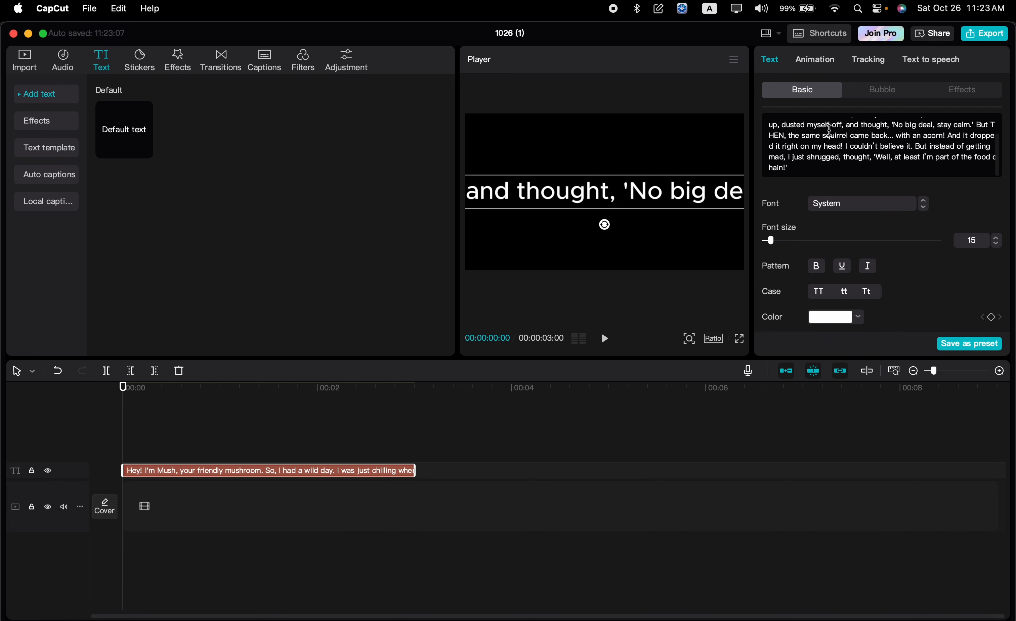
pyautogui.moveTo(770, 242); pyautogui.dragTo(750, 246)
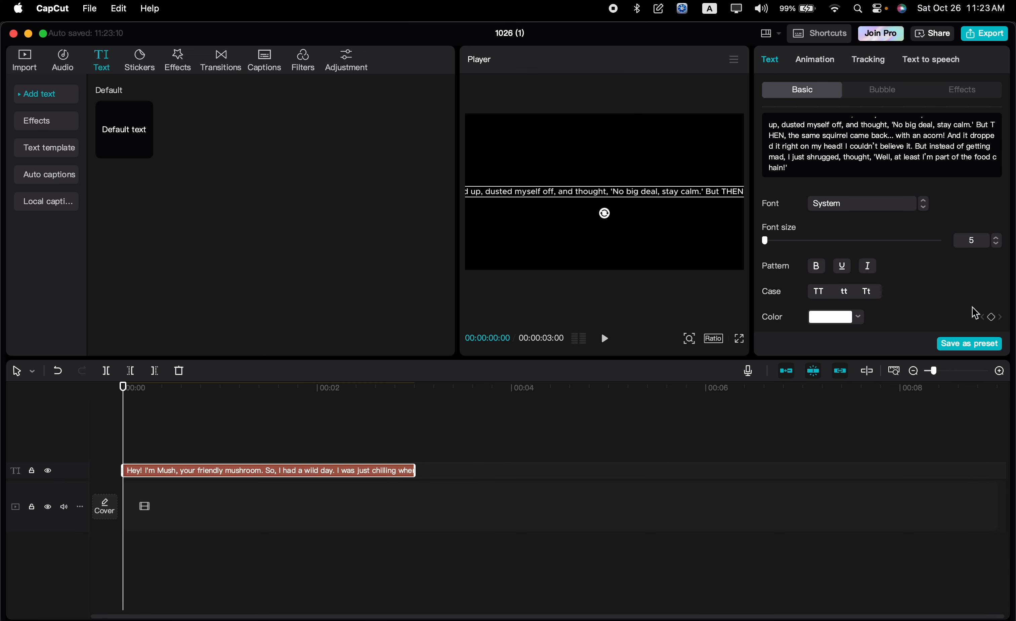
# Generate speech from the monologue text clip with the Elfy voice from the Character voices
pyautogui.click(928, 63)
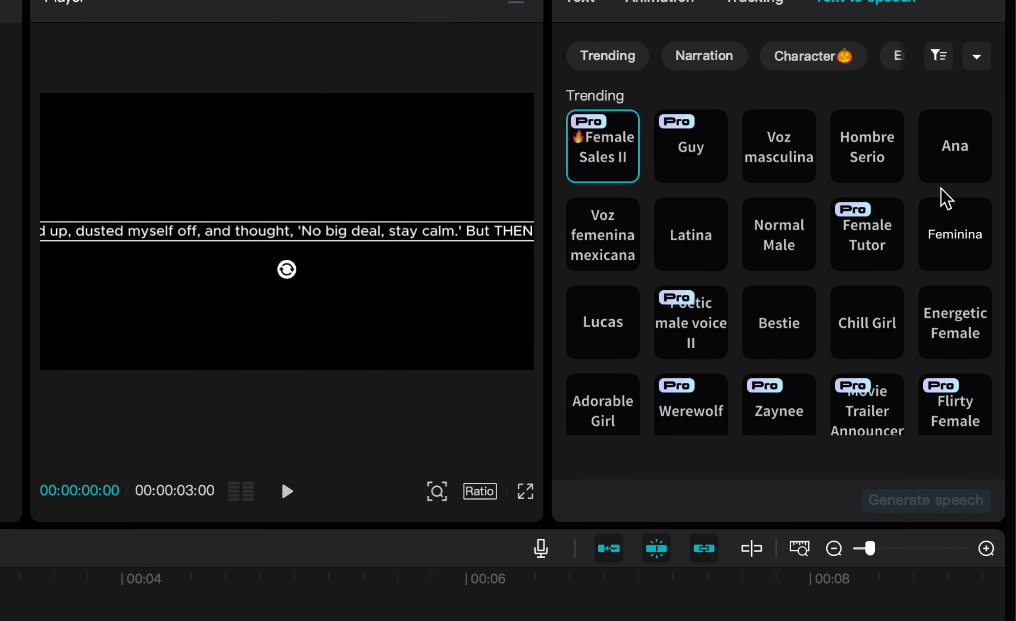
pyautogui.scroll(-6, 943, 201)
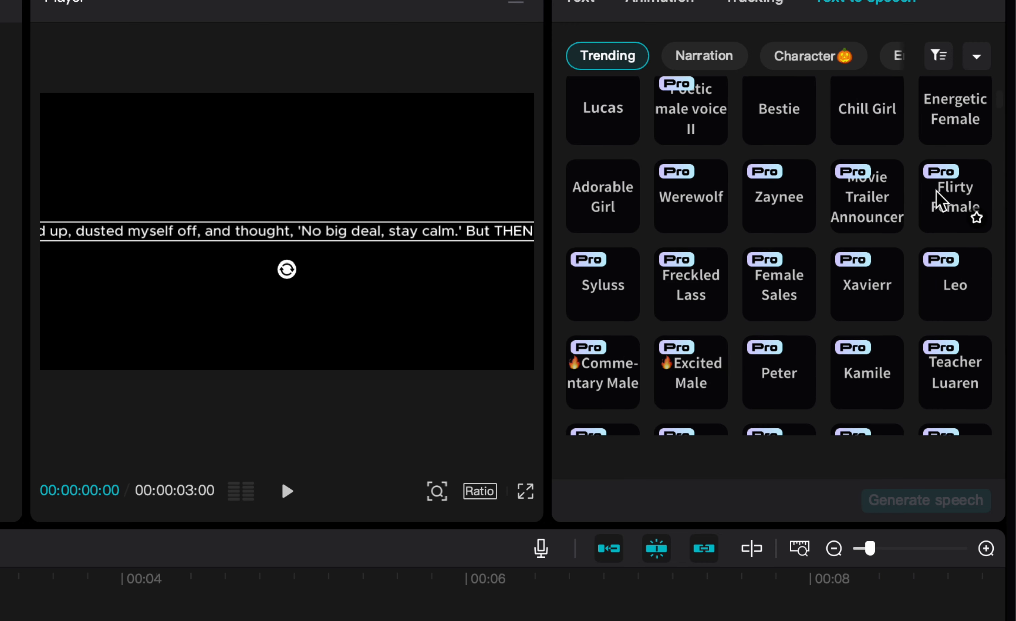
pyautogui.scroll(-6, 940, 202)
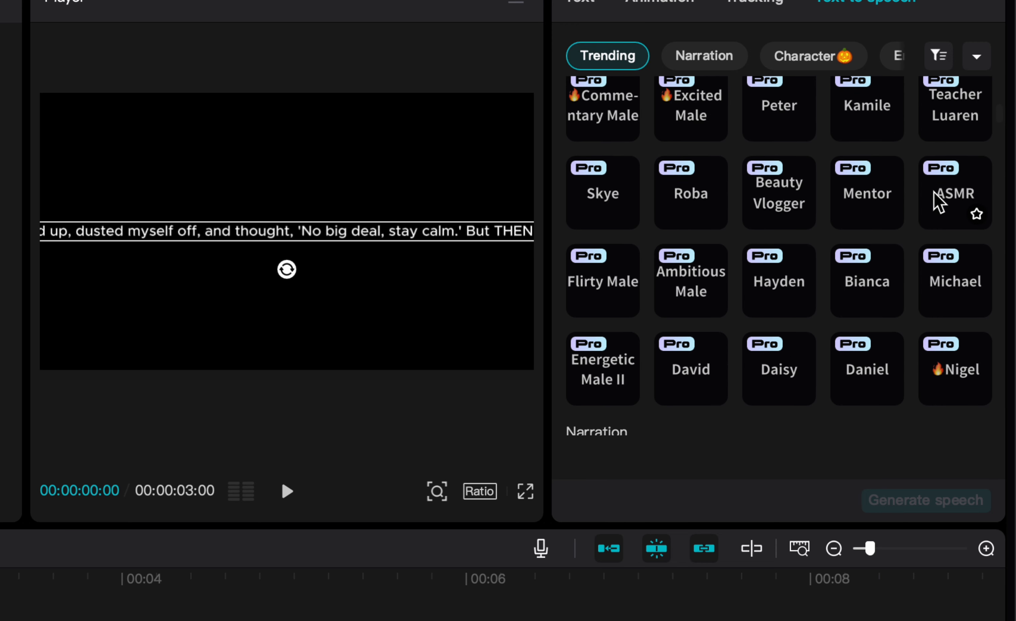
pyautogui.scroll(-5, 937, 203)
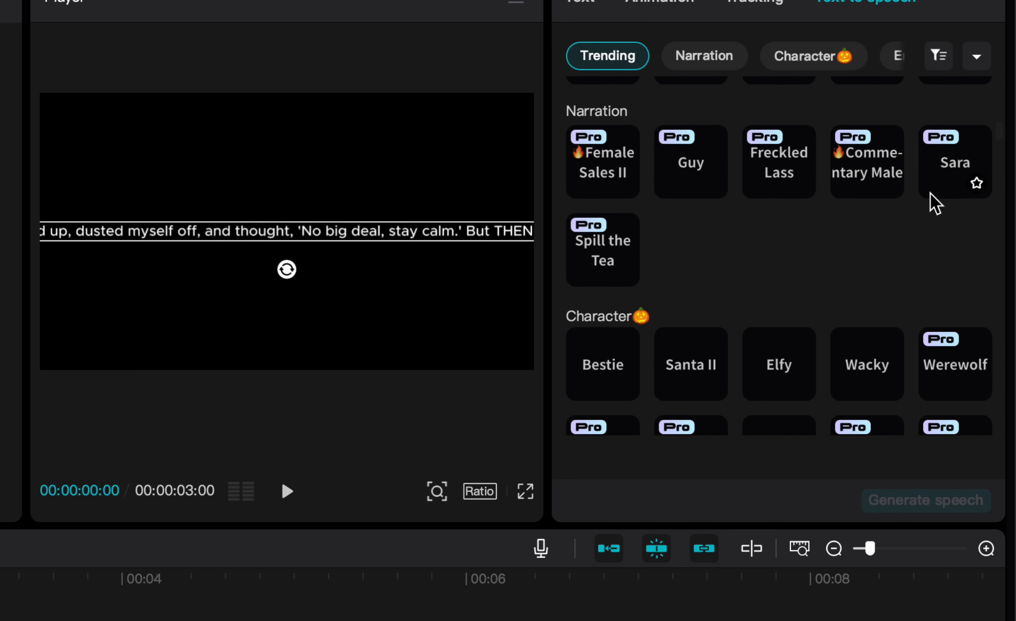
pyautogui.scroll(-3, 934, 204)
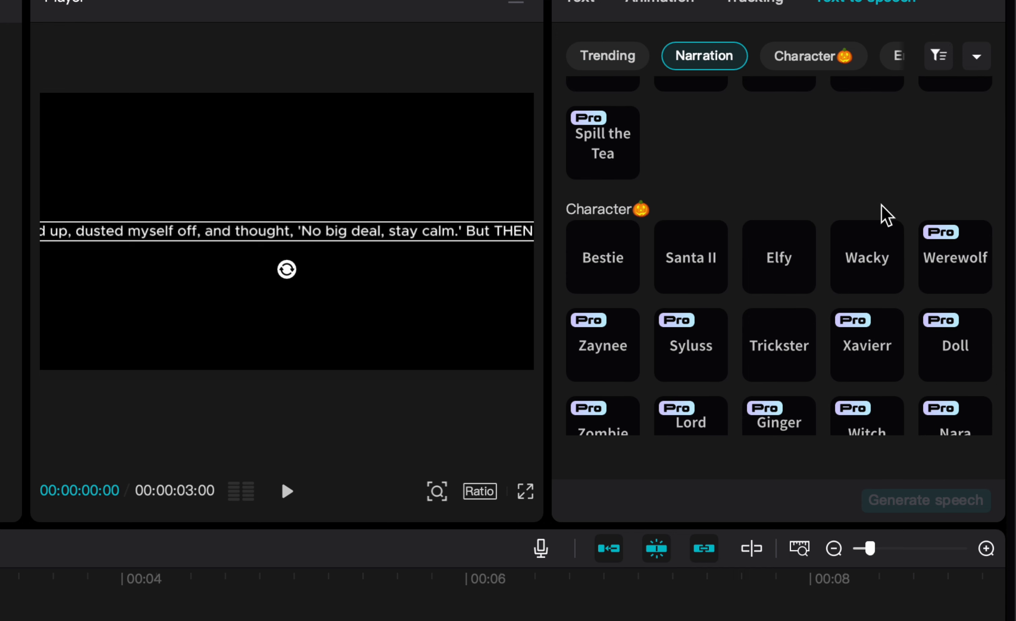
pyautogui.click(774, 259)
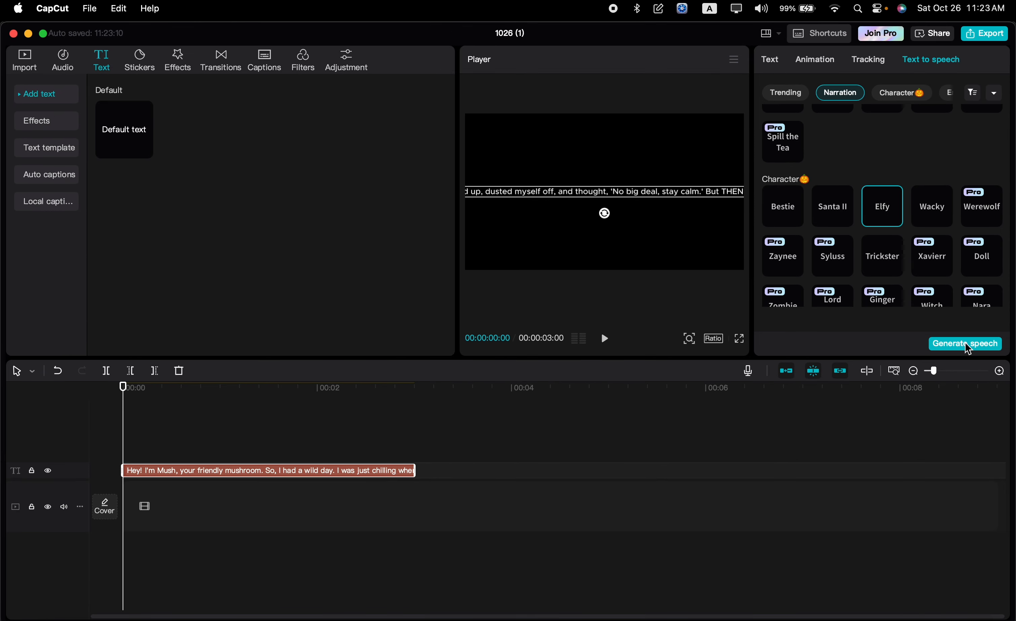
pyautogui.click(966, 345)
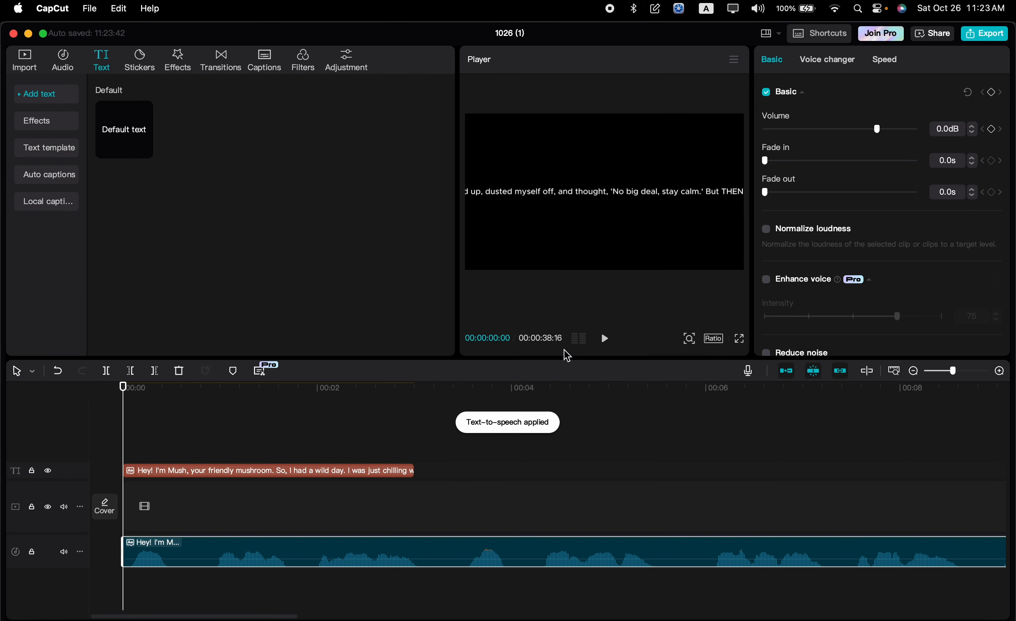
# Play back the opening of the generated speech clip and show its whole length on the timeline
pyautogui.click(604, 339)
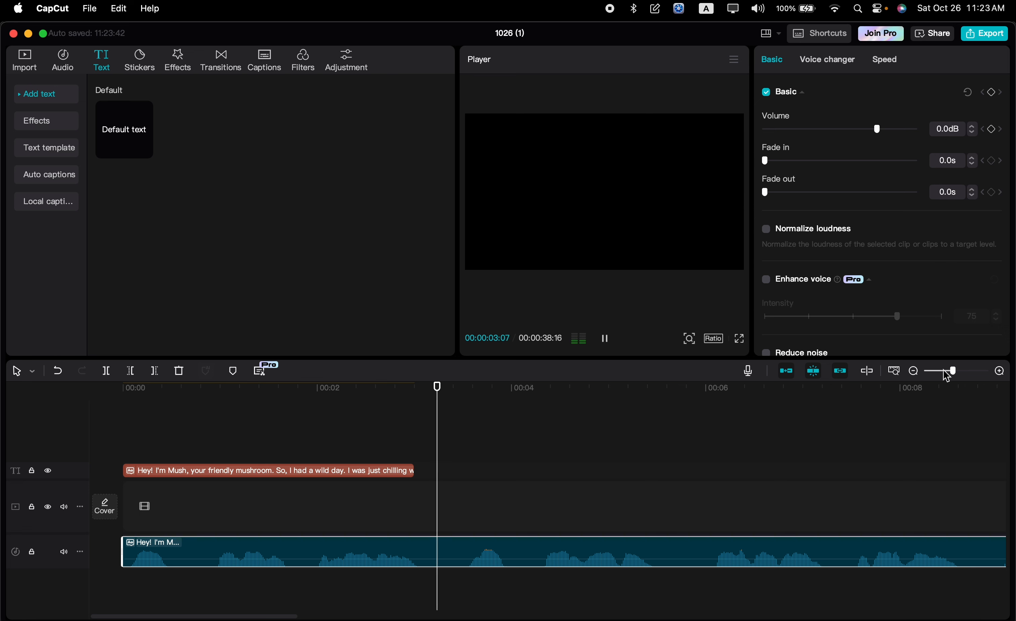
pyautogui.moveTo(953, 372); pyautogui.dragTo(933, 371)
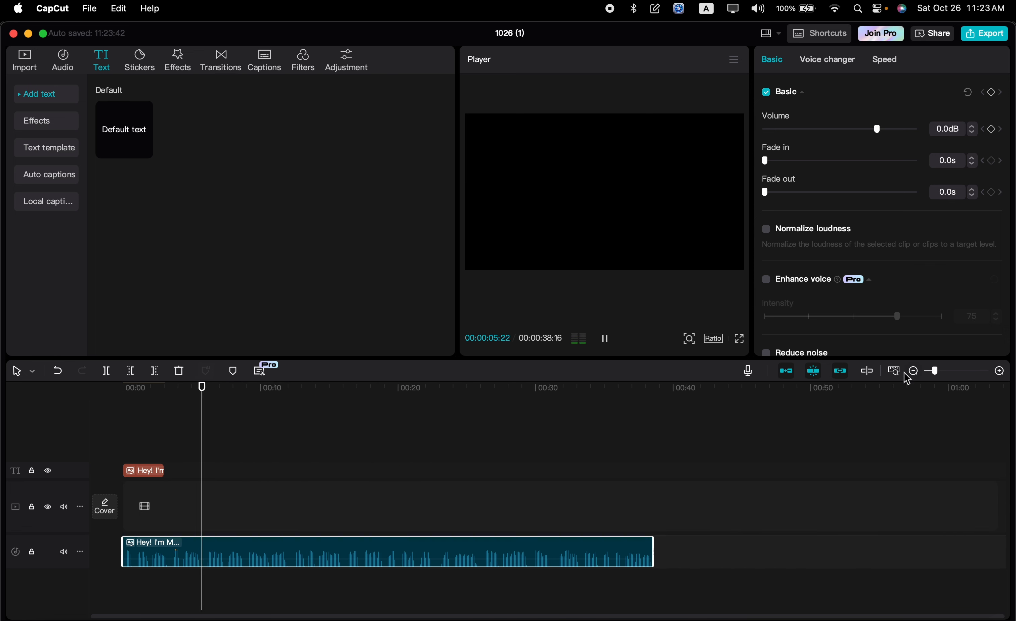
pyautogui.click(605, 340)
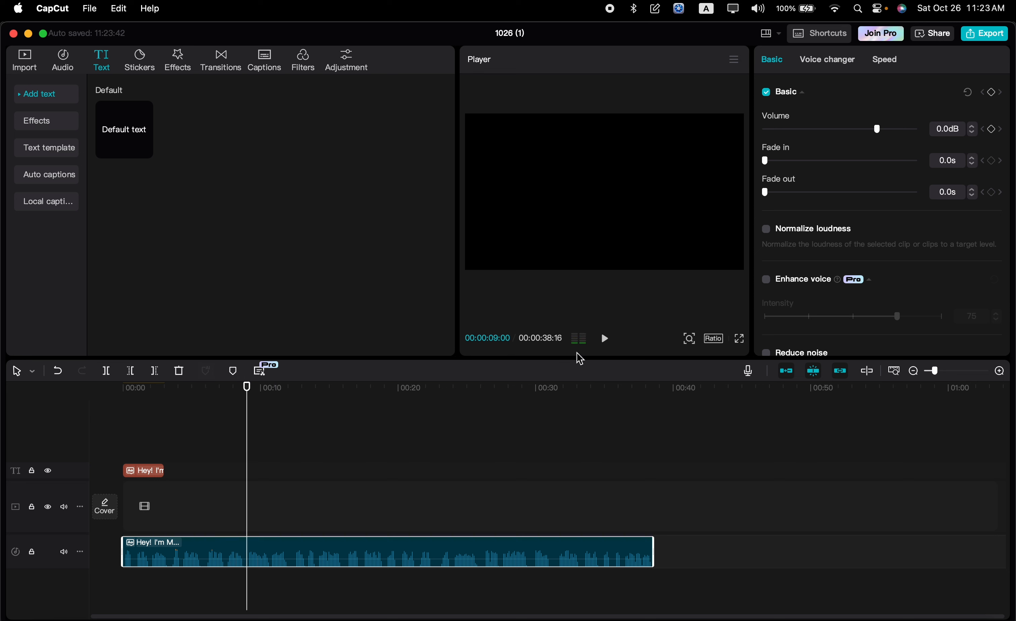
# Set the export range's out point at the end of the speech clip and its in point at the timeline start
pyautogui.moveTo(354, 397); pyautogui.dragTo(669, 424)
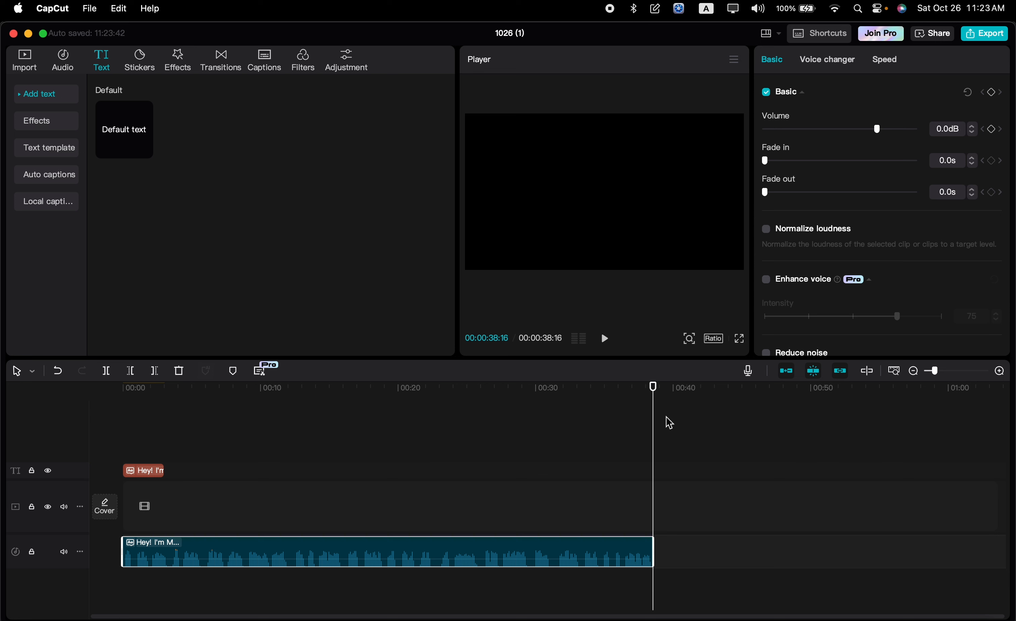
pyautogui.press('o')
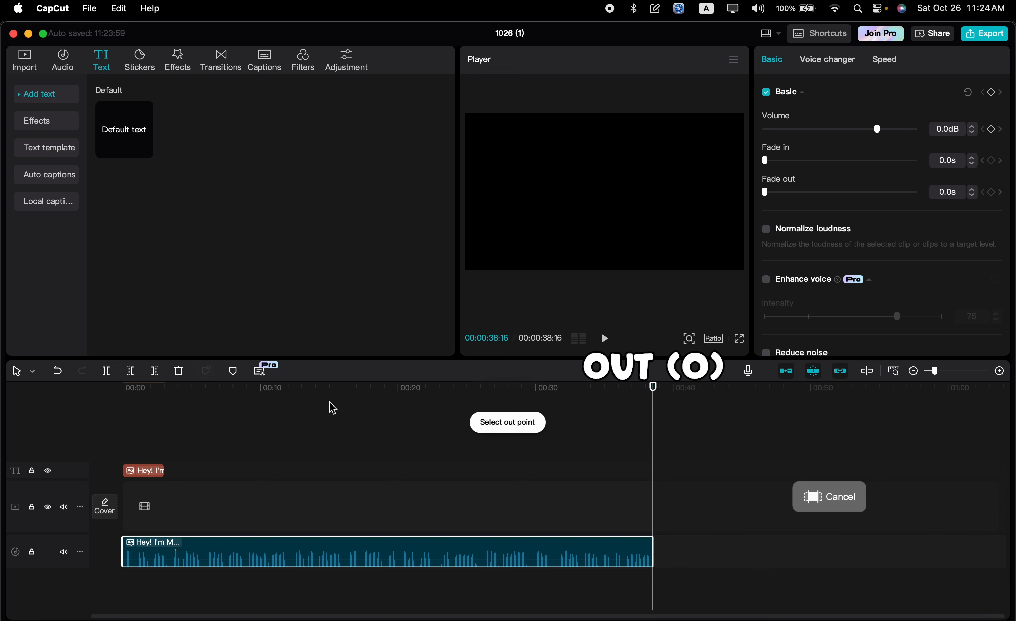
pyautogui.moveTo(314, 401); pyautogui.dragTo(68, 392)
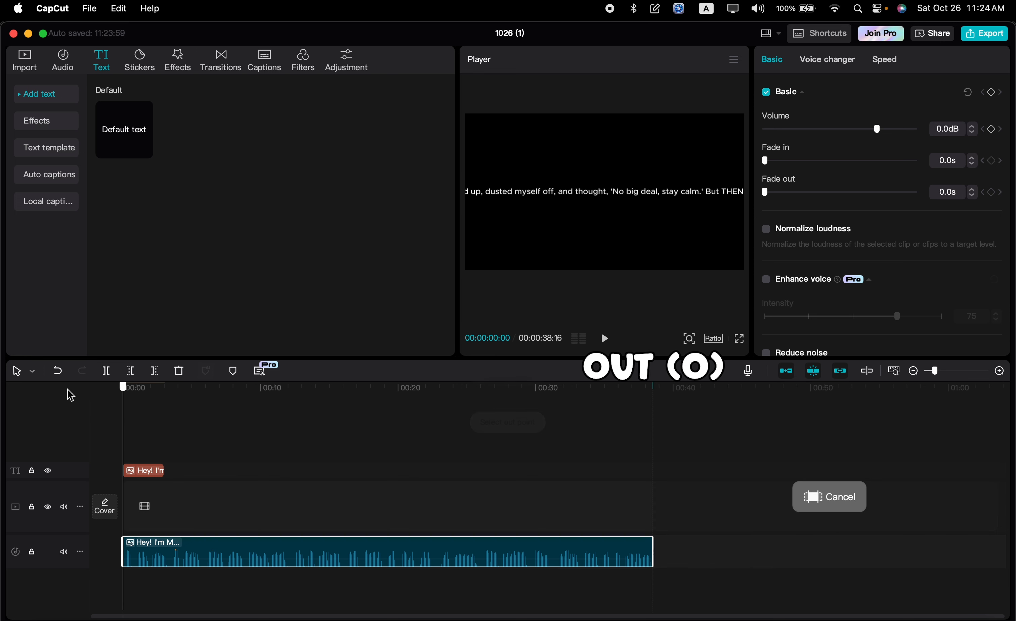
pyautogui.press('i')
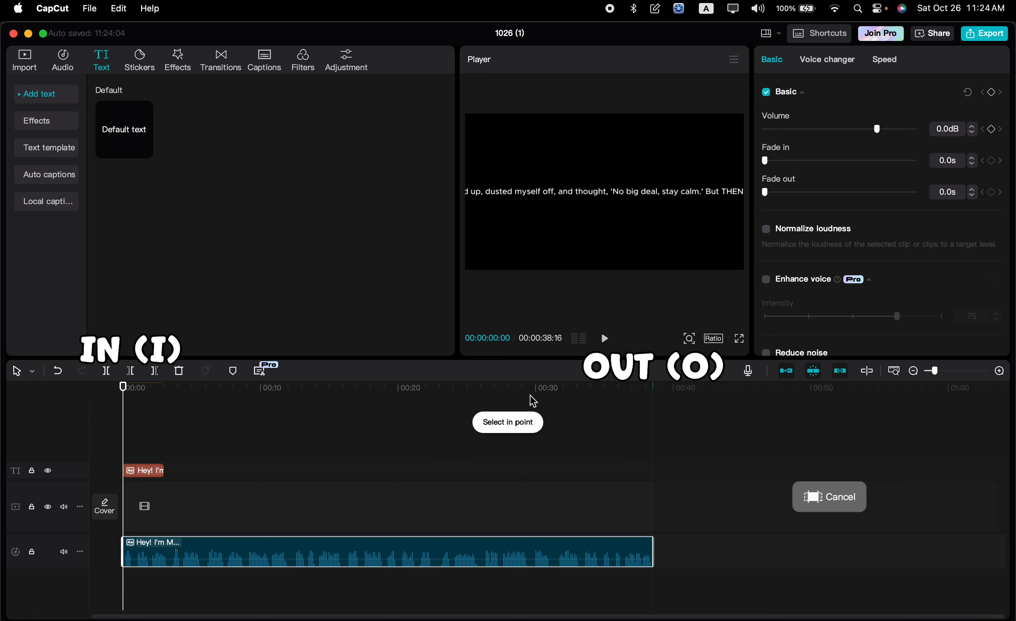
# In the export settings, name the file mush_voice2 and choose the voice folder as the destination
pyautogui.click(974, 38)
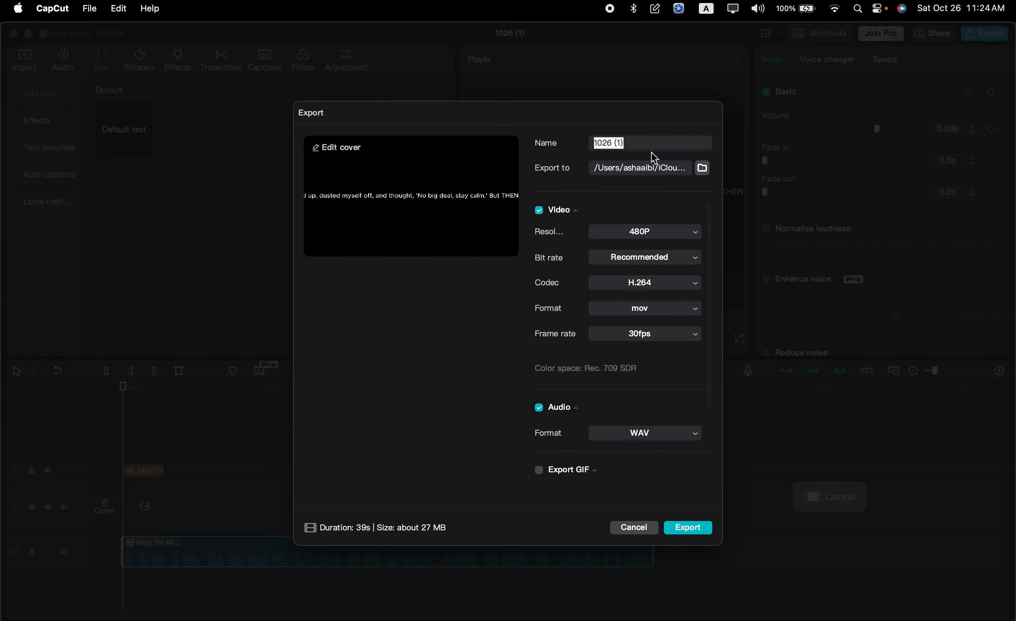
pyautogui.click(582, 144)
pyautogui.press('super+a')
pyautogui.press('BackSpace')
pyautogui.click(701, 172)
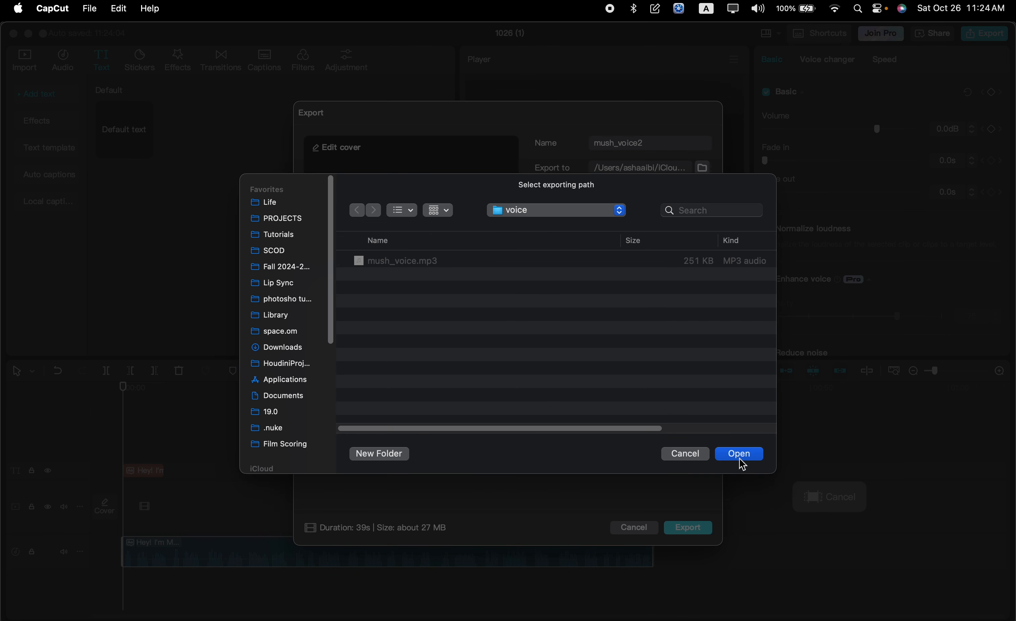
pyautogui.click(740, 455)
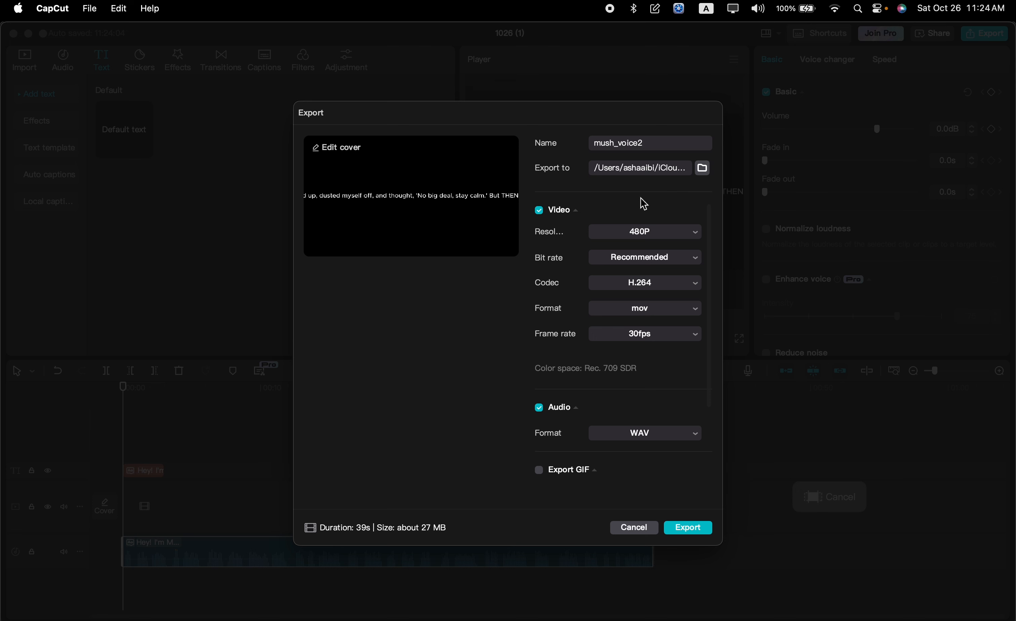
# Keep audio included in the export with WAV as its format
pyautogui.scroll(-2, 550, 358)
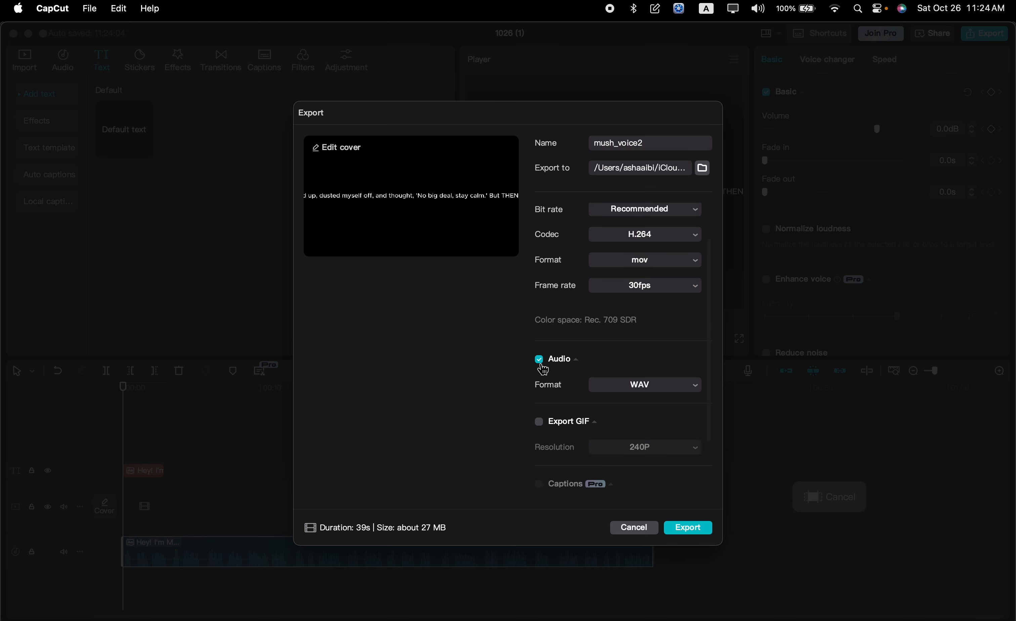
pyautogui.click(539, 359)
pyautogui.click(539, 359)
pyautogui.click(654, 390)
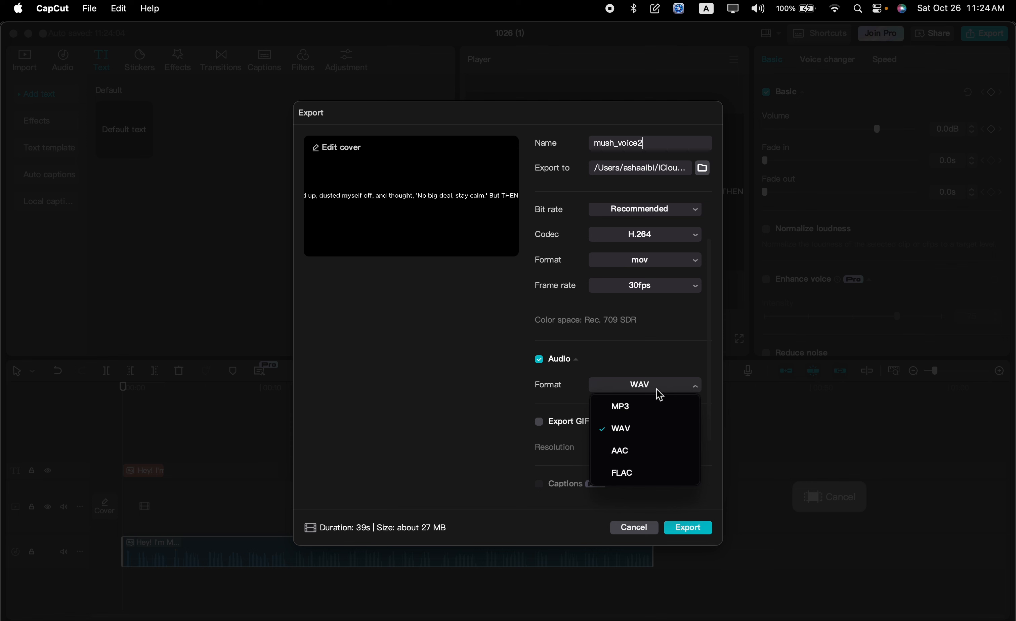
pyautogui.click(622, 425)
pyautogui.scroll(-3, 638, 421)
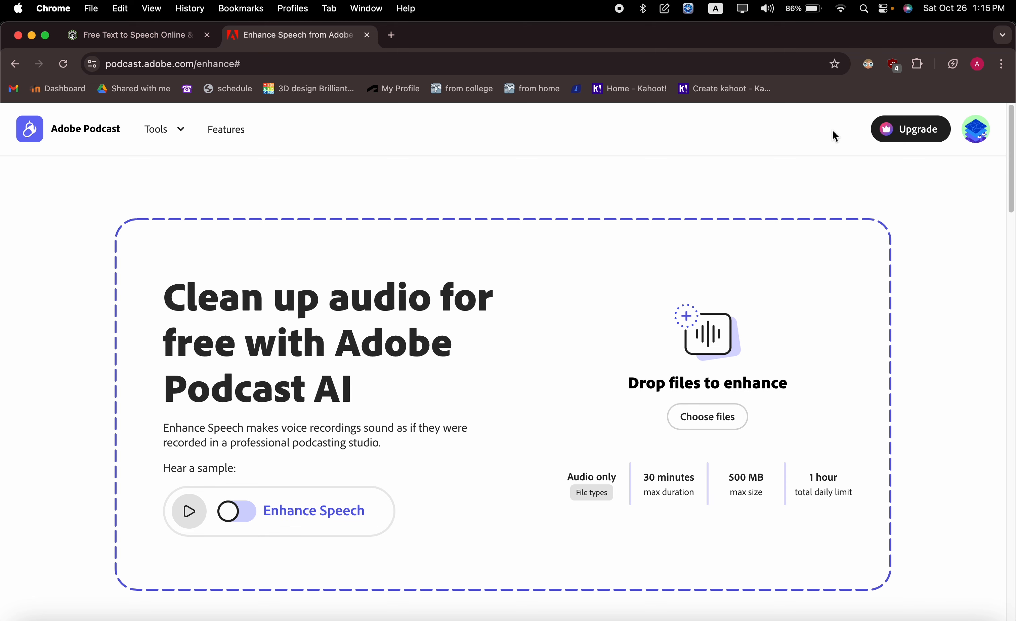
# Upload the recording New Recording 70.m4a to the Adobe Podcast Enhance Speech page in Chrome
pyautogui.press('super+Tab')
pyautogui.moveTo(551, 245); pyautogui.dragTo(643, 471)
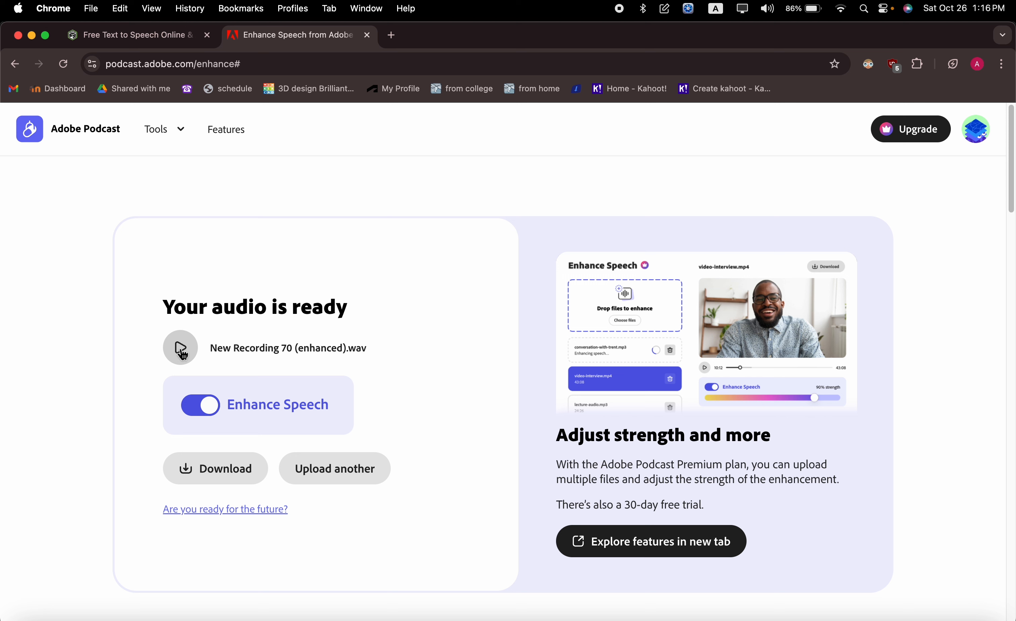
# Play the recording with Enhance Speech off and on to compare the original and enhanced audio
pyautogui.click(210, 410)
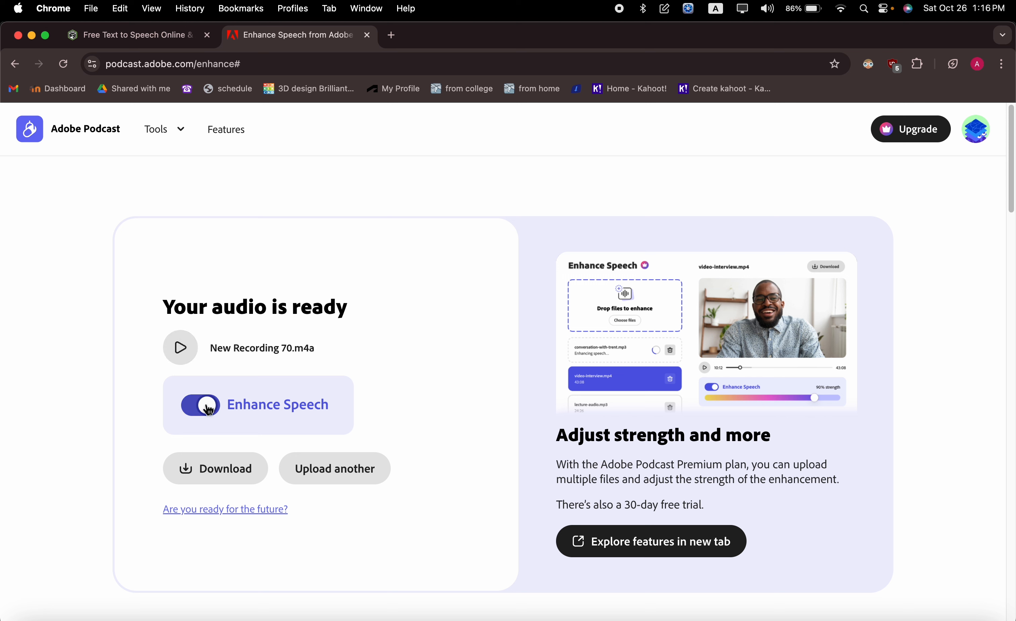
pyautogui.click(188, 356)
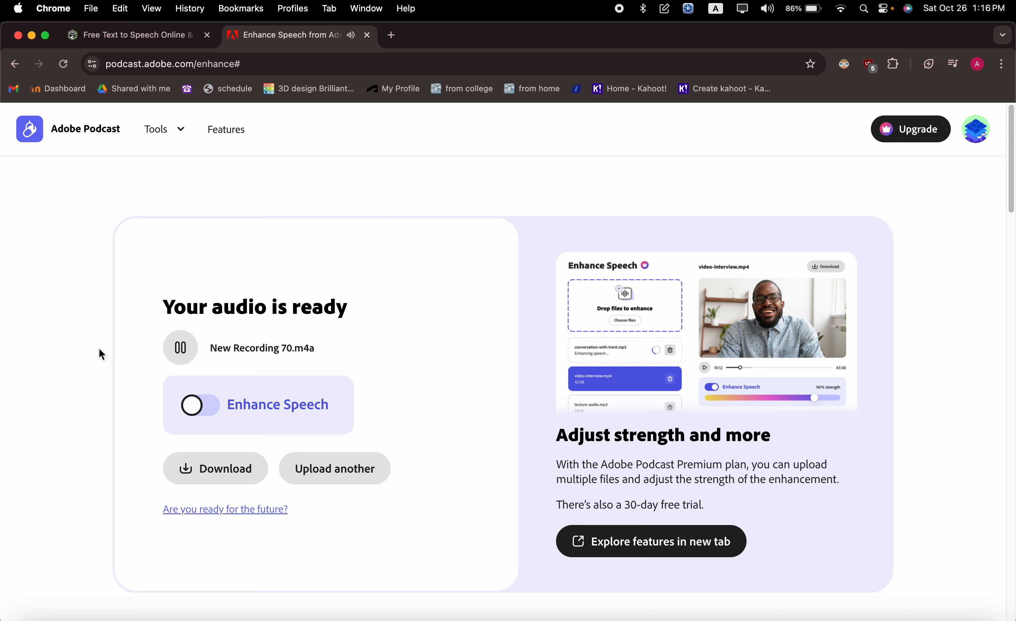
pyautogui.click(218, 410)
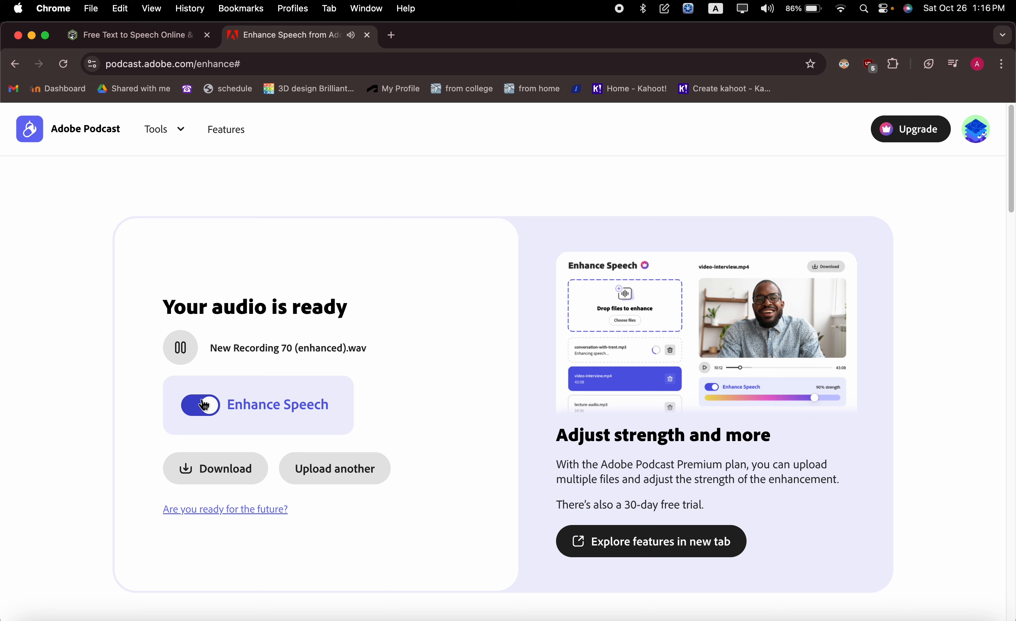
pyautogui.click(180, 349)
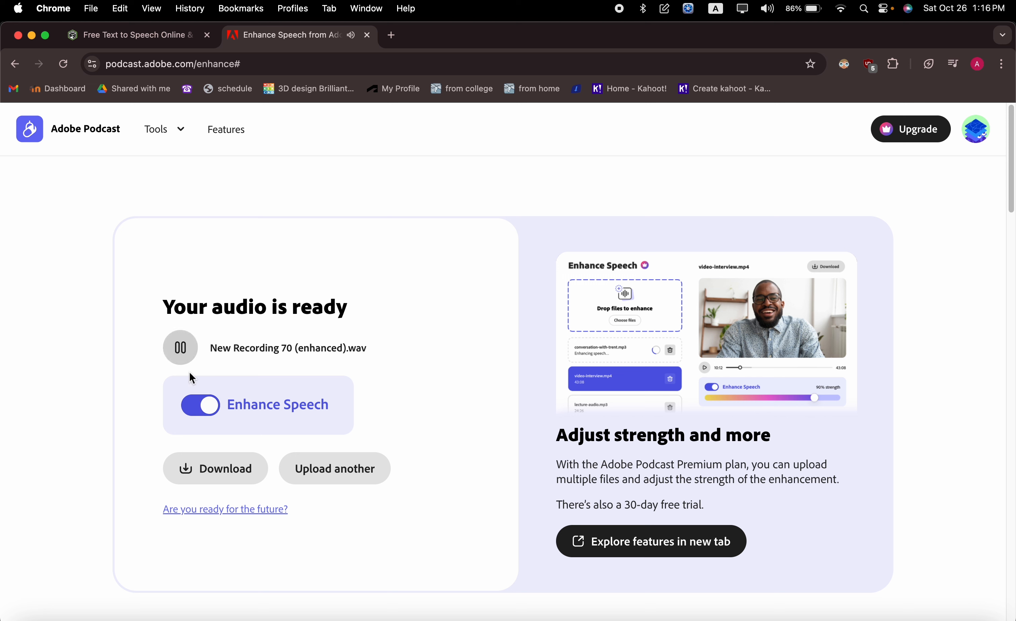
pyautogui.click(203, 412)
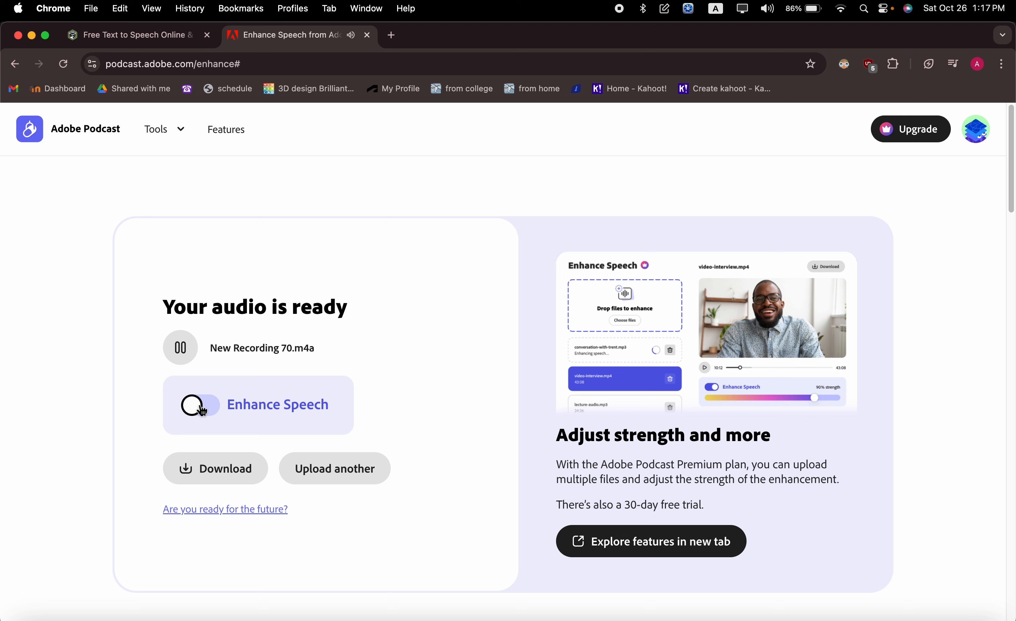
pyautogui.click(203, 412)
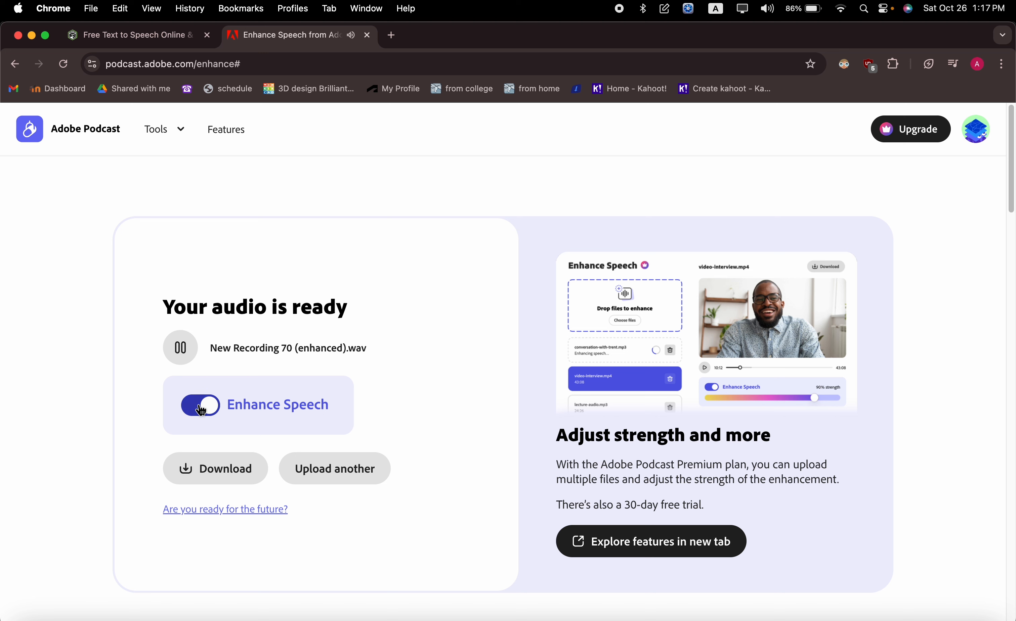
pyautogui.click(202, 412)
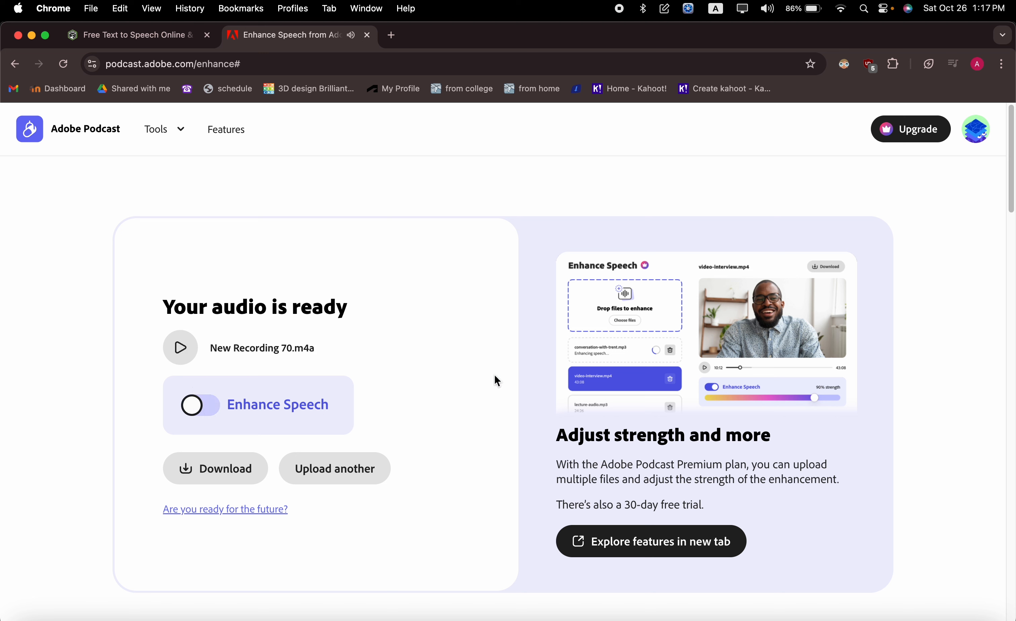
# Download the enhanced audio as New Recording 70 (enhanced).wav into the voice folder
pyautogui.click(249, 477)
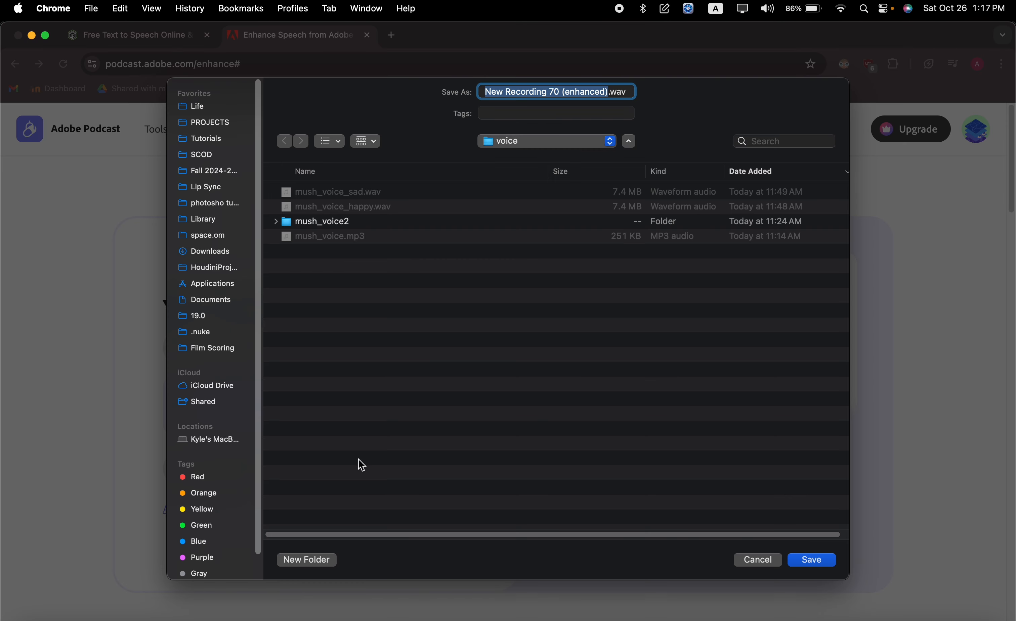
pyautogui.click(747, 563)
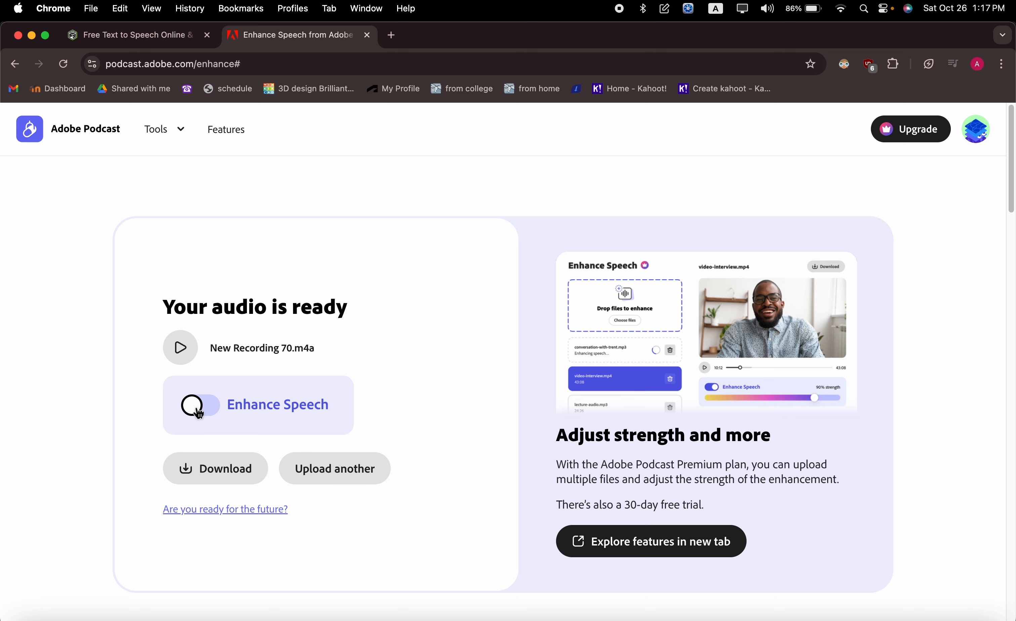
pyautogui.click(242, 476)
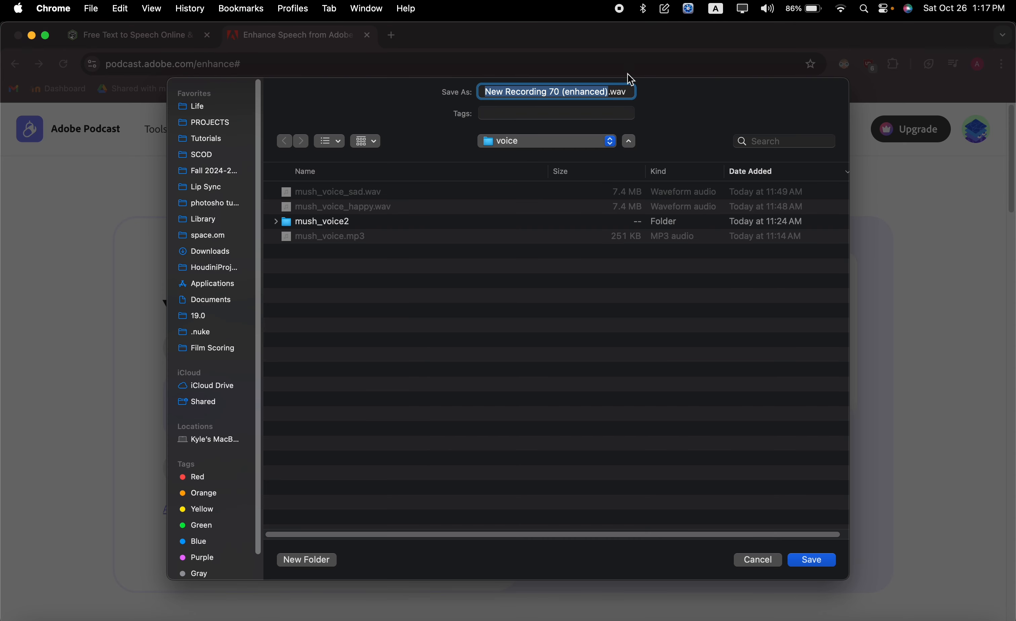
pyautogui.moveTo(614, 96); pyautogui.dragTo(628, 94)
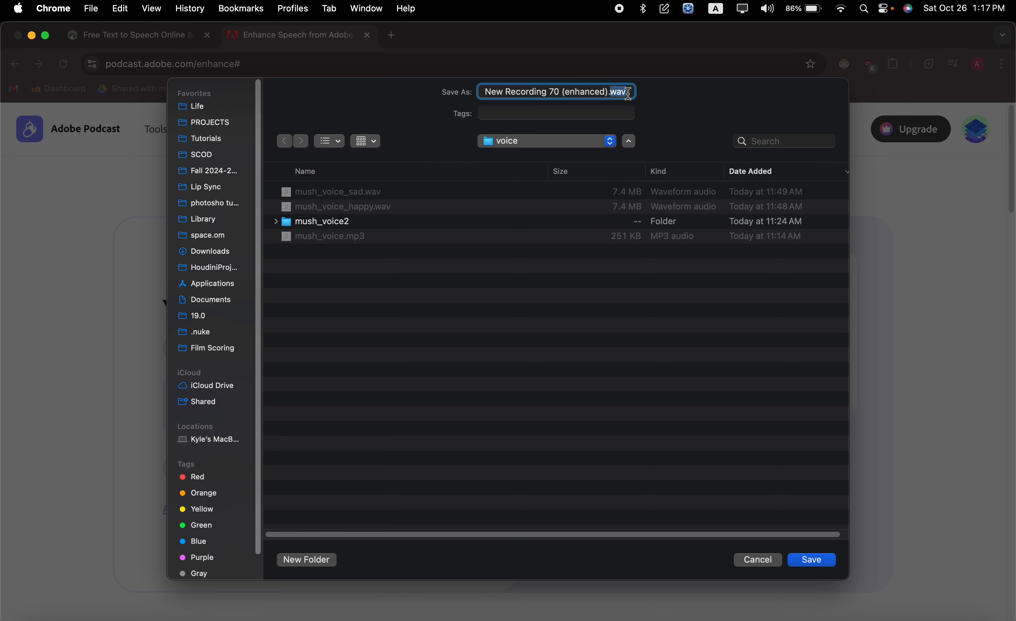
pyautogui.click(758, 561)
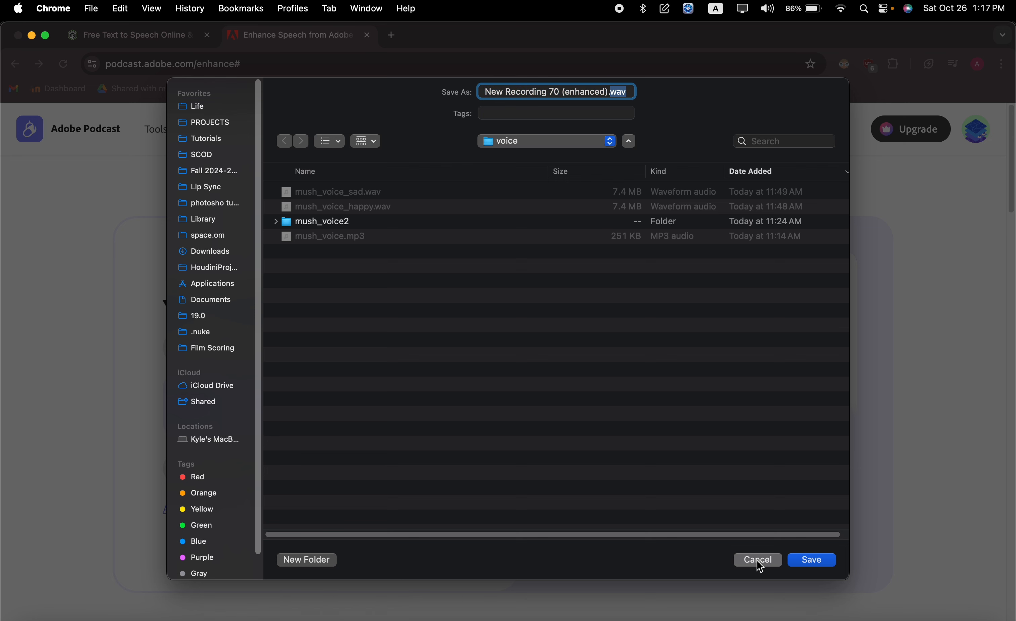
pyautogui.click(815, 562)
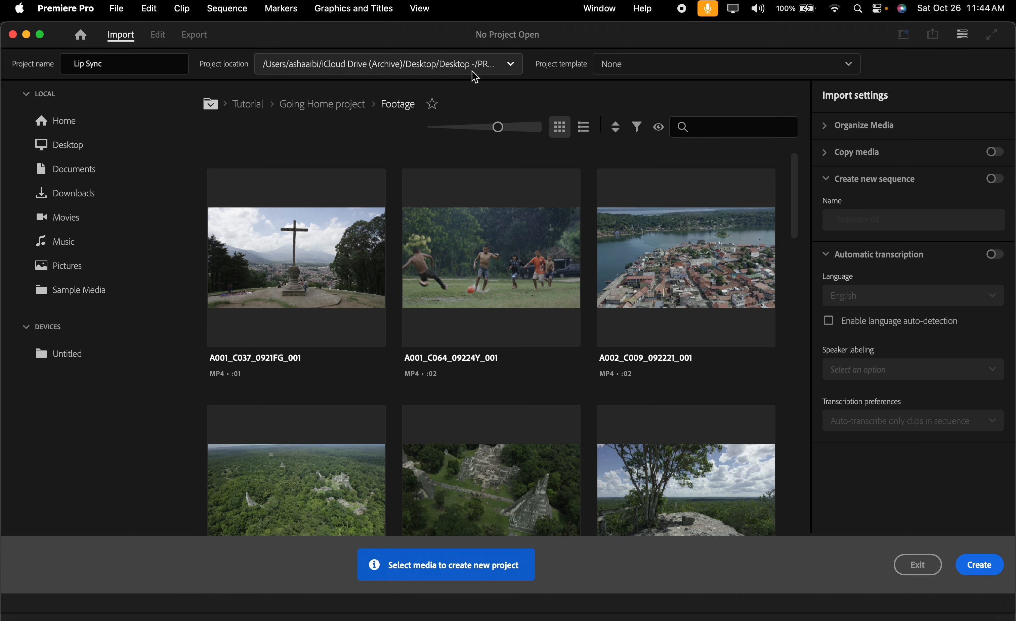
# Set the project location to the Lip Sync folder and create the Lip Sync project
pyautogui.click(475, 64)
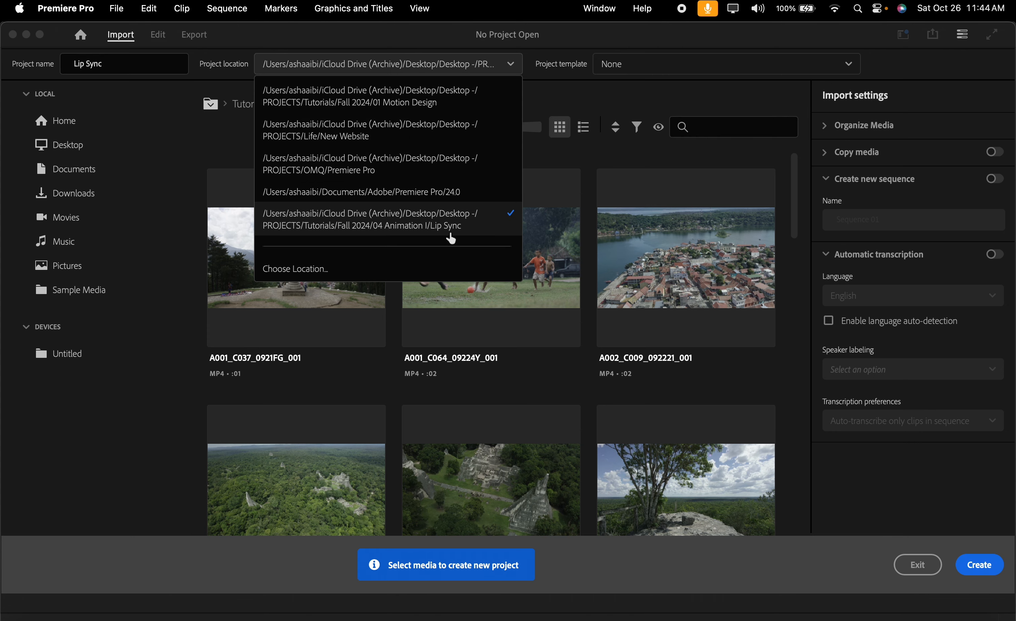
pyautogui.click(466, 278)
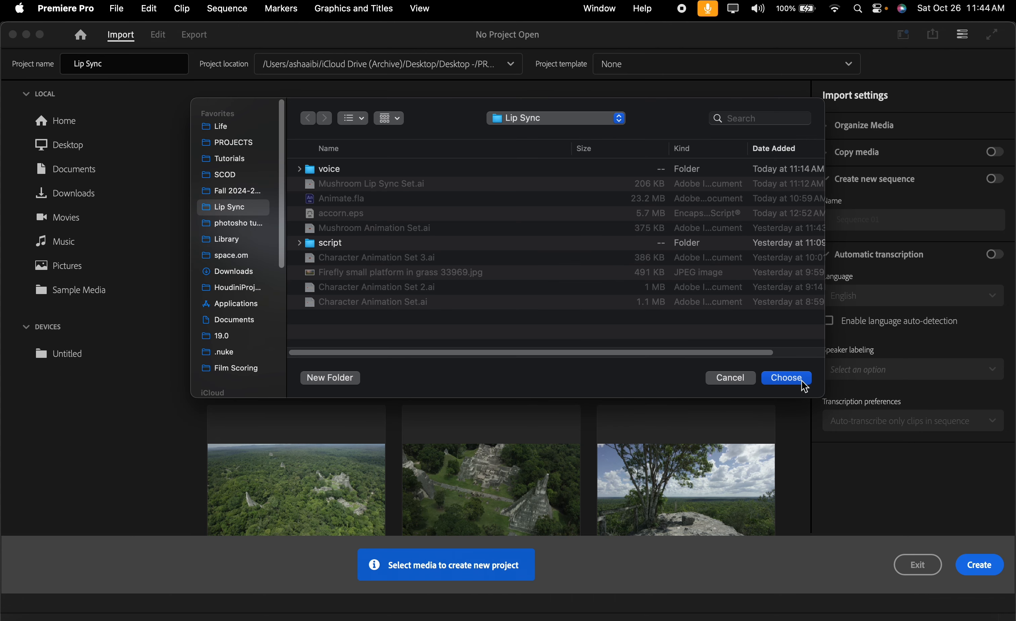
pyautogui.click(800, 382)
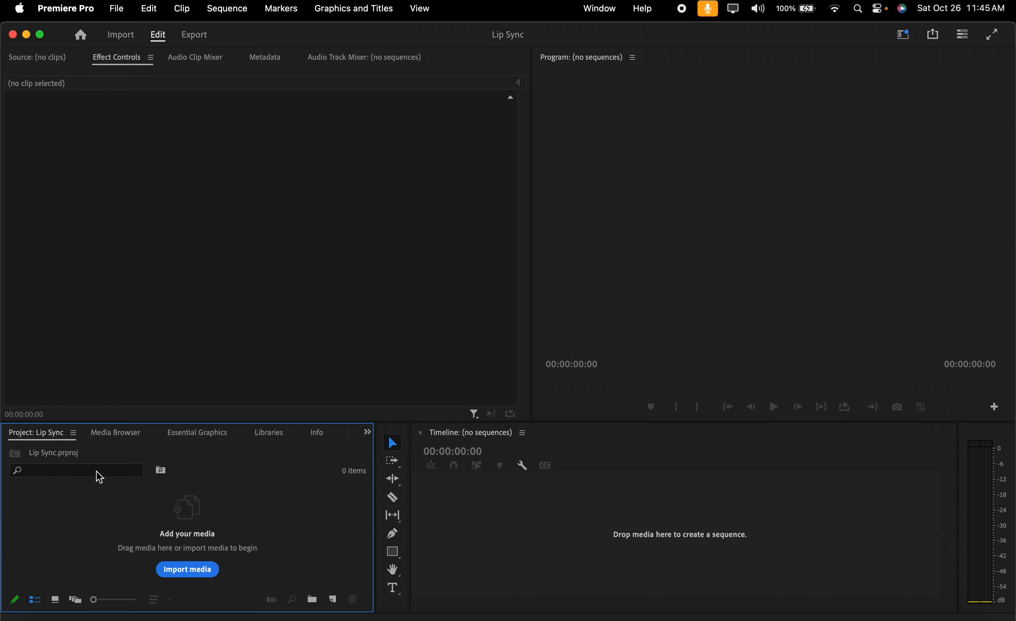
# Add mush_voice2.WAV from the mush_voice2 folder in Finder to the empty timeline as a new sequence
pyautogui.press('super+Tab')
pyautogui.press('super+Tab')
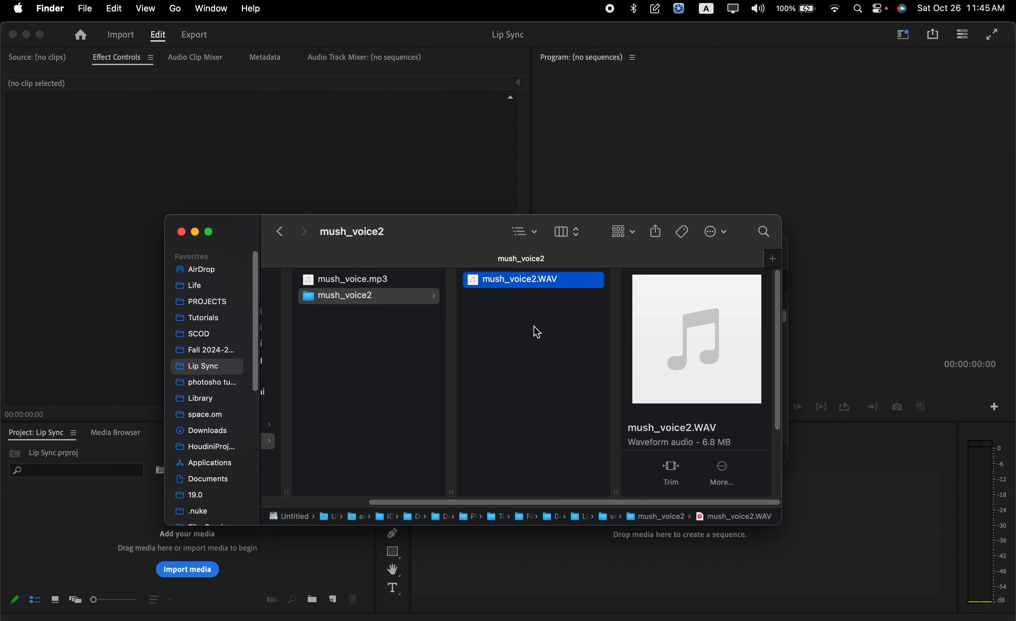
pyautogui.moveTo(528, 289); pyautogui.dragTo(436, 580)
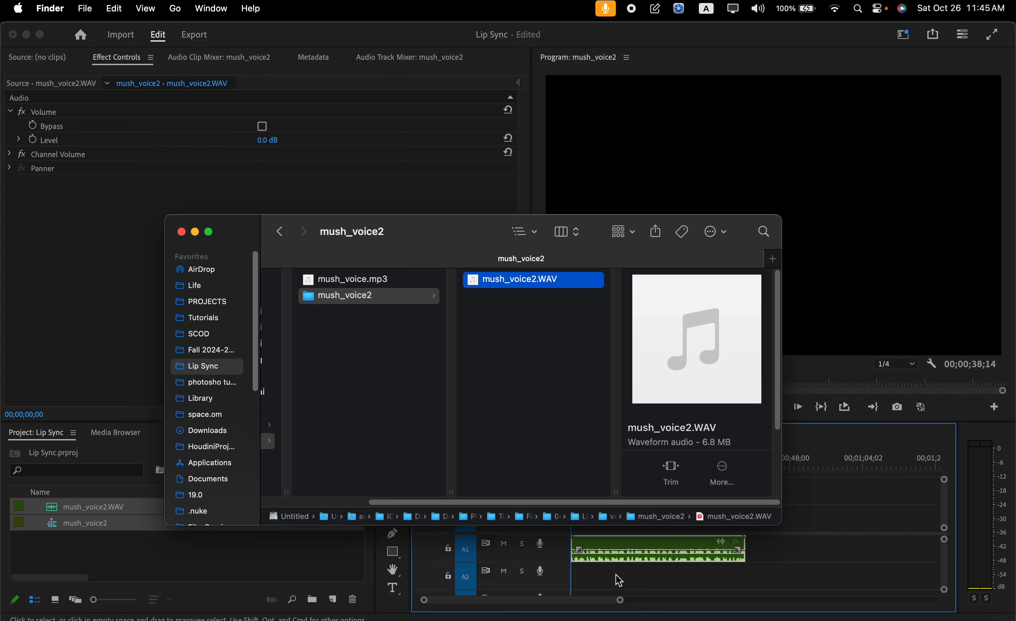
pyautogui.click(649, 582)
pyautogui.moveTo(619, 600); pyautogui.dragTo(565, 603)
# Play the voice clip and mark the sequence's out point at the clip's end, 00;00;38;14
pyautogui.press('space')
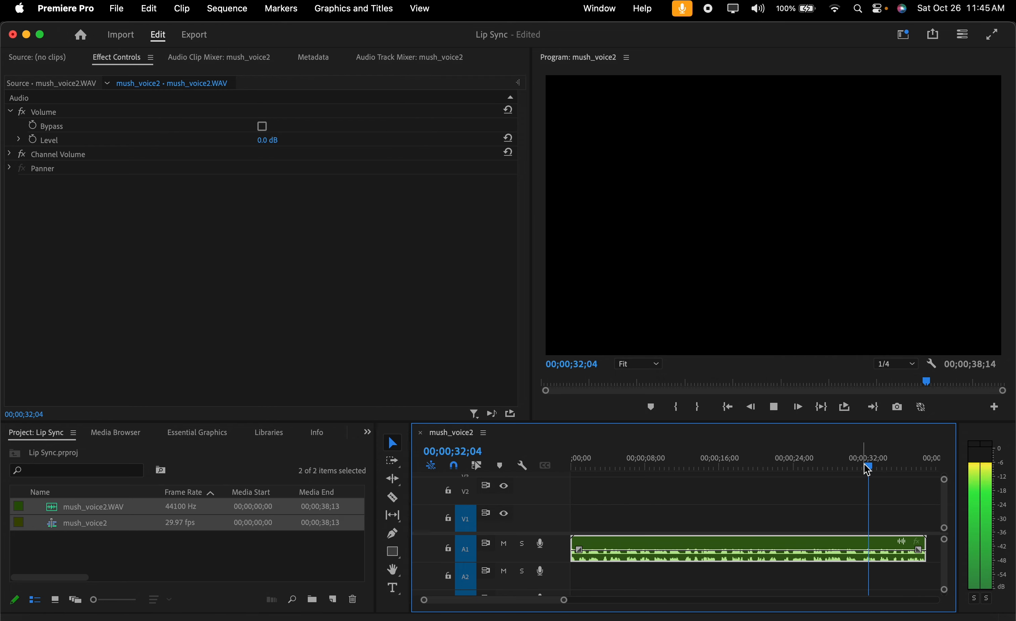
pyautogui.press('o')
pyautogui.hscroll(-10, 776, 531)
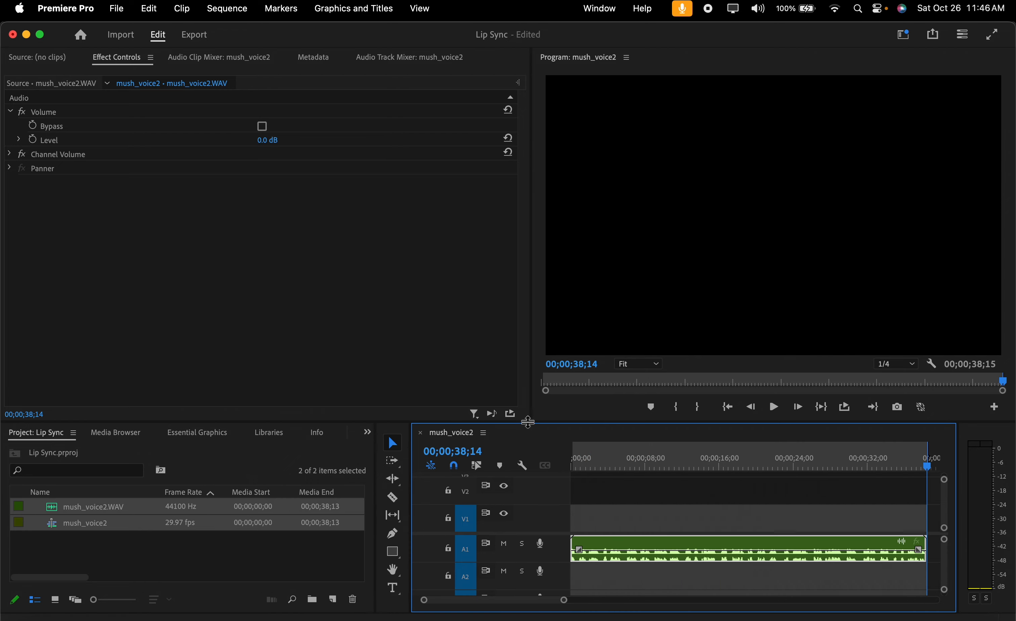
# Enlarge the timeline panel in height and width and zoom in on the voice clip
pyautogui.moveTo(526, 421); pyautogui.dragTo(526, 353)
pyautogui.moveTo(410, 444); pyautogui.dragTo(275, 445)
pyautogui.moveTo(470, 603); pyautogui.dragTo(422, 600)
# Listen for the end of the first passage and split the voice clip on A1 there, at about 8.5 seconds
pyautogui.press('space')
pyautogui.click(500, 397)
pyautogui.press('space')
pyautogui.press('c')
pyautogui.click(569, 522)
pyautogui.press('v')
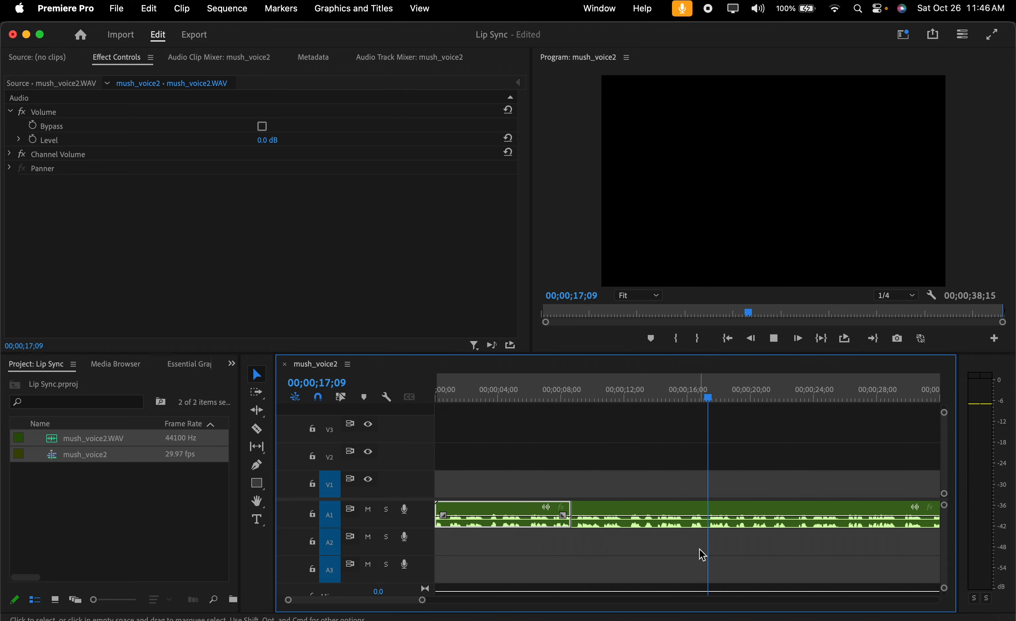
# Split the rest of the voice clip on A1 at the passage changes, about 20, 22.5 and 33 seconds
pyautogui.press('c')
pyautogui.click(707, 397)
pyautogui.press('space')
pyautogui.click(749, 397)
pyautogui.click(749, 520)
pyautogui.press('space')
pyautogui.click(788, 521)
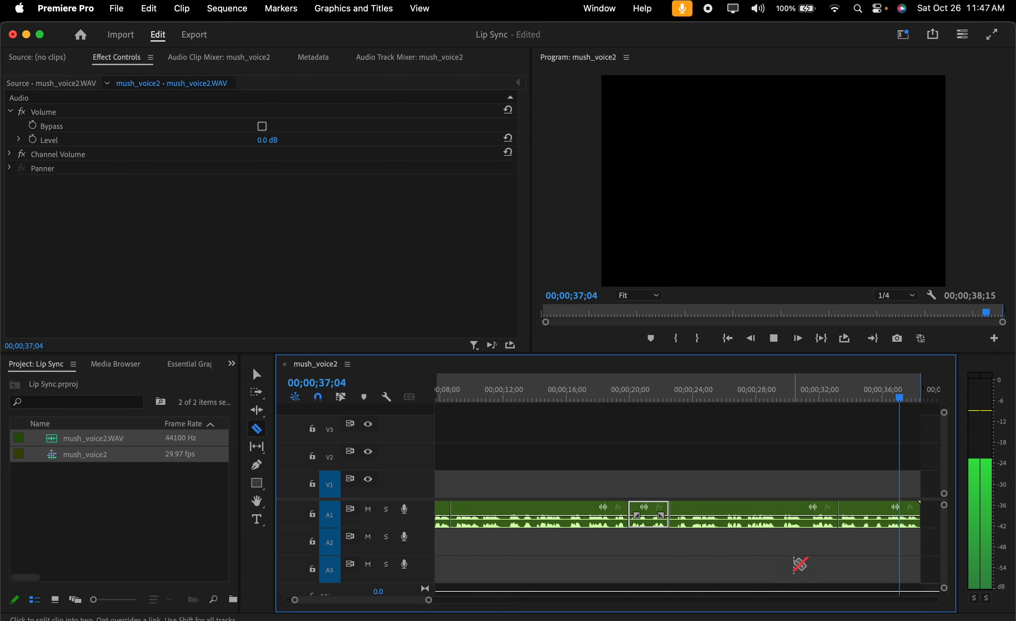
pyautogui.press('space')
pyautogui.press('v')
# Move the second and fourth voice segments from track A1 to A2 at the same times and play the sequence
pyautogui.hscroll(-5, 628, 447)
pyautogui.click(511, 397)
pyautogui.press('space')
pyautogui.moveTo(631, 526); pyautogui.dragTo(632, 548)
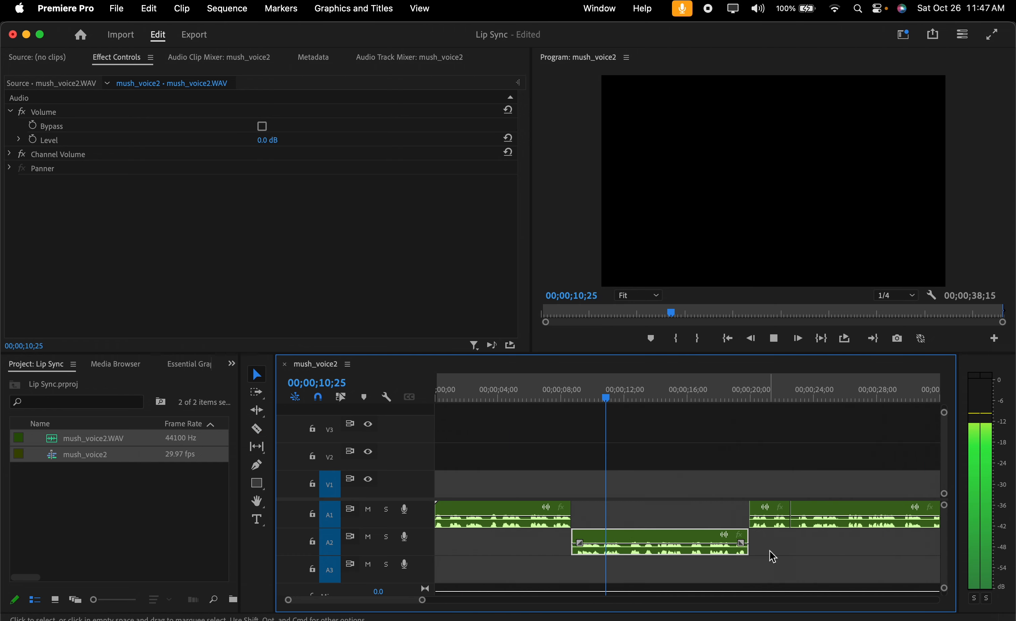
pyautogui.scroll(-1, 771, 546)
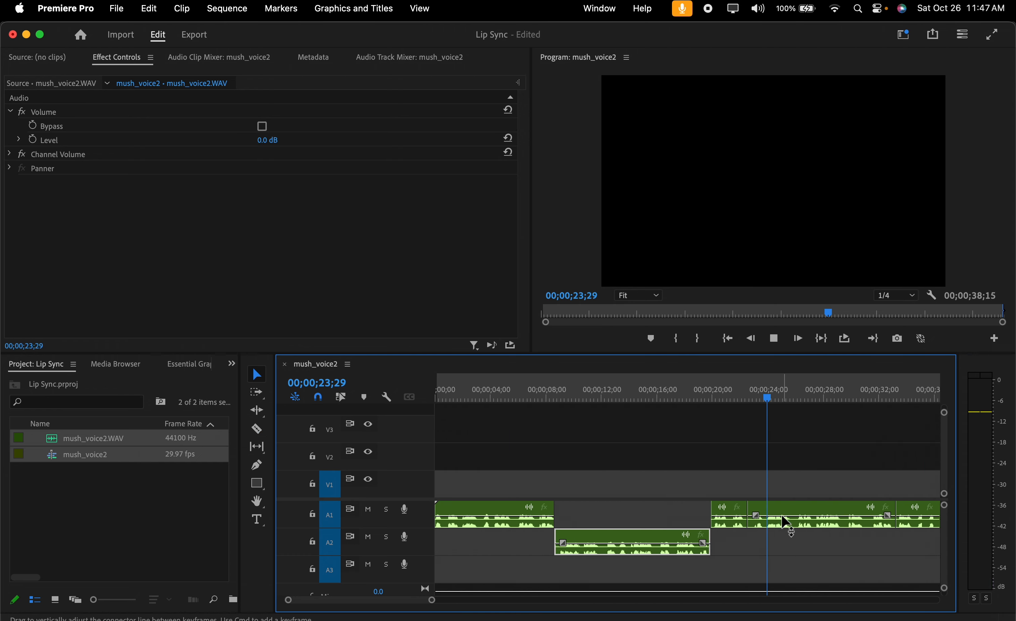
pyautogui.moveTo(784, 521); pyautogui.dragTo(787, 547)
pyautogui.hscroll(3, 822, 567)
pyautogui.press('space')
pyautogui.moveTo(416, 601); pyautogui.dragTo(410, 602)
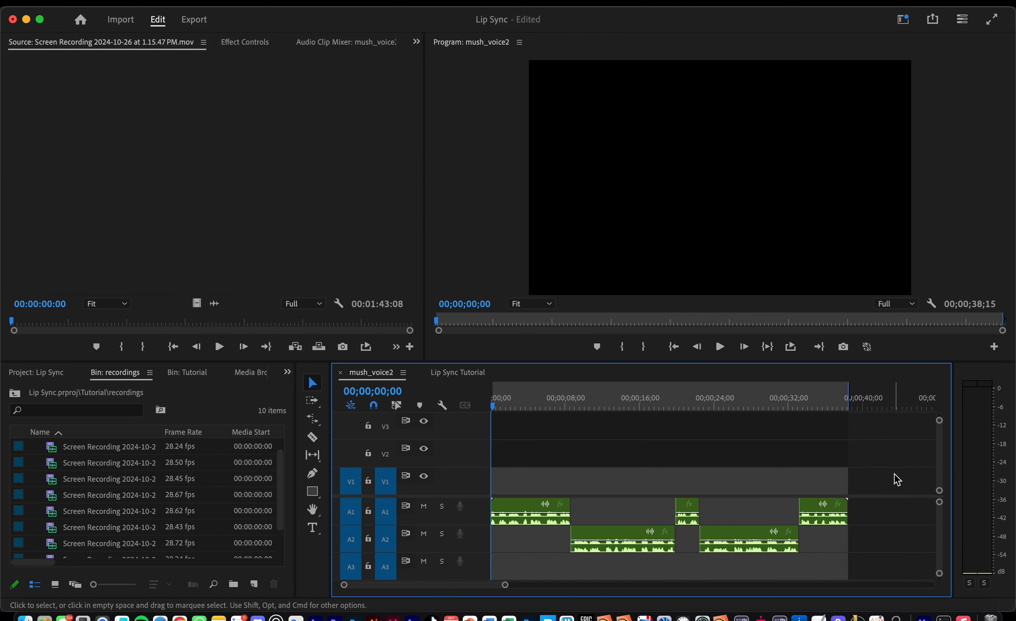
pyautogui.press('space')
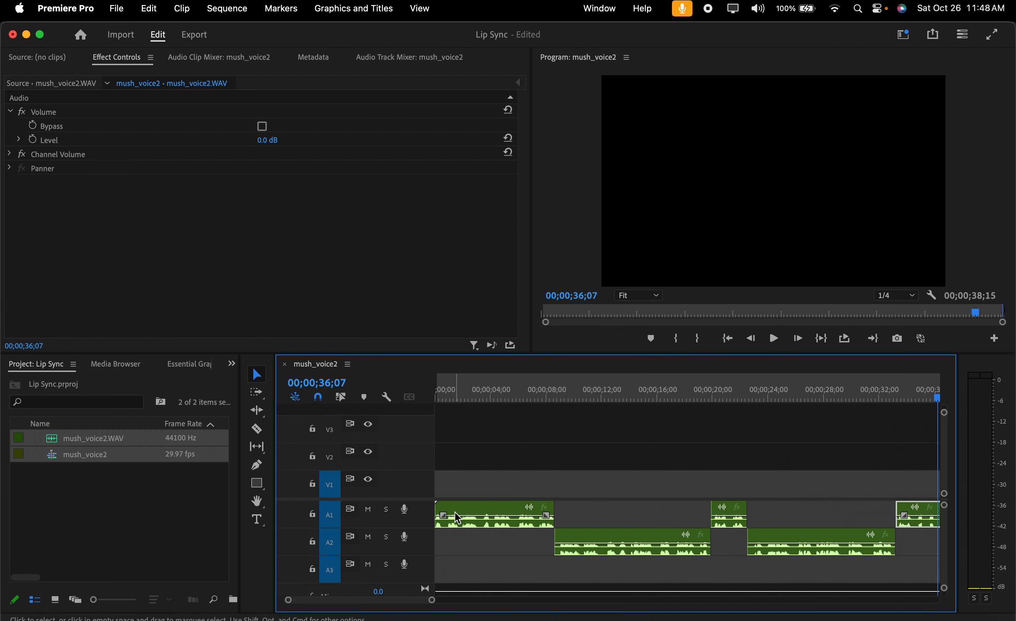
# Solo audio track A1 and play the sequence across the end of the first segment
pyautogui.click(386, 509)
pyautogui.moveTo(526, 398); pyautogui.dragTo(536, 397)
pyautogui.press('space')
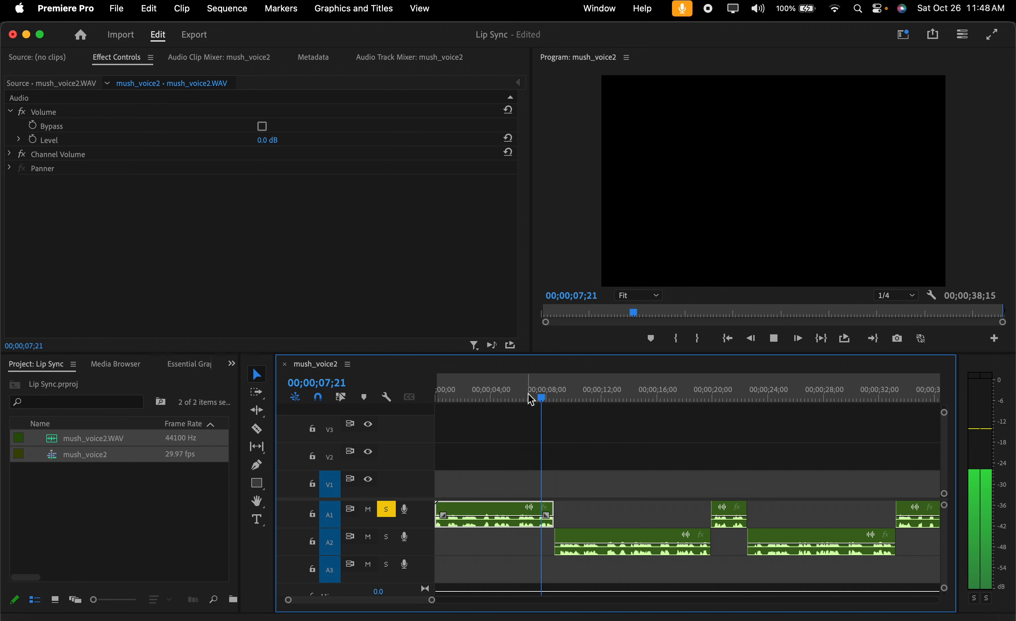
pyautogui.press('space')
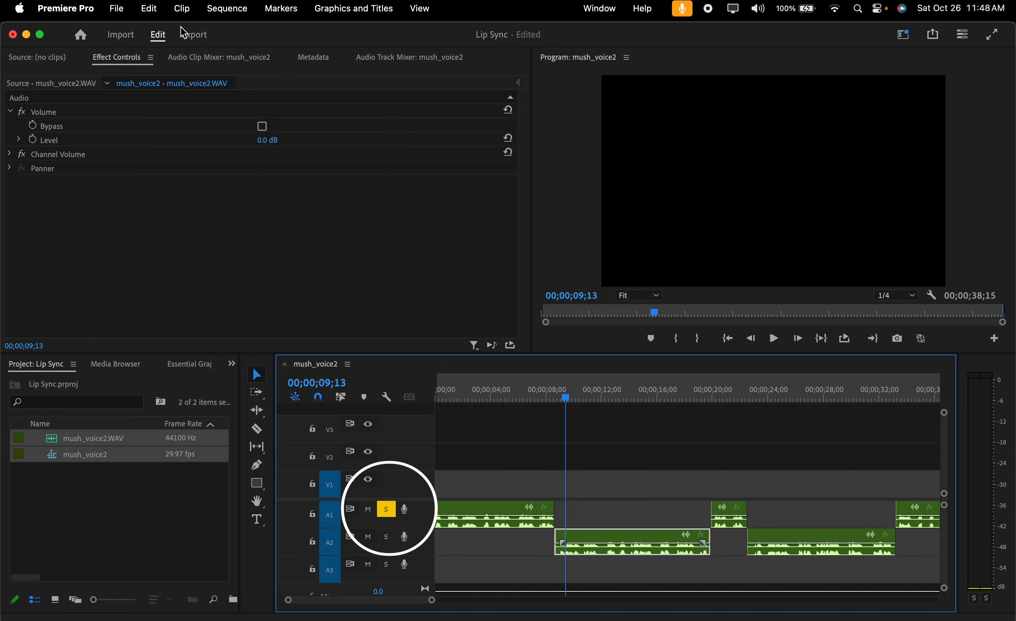
# Open the media export settings for the mush_voice2 sequence and set the format to Waveform Audio
pyautogui.click(116, 8)
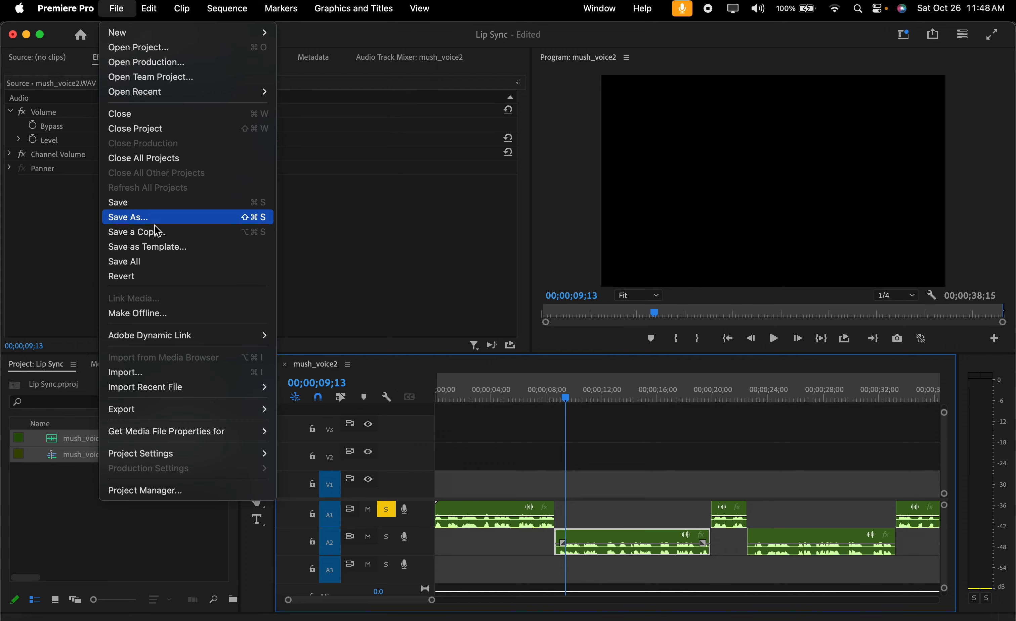
pyautogui.moveTo(199, 407)
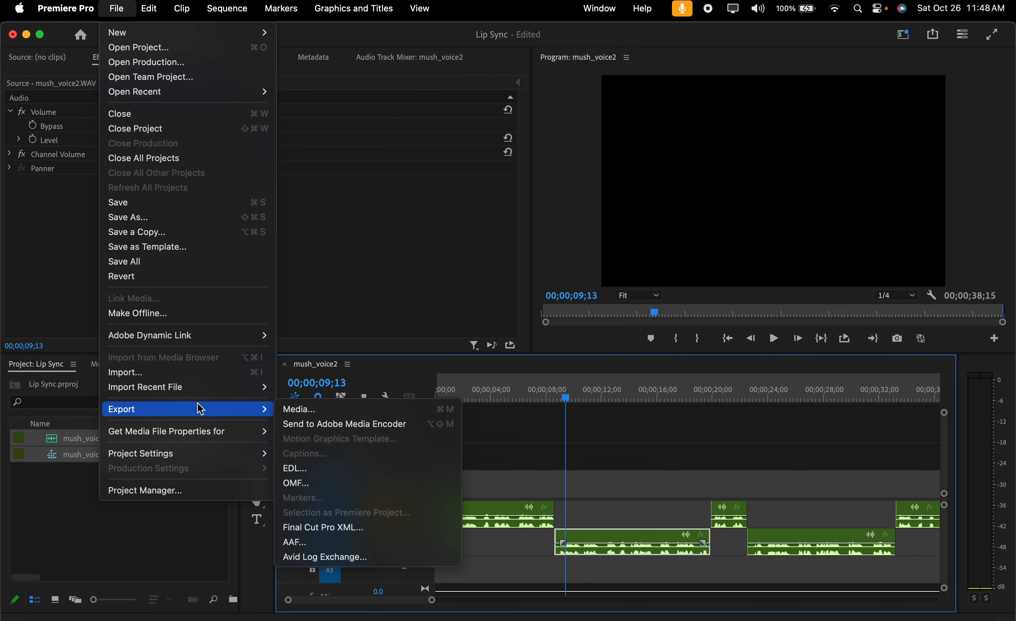
pyautogui.click(305, 409)
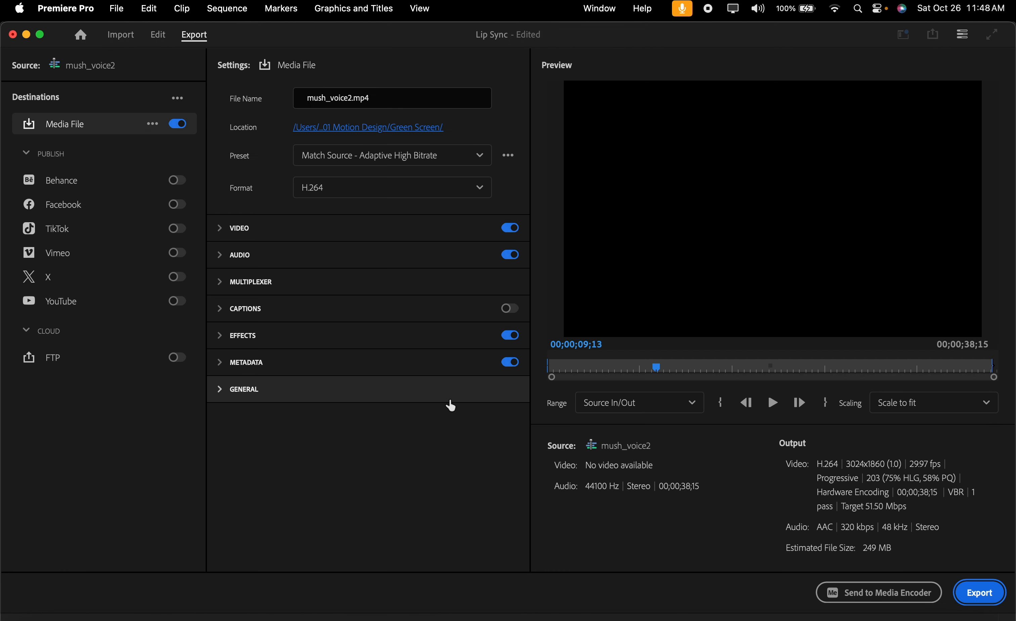
pyautogui.click(448, 188)
pyautogui.scroll(-4, 446, 318)
pyautogui.scroll(-4, 446, 318)
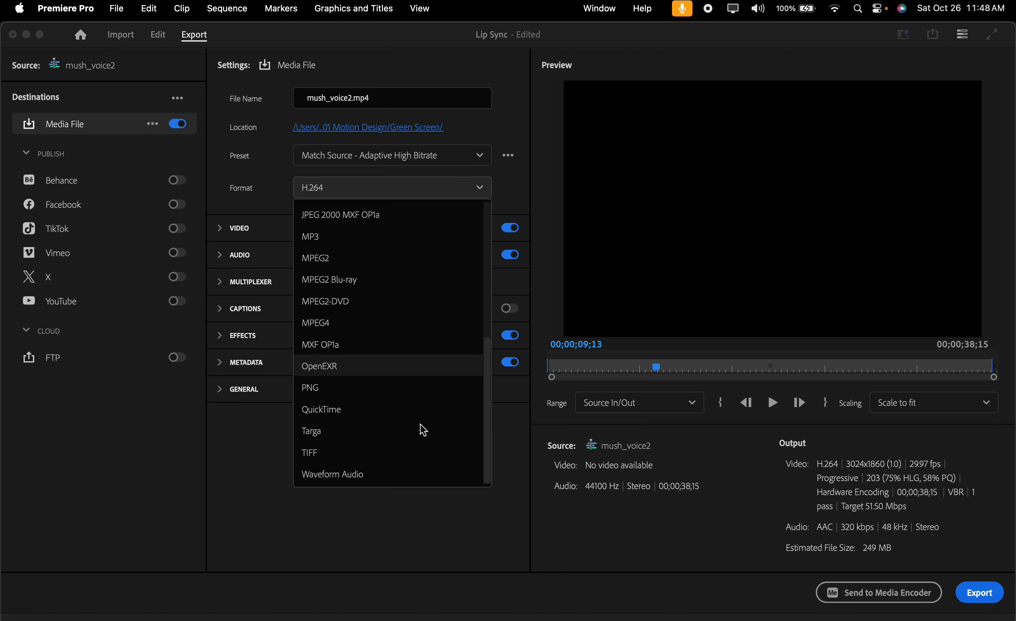
pyautogui.click(350, 481)
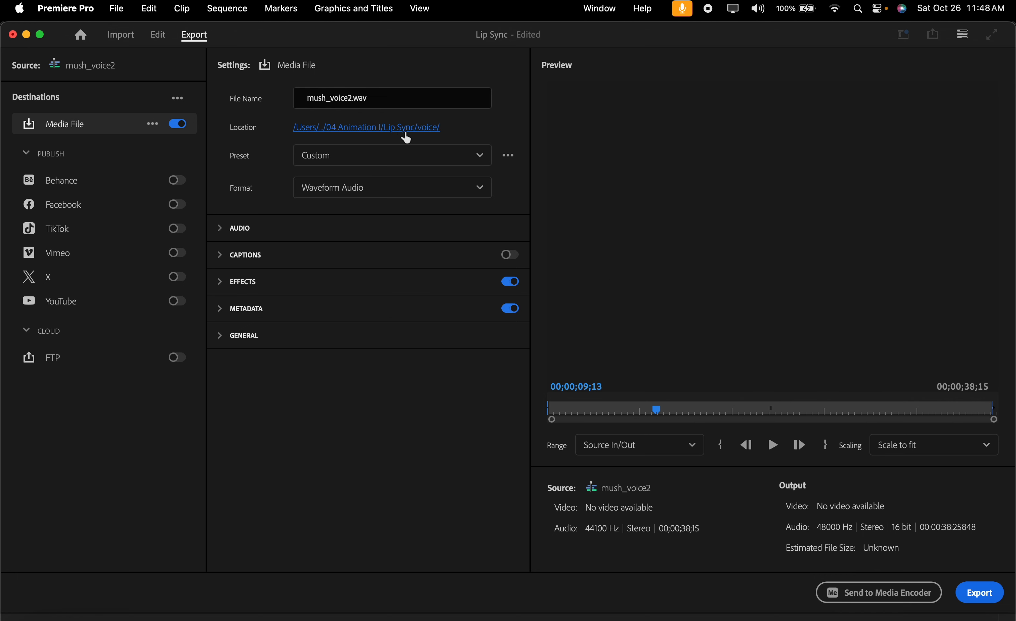
# Export the soloed A1 audio into the voice folder as mush_voice_happy.wav
pyautogui.click(401, 130)
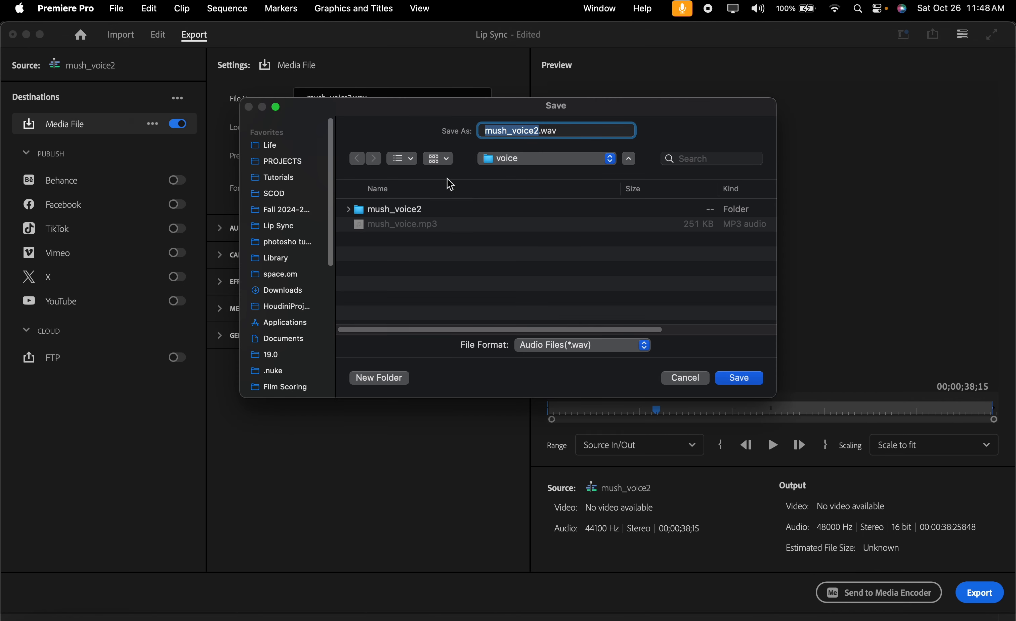
pyautogui.press('Right')
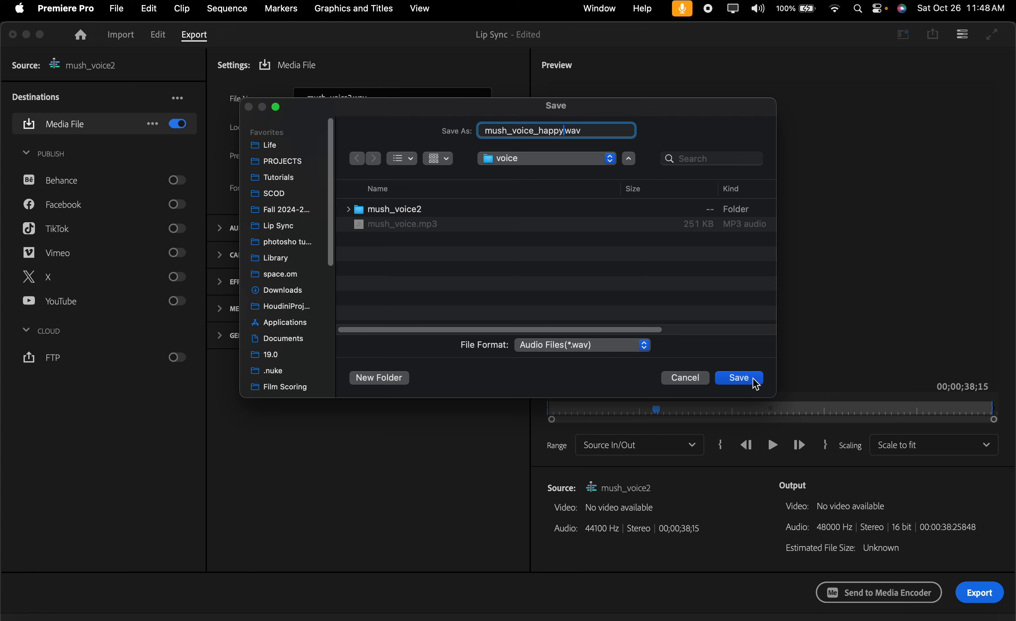
pyautogui.click(737, 378)
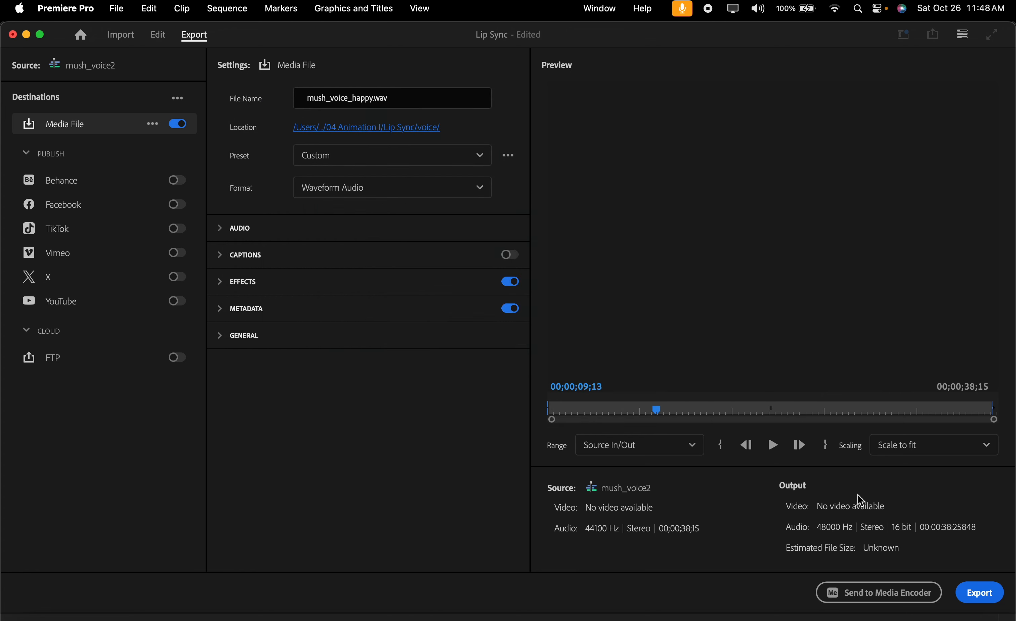
pyautogui.click(980, 592)
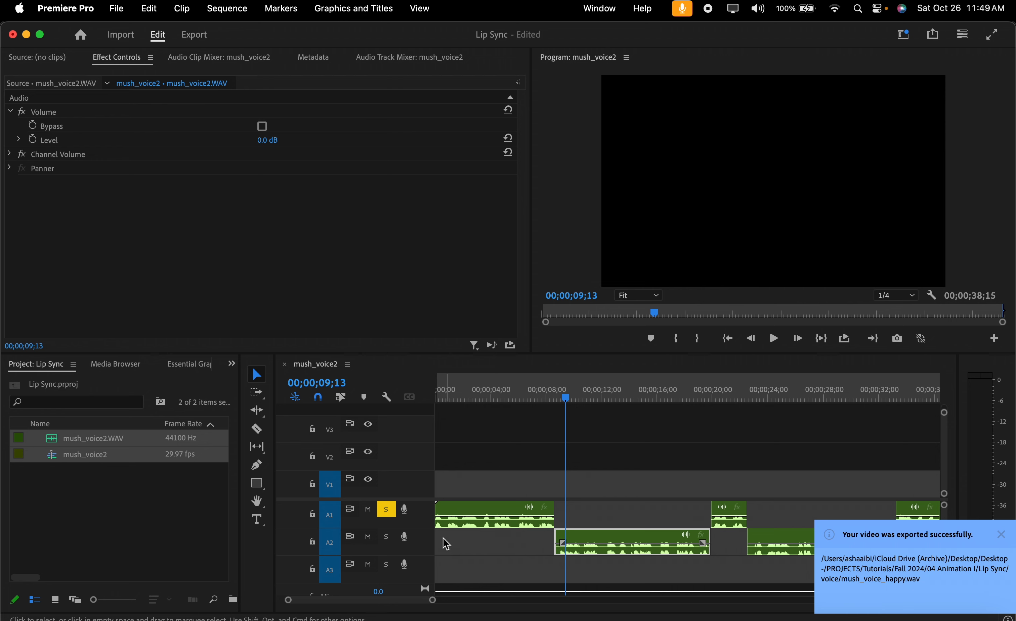
# Solo audio track A2 instead of A1 and play the sequence through the second segment
pyautogui.click(387, 538)
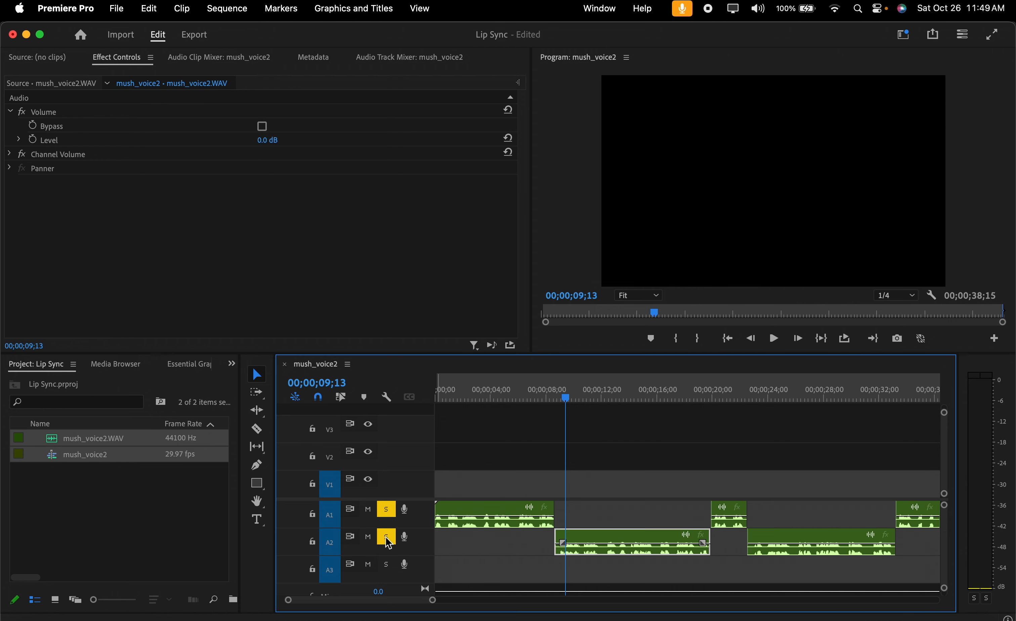
pyautogui.click(388, 512)
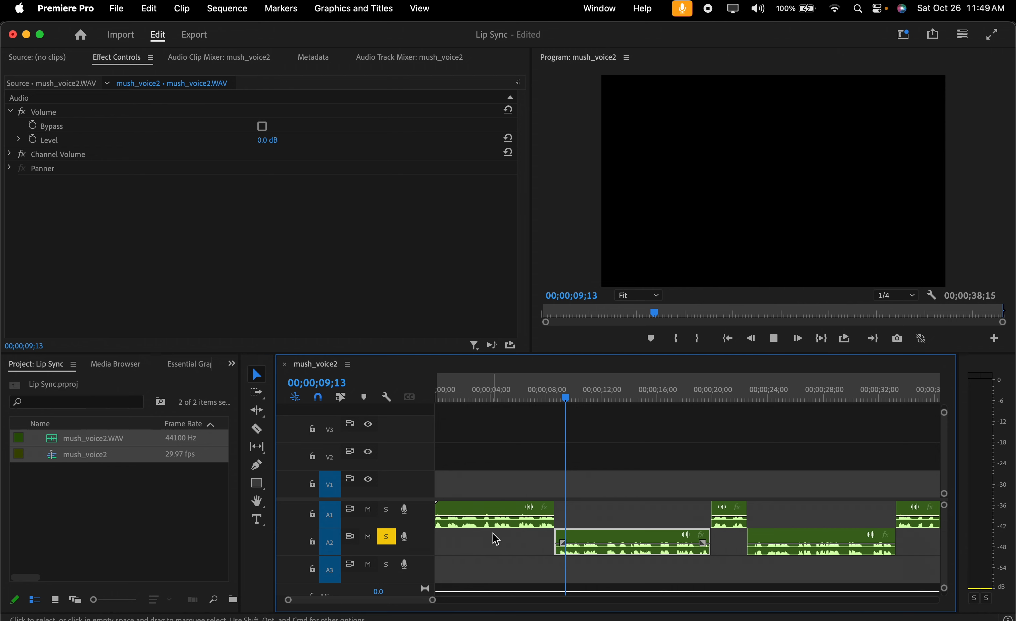
pyautogui.press('space')
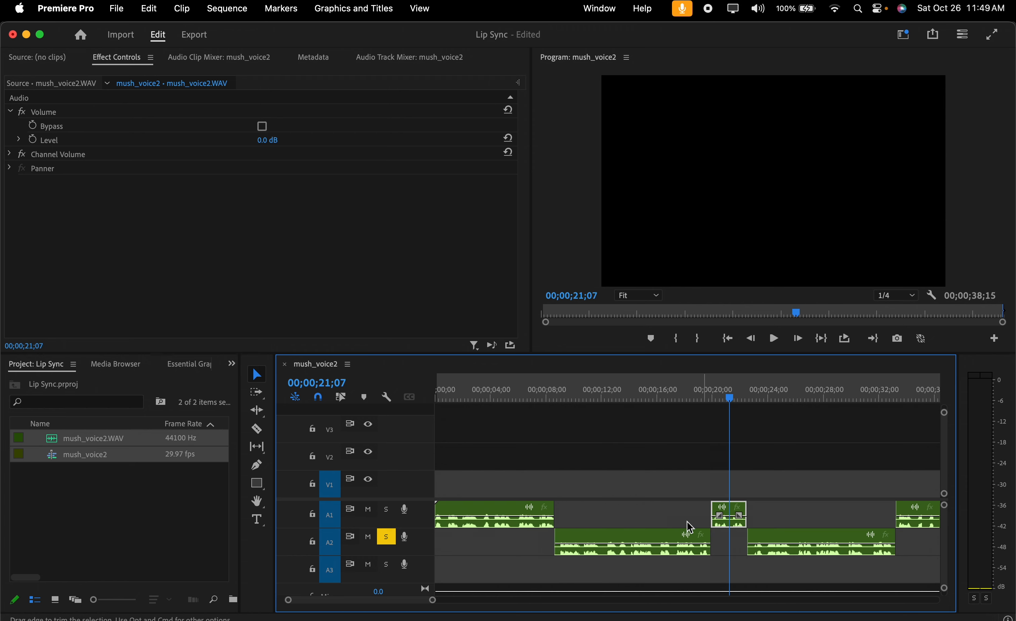
# Export the soloed A2 audio as Waveform Audio into the voice folder under the name mush_voice_sad.wav
pyautogui.click(109, 12)
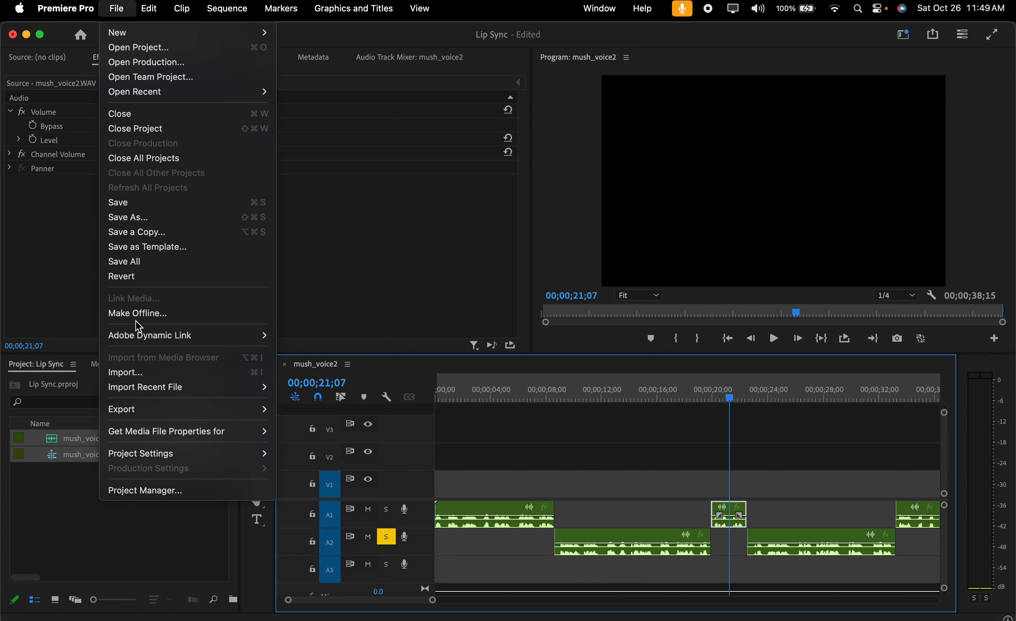
pyautogui.moveTo(207, 410)
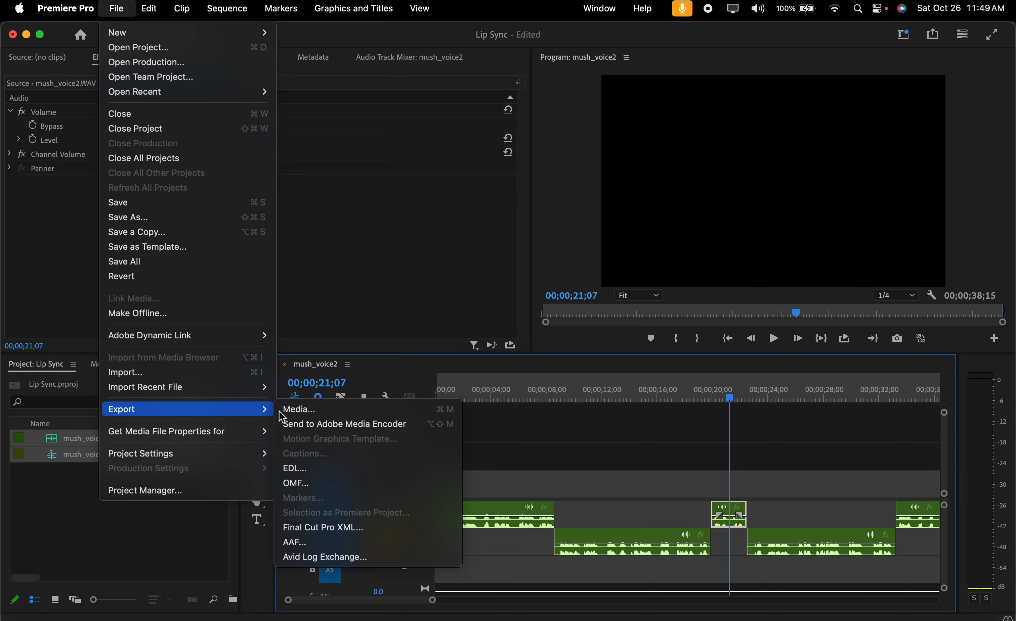
pyautogui.click(344, 415)
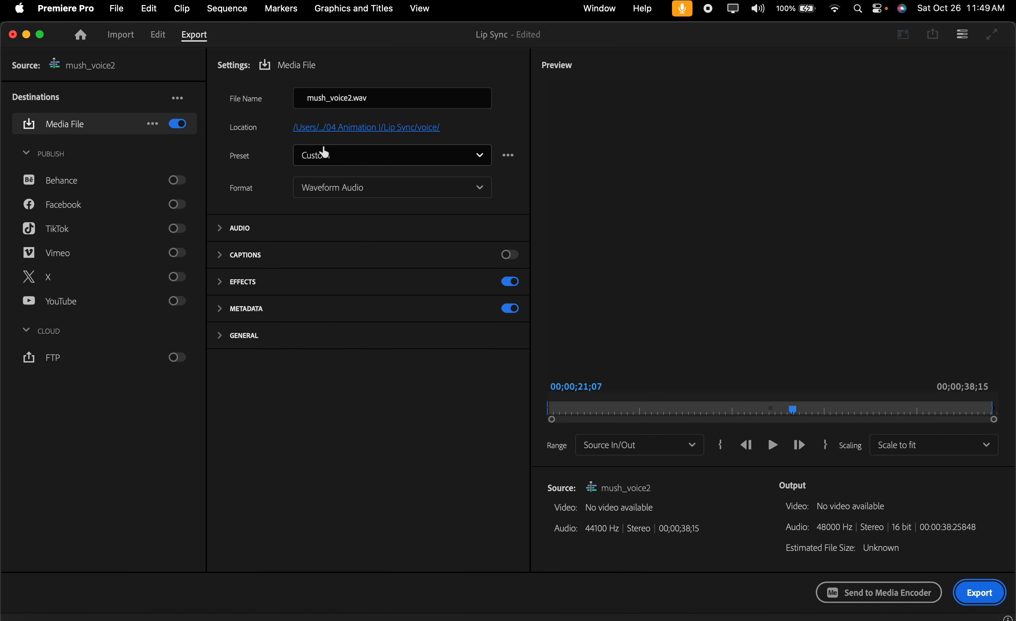
pyautogui.click(356, 137)
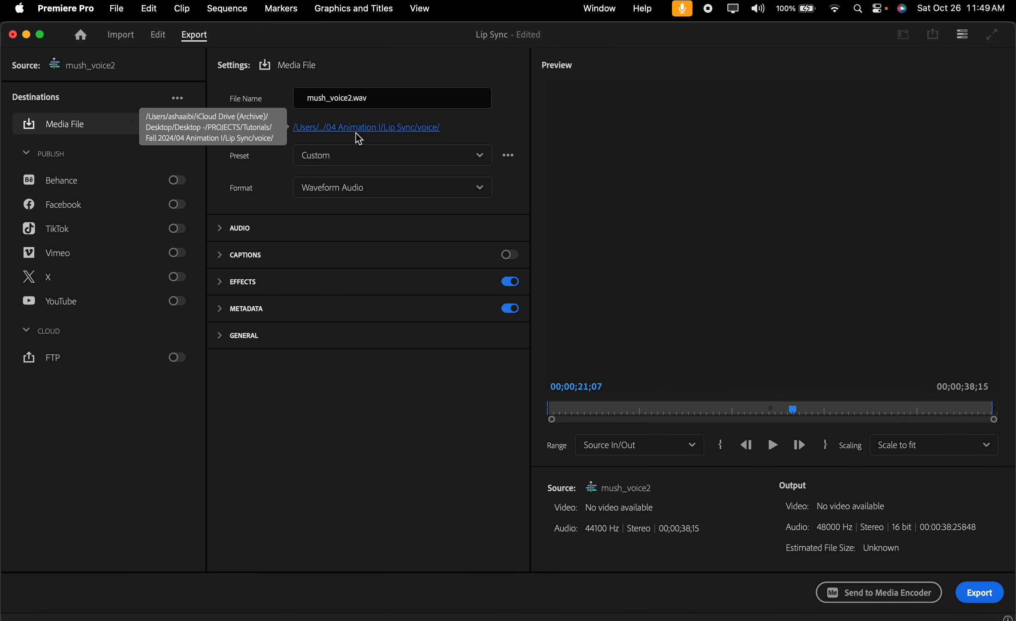
pyautogui.press('Right')
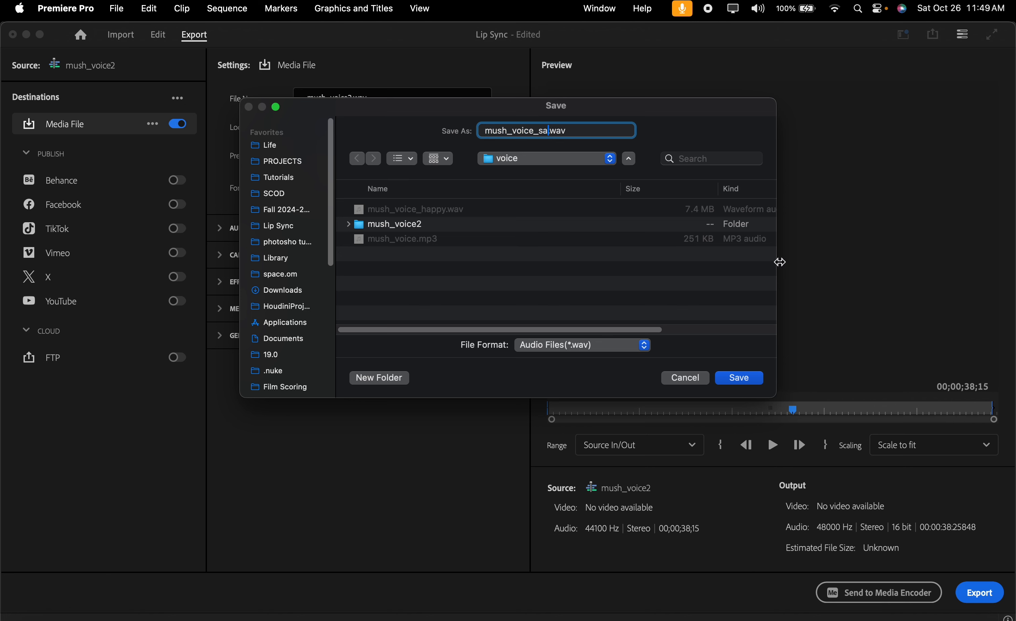
pyautogui.write('_sad')
pyautogui.press('Return')
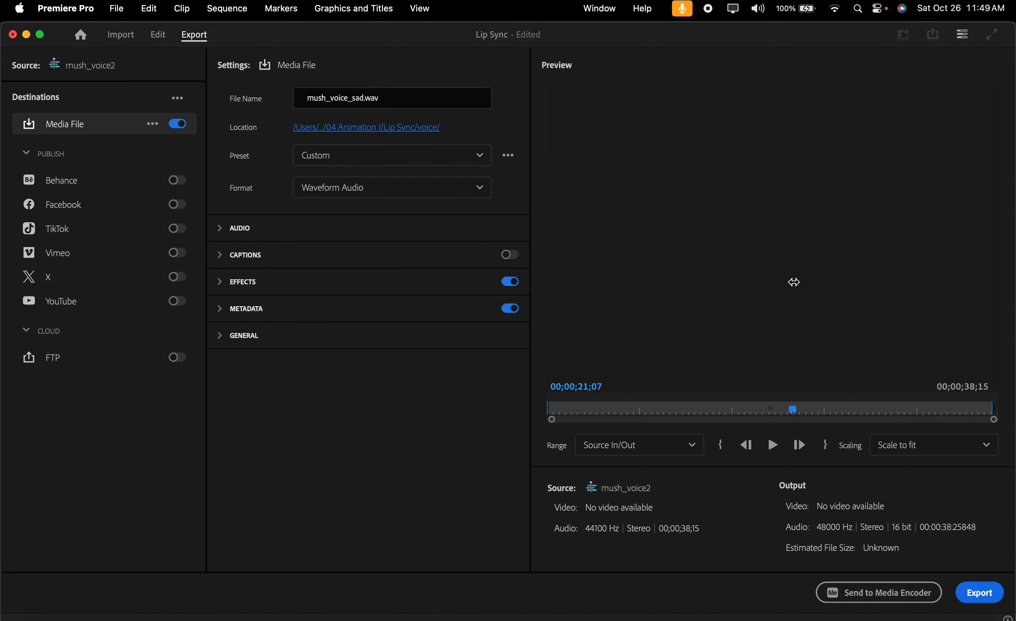
pyautogui.click(984, 595)
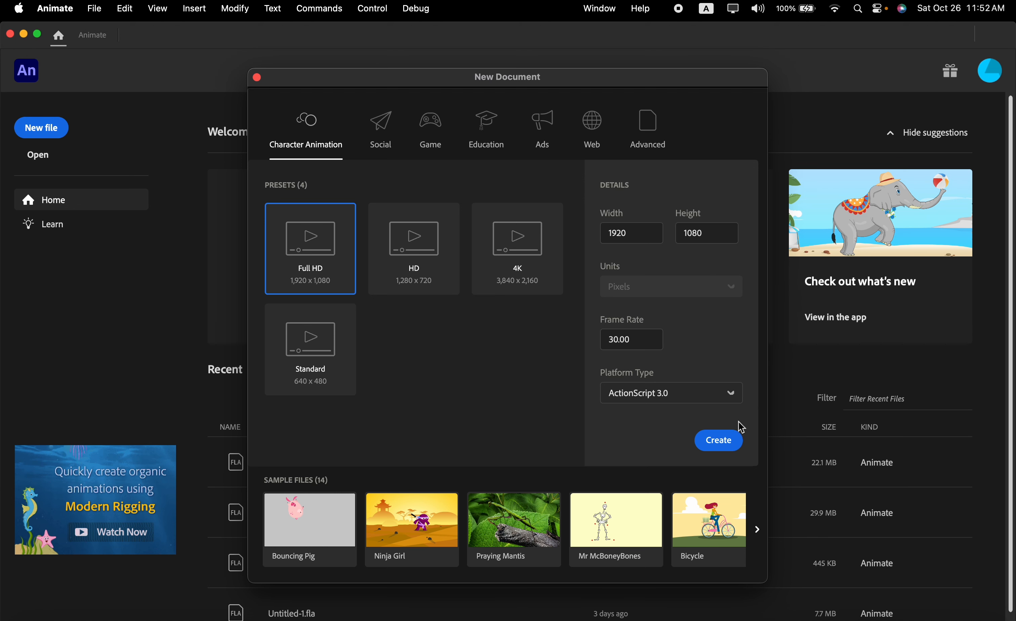
# Create a Full HD 1920 x 1080 character animation document in Adobe Animate at 30 fps with ActionScript 3.0
pyautogui.click(729, 442)
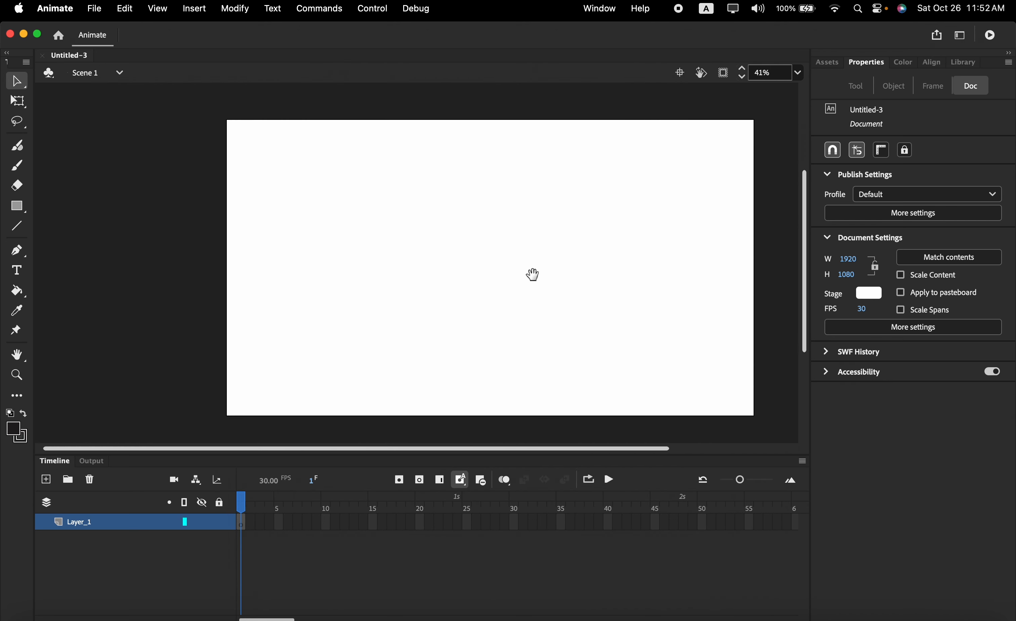
# Import Mushroom Lip Sync Set.ai to the stage from the Lip Sync folder, converting all its layers to Animate layers
pyautogui.moveTo(533, 274); pyautogui.dragTo(497, 273)
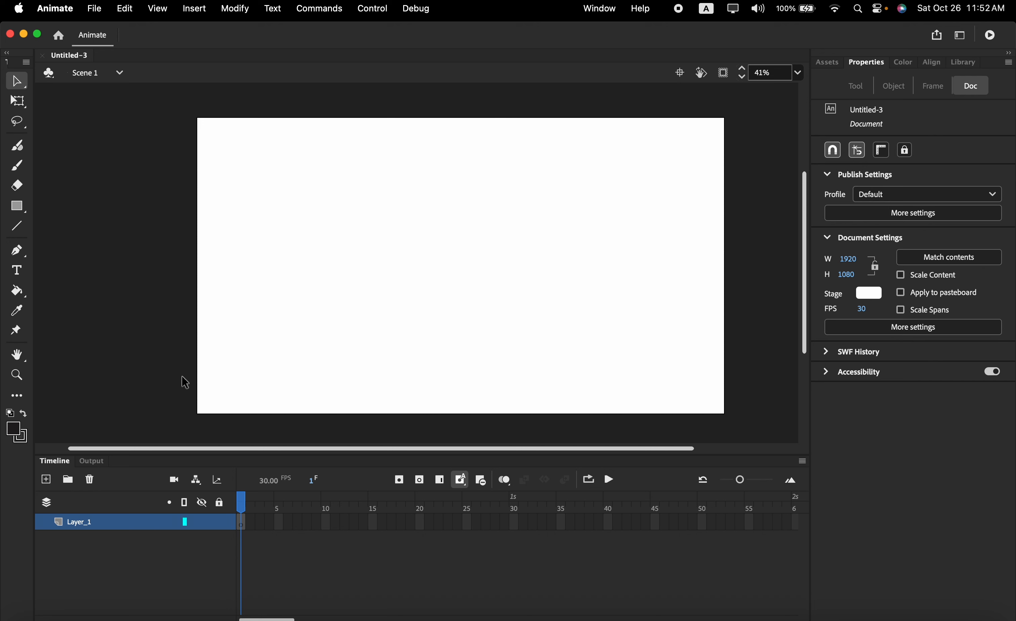
pyautogui.click(105, 15)
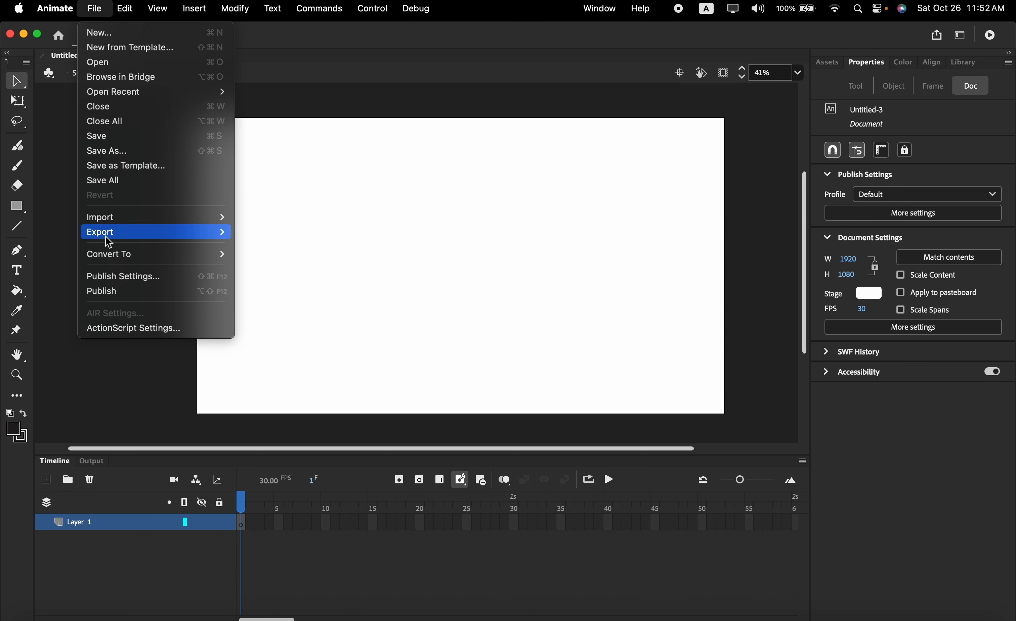
pyautogui.moveTo(122, 223)
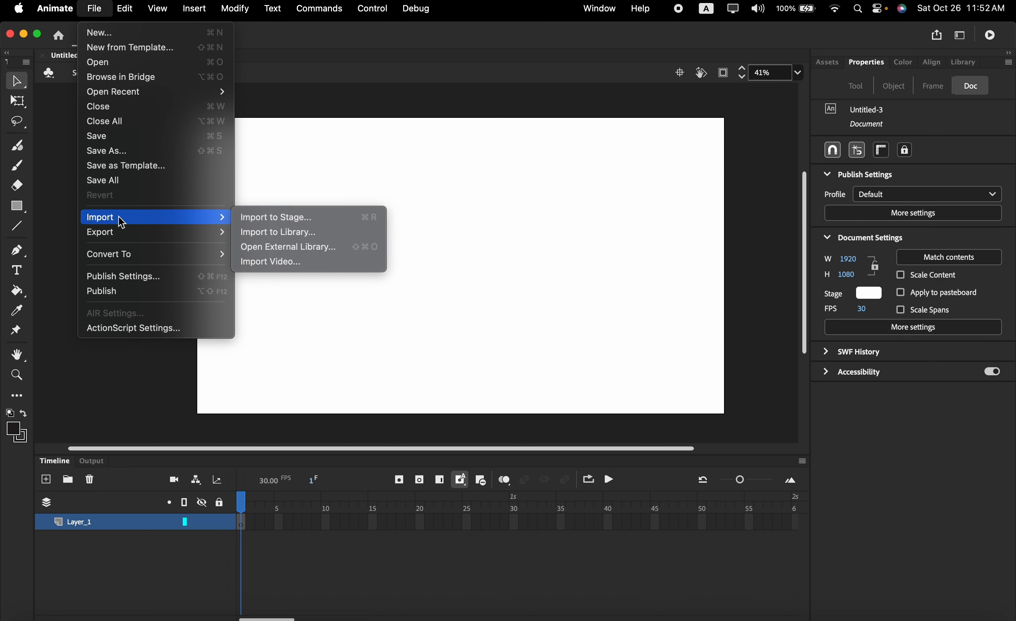
pyautogui.click(321, 224)
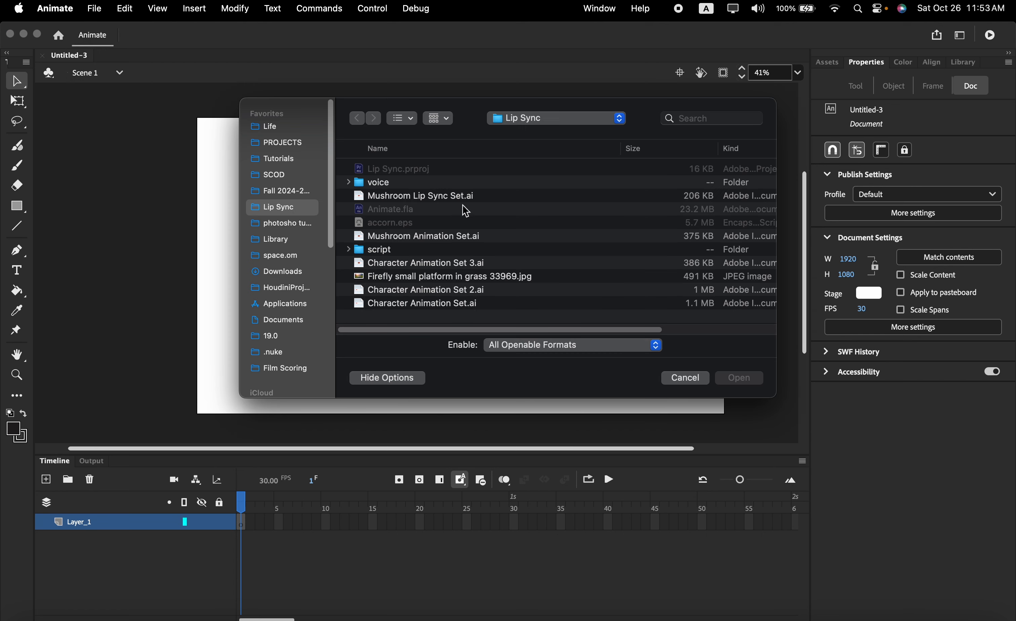
pyautogui.click(467, 201)
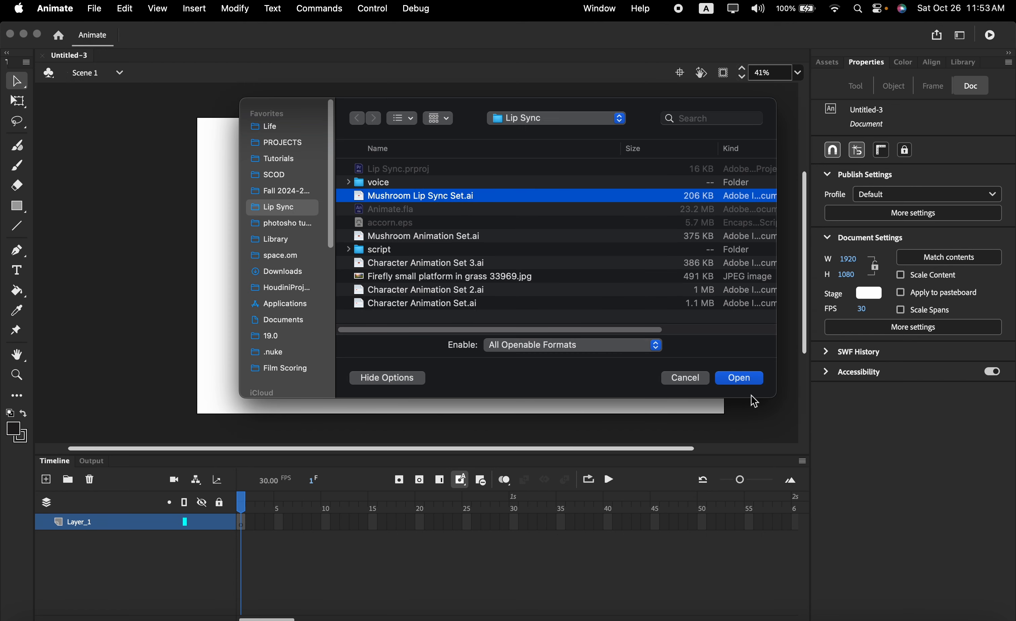
pyautogui.click(750, 383)
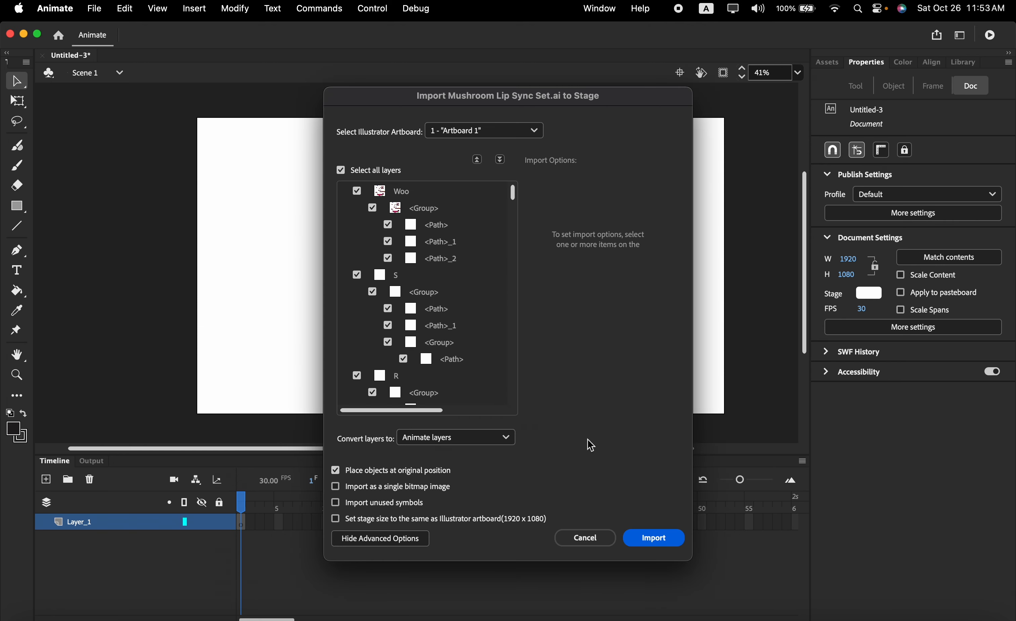
pyautogui.click(653, 540)
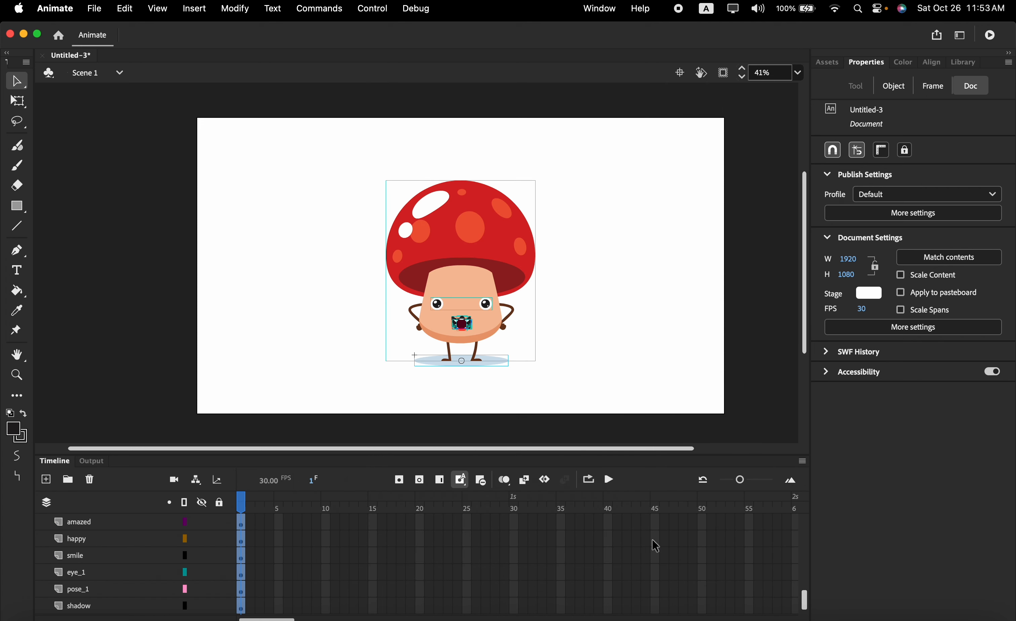
# Examine the imported layers, from shadow, pose_1 and eye_1 up through the mouth shapes from smile to Woo
pyautogui.click(87, 613)
pyautogui.click(88, 591)
pyautogui.click(87, 576)
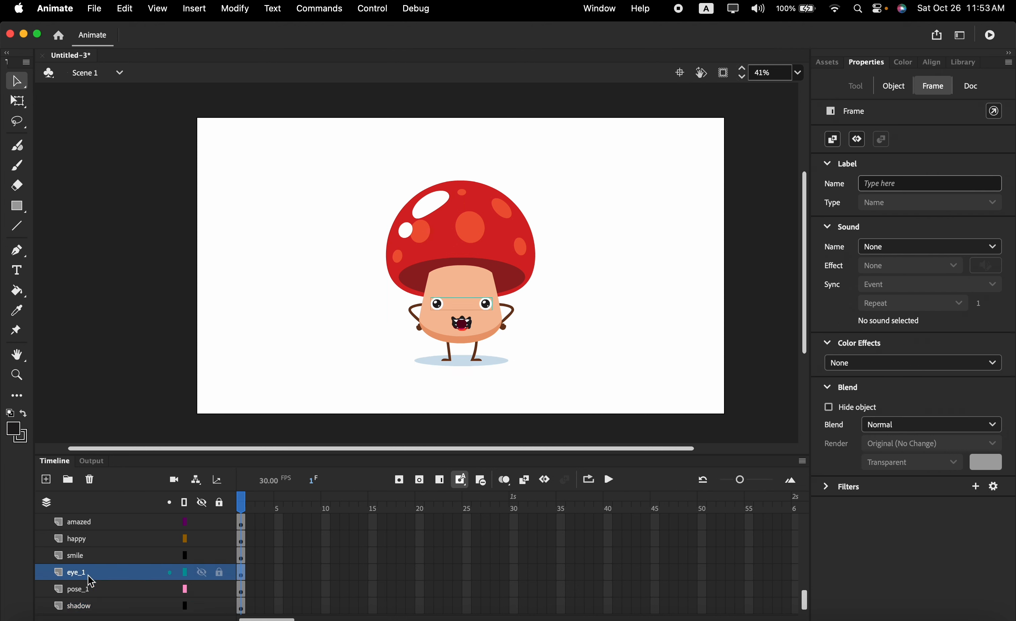
pyautogui.click(89, 561)
pyautogui.scroll(5, 113, 534)
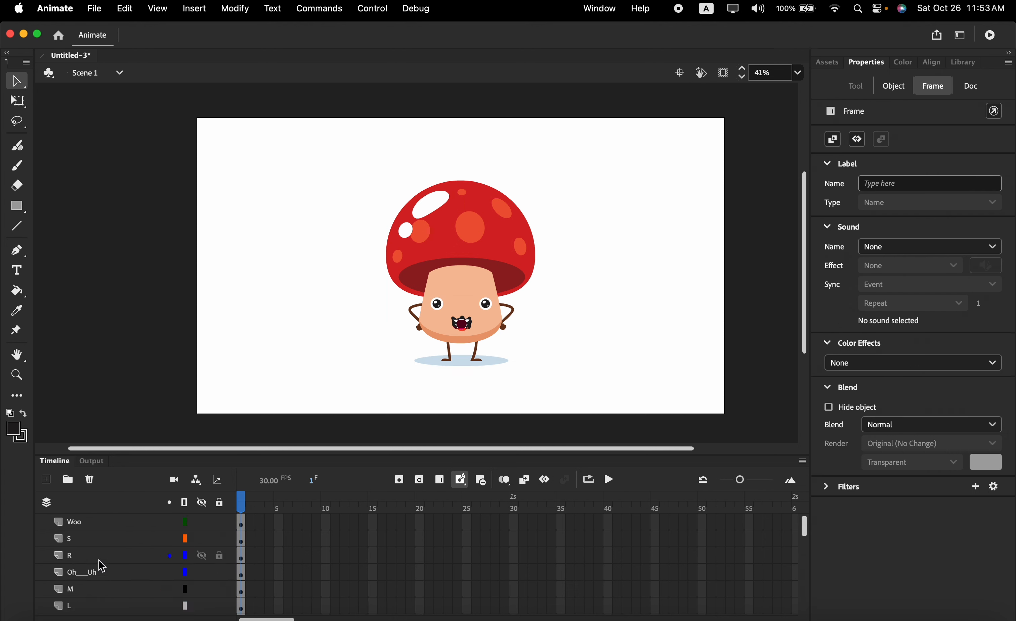
pyautogui.keyDown('shift'); pyautogui.click(84, 524); pyautogui.keyUp('shift')
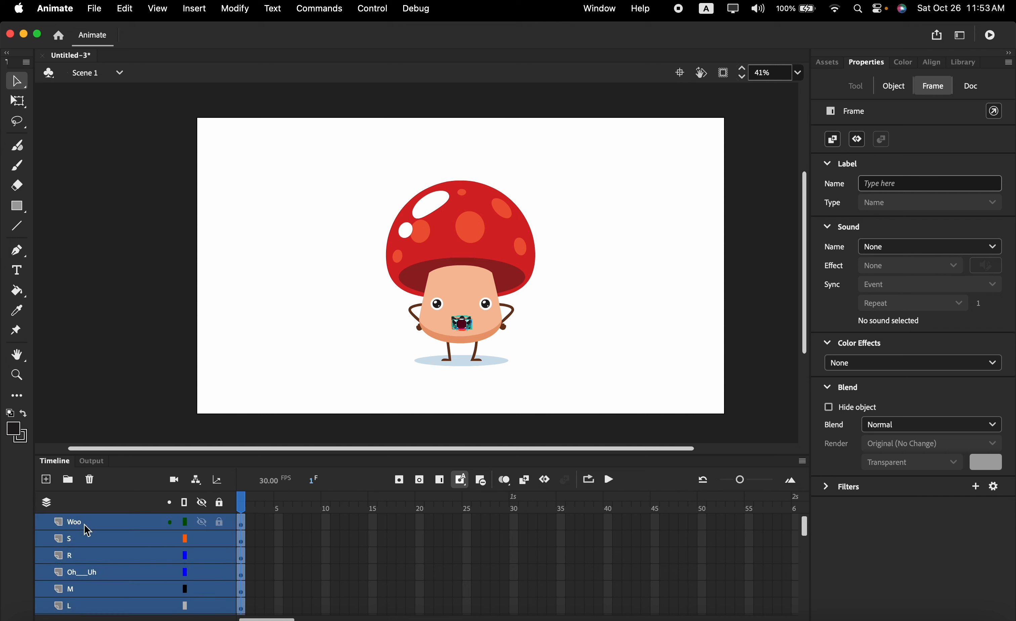
pyautogui.scroll(-4, 124, 551)
pyautogui.scroll(-3, 126, 557)
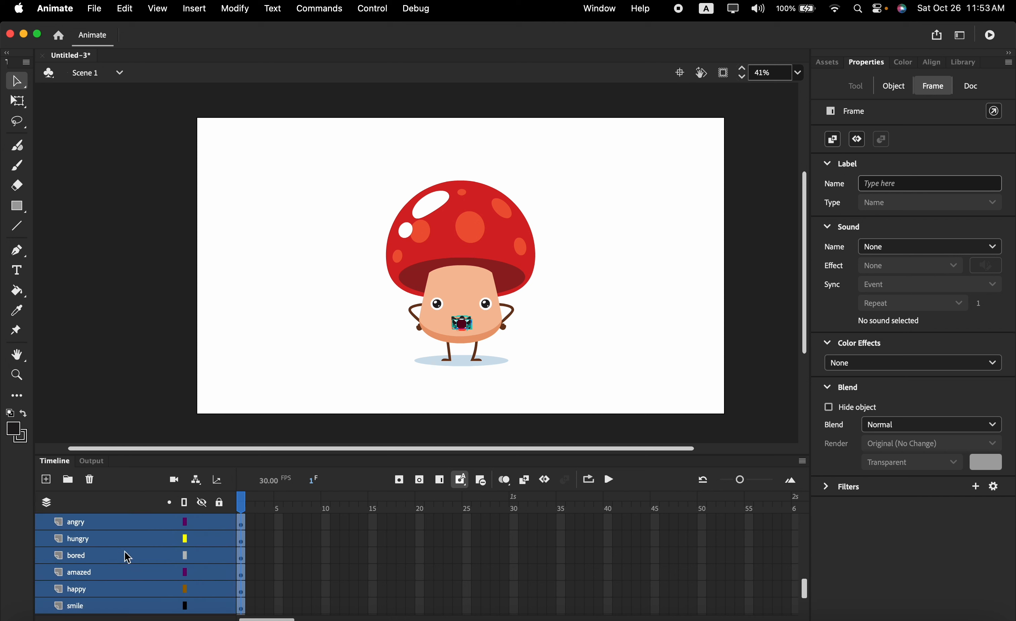
# Cut the frames of all mouth layers from smile to Woo and delete these emptied layers
pyautogui.click(99, 560)
pyautogui.scroll(7, 98, 559)
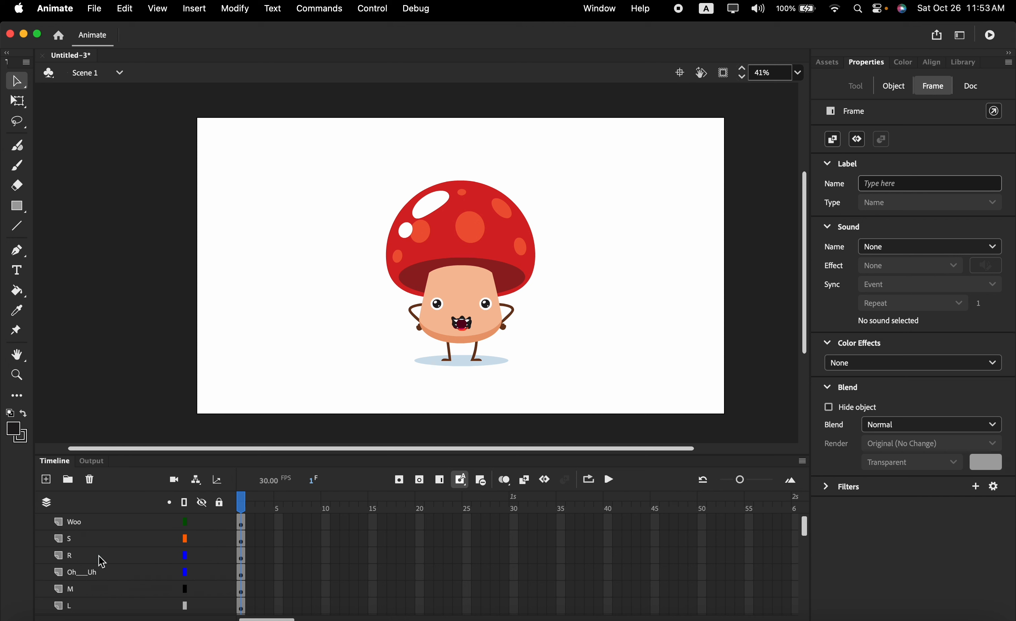
pyautogui.keyDown('shift'); pyautogui.click(93, 523); pyautogui.keyUp('shift')
pyautogui.scroll(-5, 93, 538)
pyautogui.scroll(-3, 93, 547)
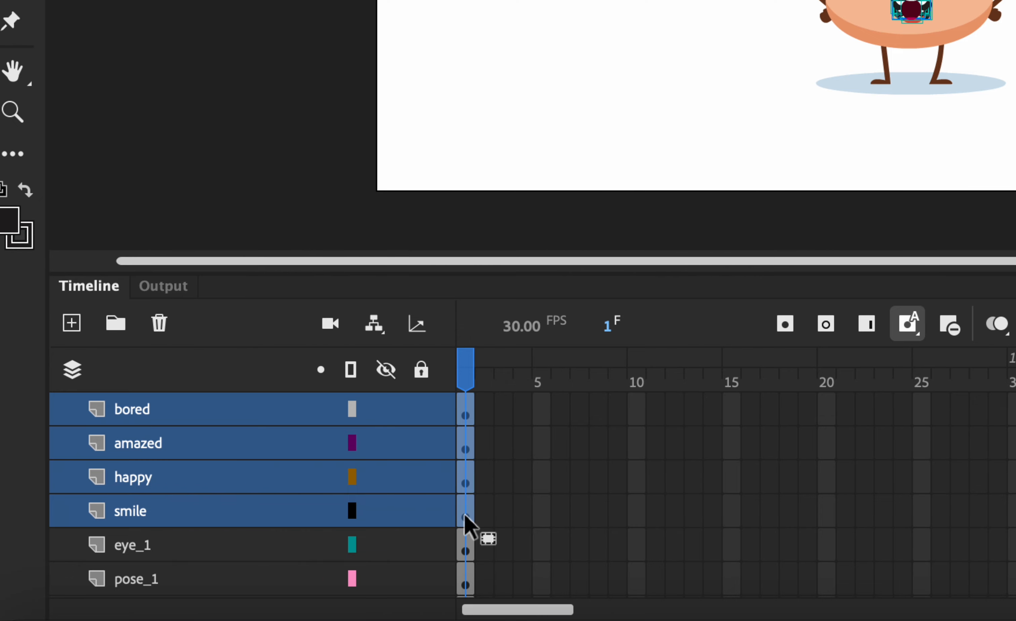
pyautogui.rightClick(466, 527)
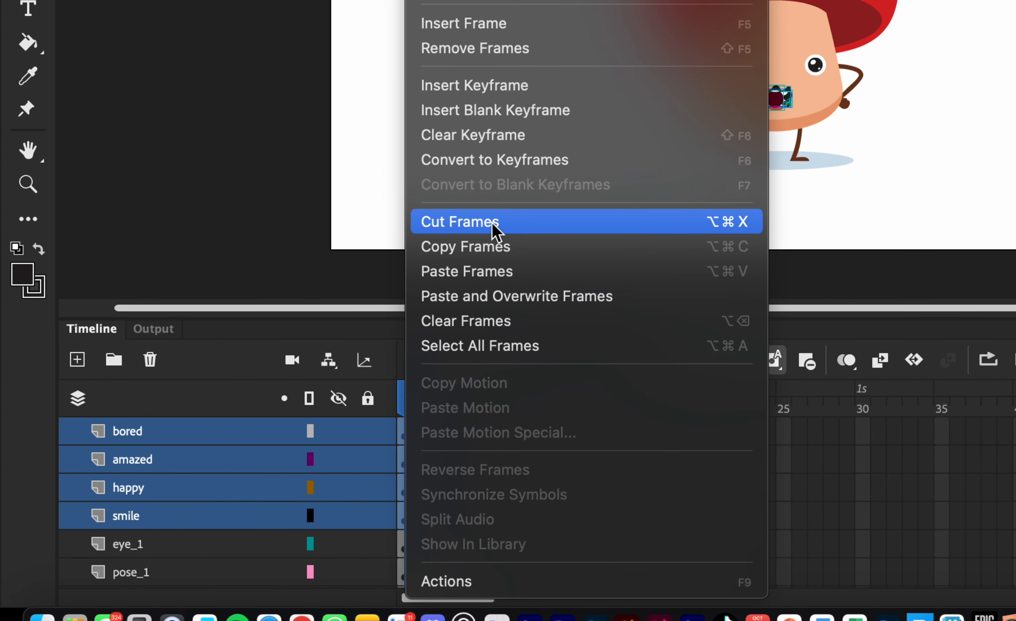
pyautogui.click(495, 232)
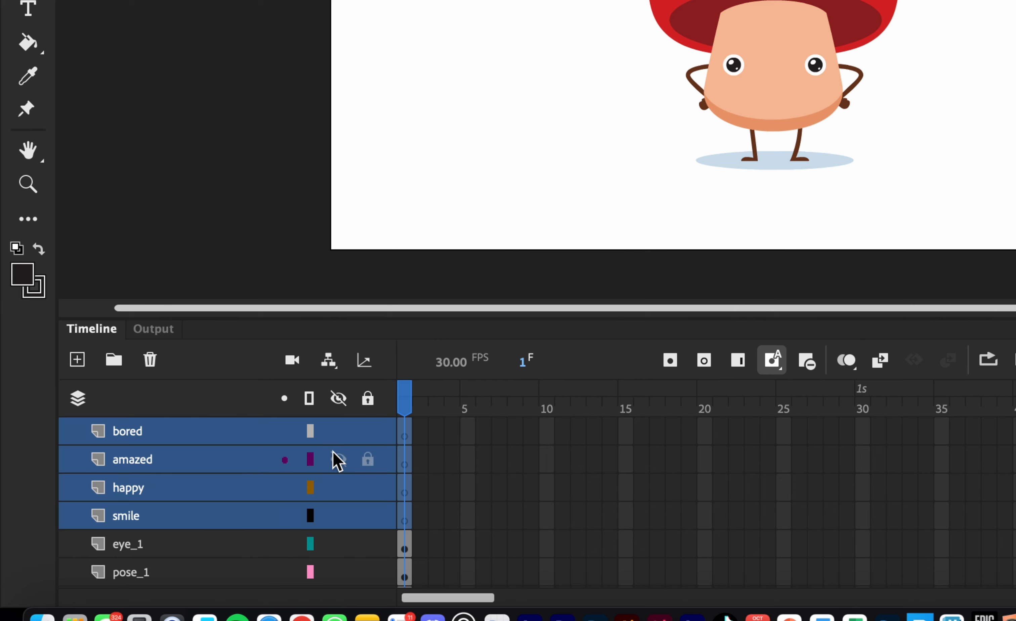
pyautogui.click(150, 361)
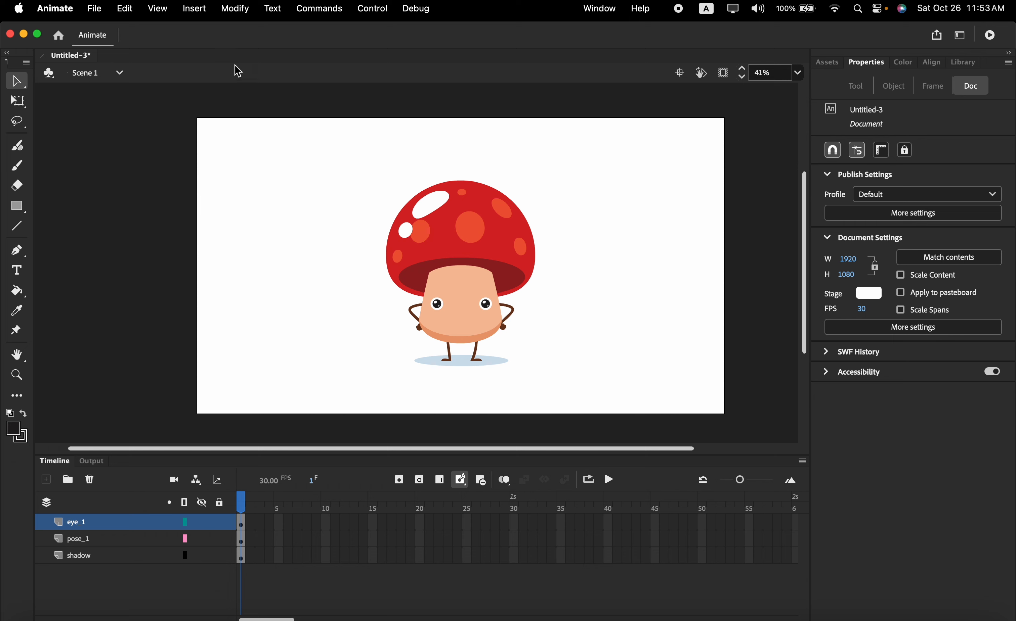
# Create a new Graphic symbol named Mouths Symbol
pyautogui.click(204, 15)
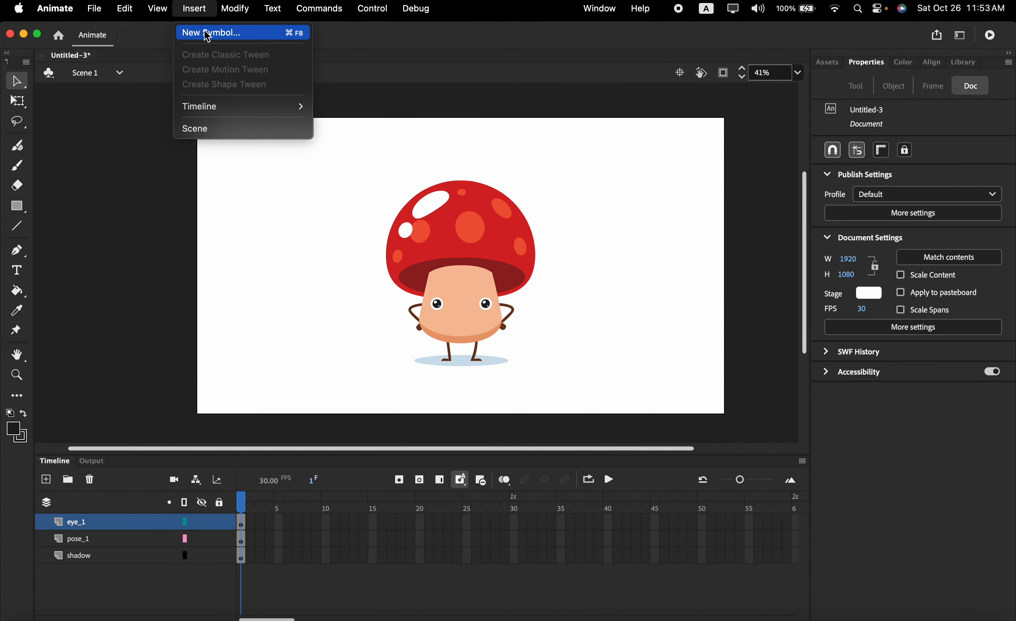
pyautogui.click(207, 34)
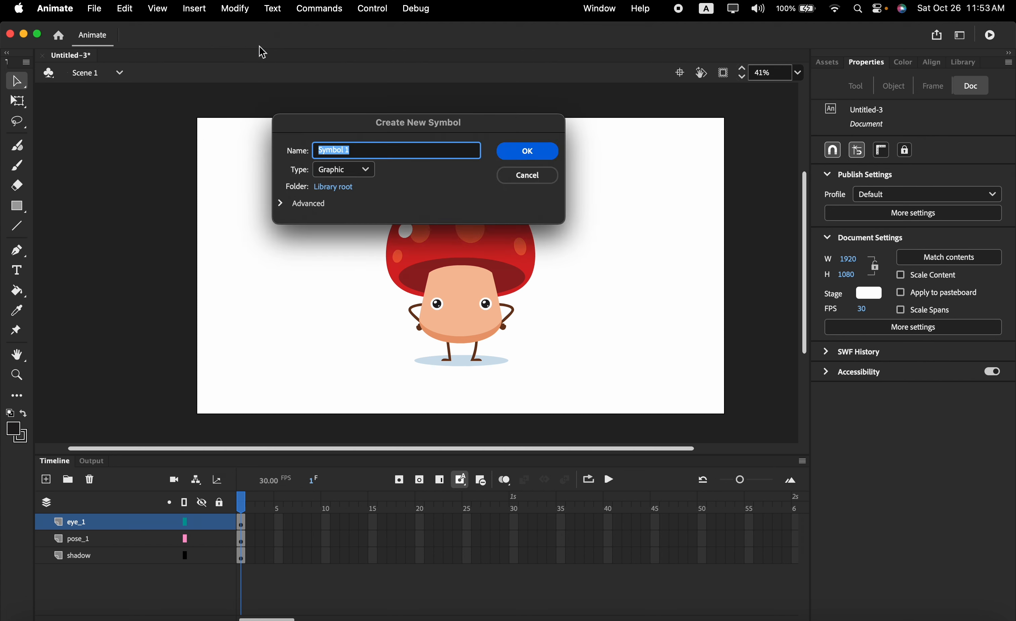
pyautogui.press('Right')
pyautogui.write('Mouths')
pyautogui.press('super+a')
pyautogui.press('Right')
pyautogui.press('BackSpace')
pyautogui.click(546, 162)
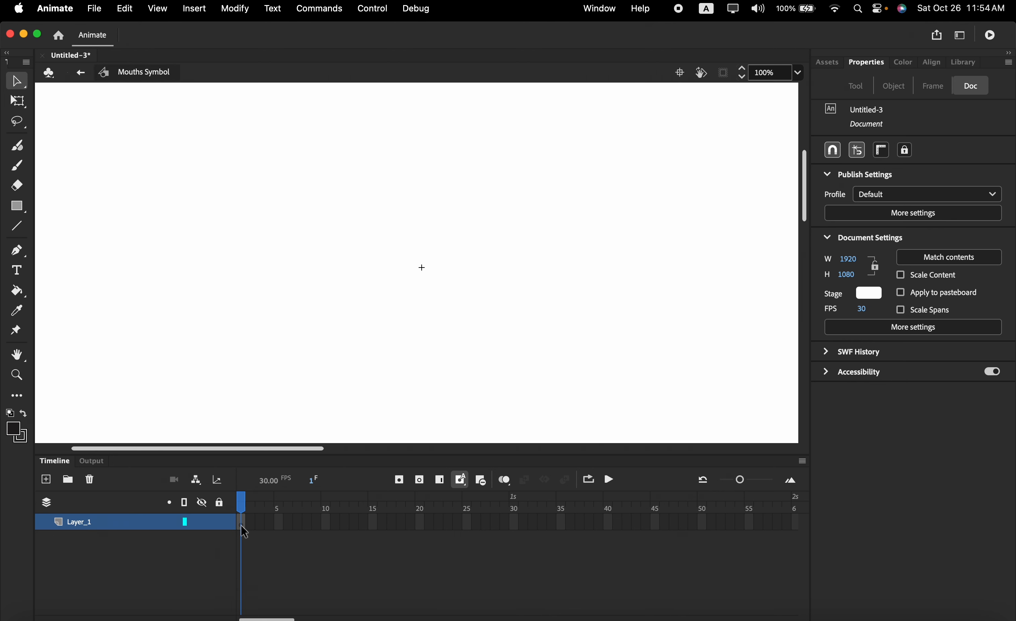
# Paste the cut mouth frames into frame 1 of the symbol's Layer_1
pyautogui.rightClick(244, 533)
pyautogui.rightClick(244, 533)
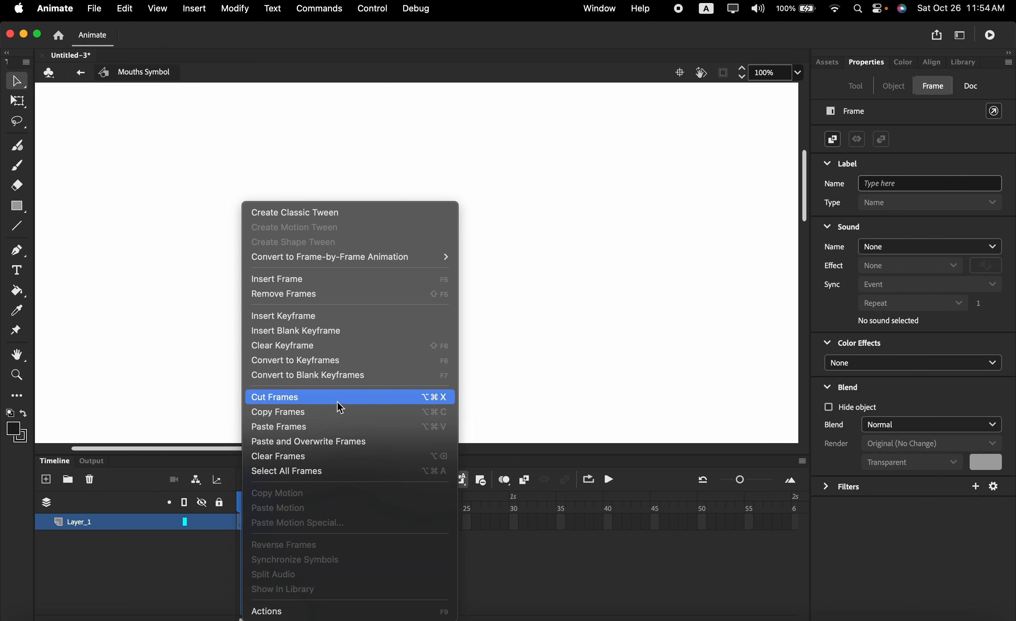
pyautogui.click(335, 428)
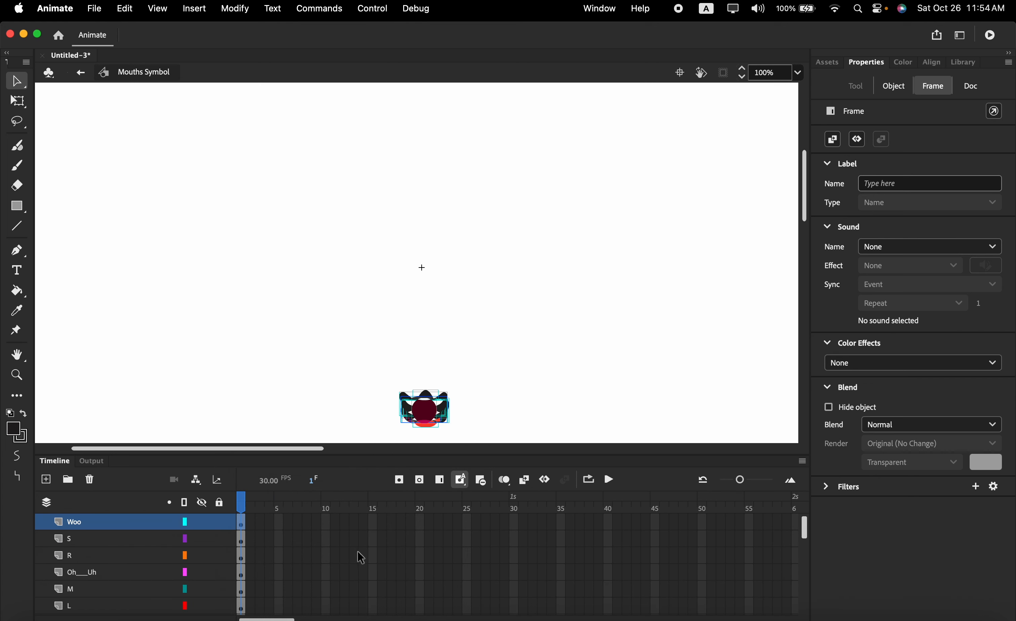
pyautogui.scroll(-10, 355, 553)
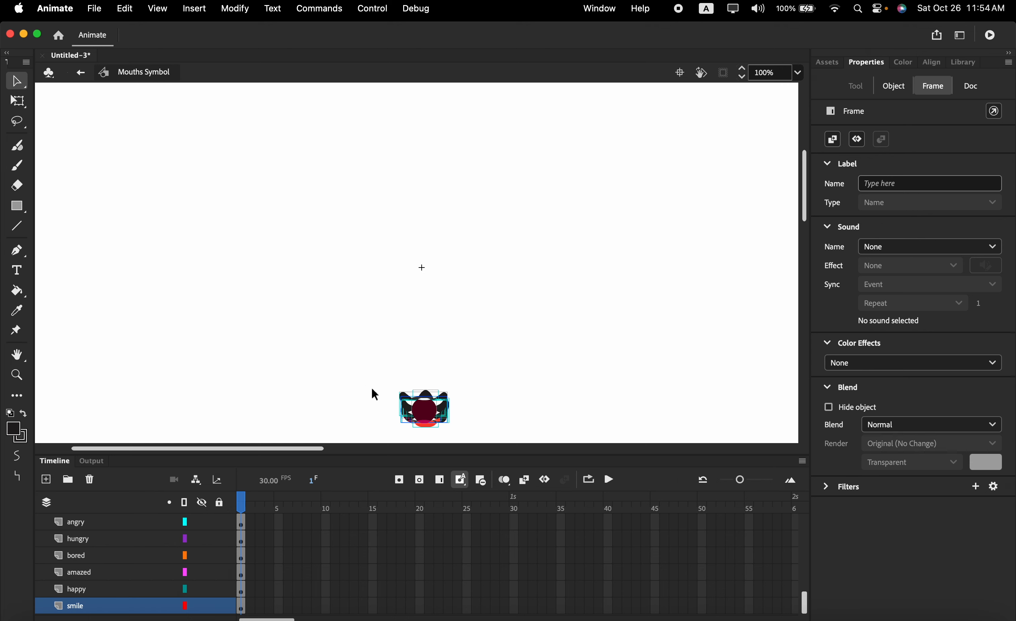
pyautogui.scroll(5, 415, 335)
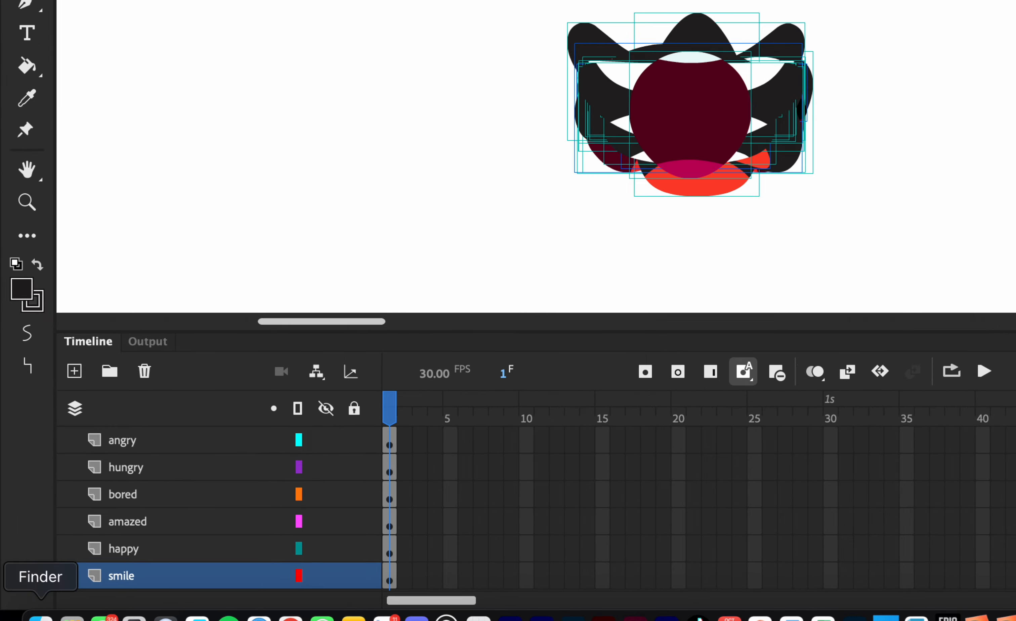
# Stagger the mouth layers' keyframes one frame apart, from smile on frame 1 up to Woo on frame 22, and scrub back to frame 1
pyautogui.click(392, 578)
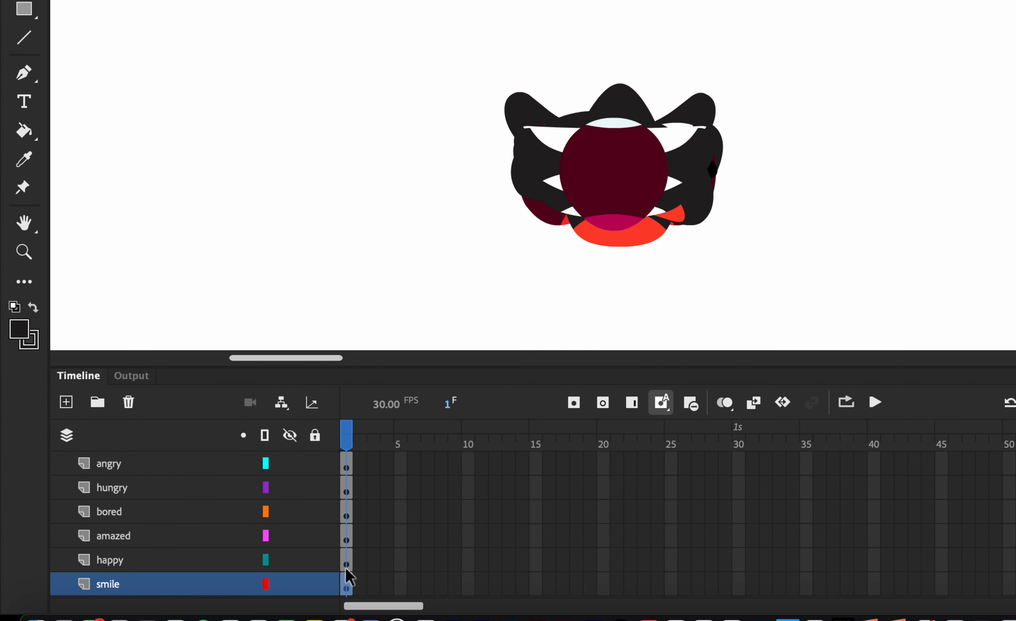
pyautogui.moveTo(348, 578); pyautogui.dragTo(401, 494)
pyautogui.click(348, 470)
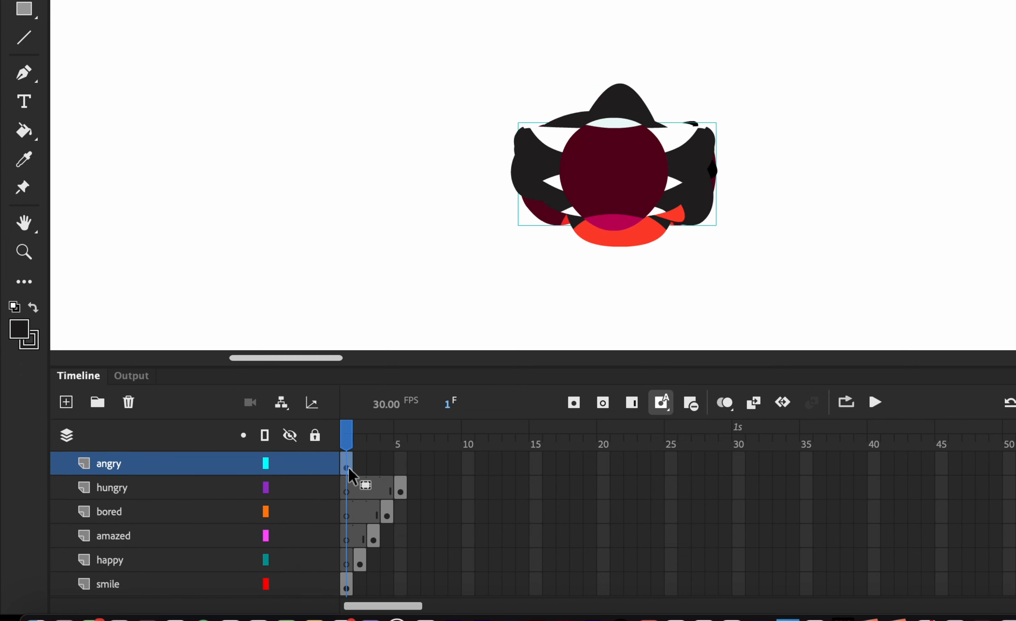
pyautogui.moveTo(348, 470); pyautogui.dragTo(415, 469)
pyautogui.scroll(3, 400, 480)
pyautogui.click(347, 493)
pyautogui.moveTo(347, 493); pyautogui.dragTo(428, 492)
pyautogui.moveTo(347, 468); pyautogui.dragTo(441, 468)
pyautogui.scroll(4, 375, 517)
pyautogui.moveTo(347, 539); pyautogui.dragTo(455, 538)
pyautogui.moveTo(347, 515); pyautogui.dragTo(468, 516)
pyautogui.moveTo(347, 493); pyautogui.dragTo(481, 495)
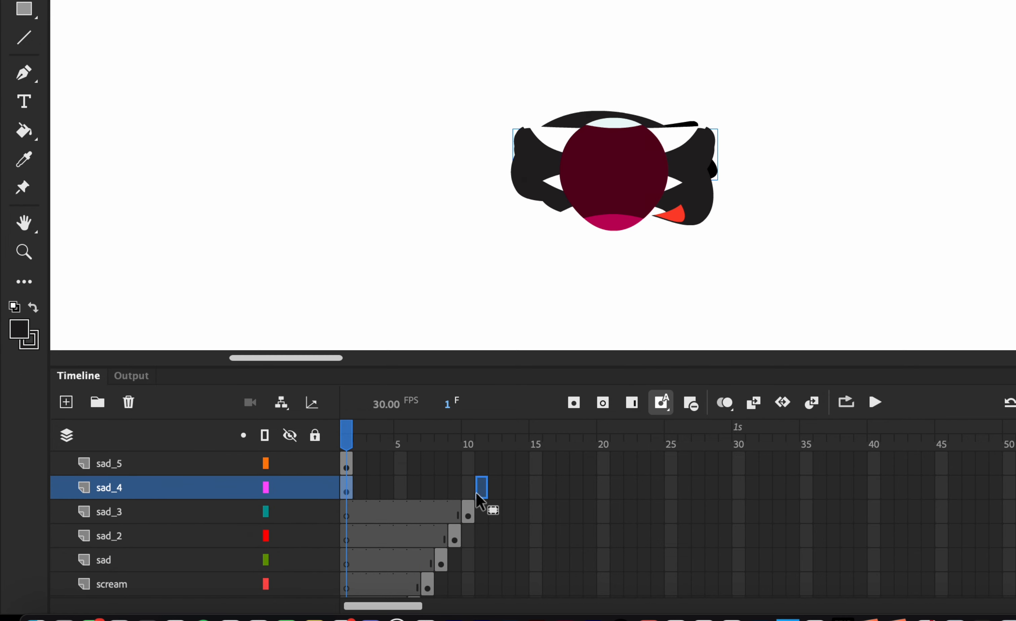
pyautogui.scroll(2, 417, 505)
pyautogui.moveTo(347, 517); pyautogui.dragTo(496, 518)
pyautogui.scroll(2, 417, 525)
pyautogui.moveTo(347, 542); pyautogui.dragTo(513, 542)
pyautogui.moveTo(347, 518); pyautogui.dragTo(523, 518)
pyautogui.scroll(2, 375, 529)
pyautogui.moveTo(347, 541); pyautogui.dragTo(536, 541)
pyautogui.moveTo(347, 516); pyautogui.dragTo(550, 518)
pyautogui.moveTo(347, 493); pyautogui.dragTo(563, 494)
pyautogui.scroll(2, 371, 519)
pyautogui.moveTo(347, 518); pyautogui.dragTo(576, 517)
pyautogui.moveTo(347, 493); pyautogui.dragTo(589, 493)
pyautogui.moveTo(347, 468); pyautogui.dragTo(603, 469)
pyautogui.scroll(2, 416, 492)
pyautogui.moveTo(347, 493); pyautogui.dragTo(617, 494)
pyautogui.click(347, 467)
pyautogui.moveTo(349, 469); pyautogui.dragTo(612, 446)
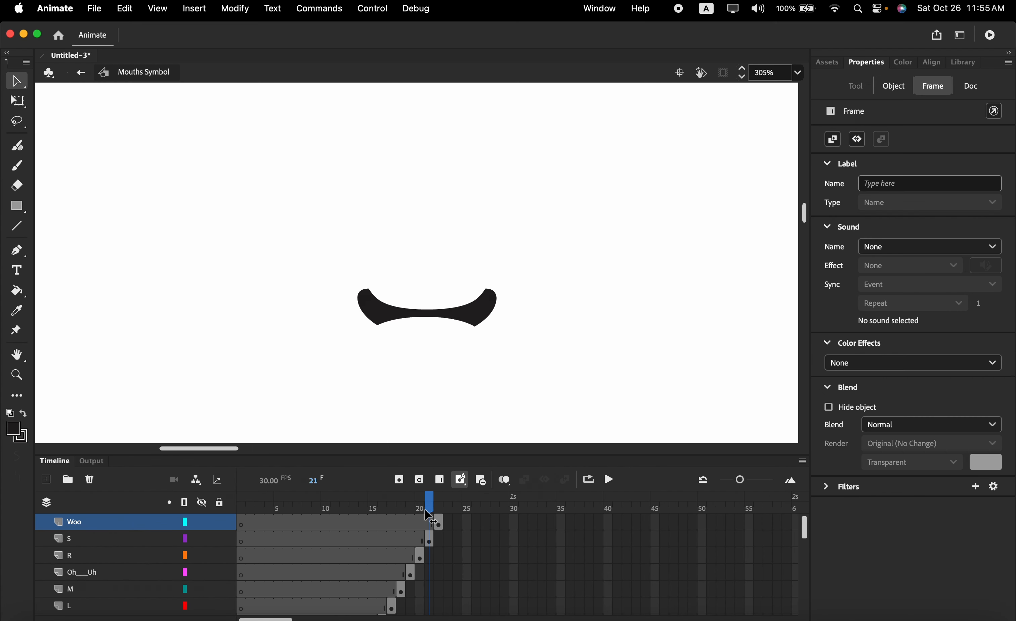
pyautogui.moveTo(428, 517); pyautogui.dragTo(240, 546)
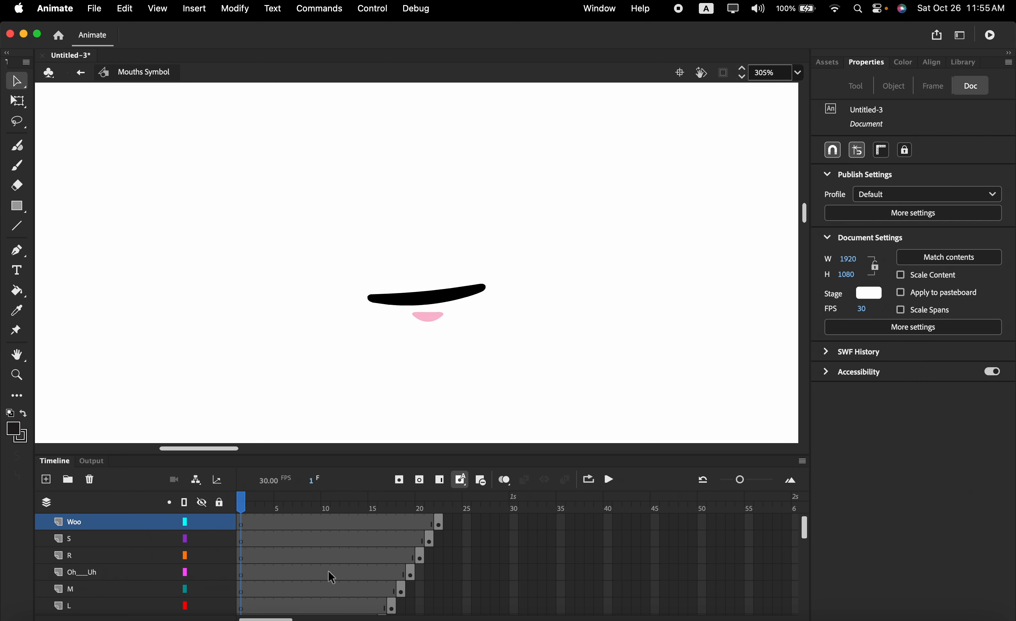
pyautogui.scroll(-5, 330, 574)
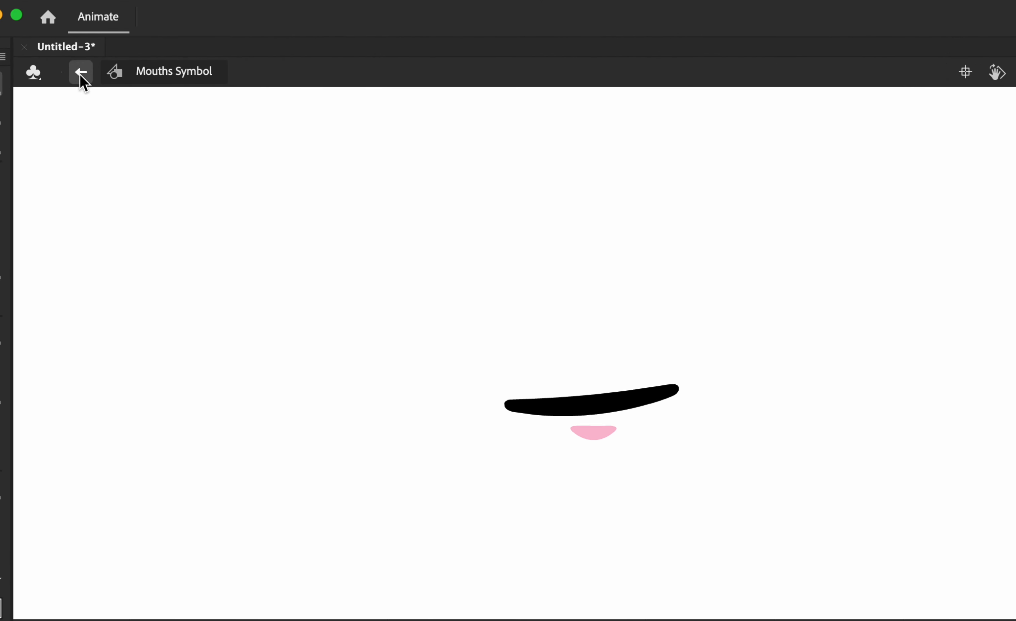
# Return to Scene 1 and add a layer named mouths above eye_1
pyautogui.click(80, 74)
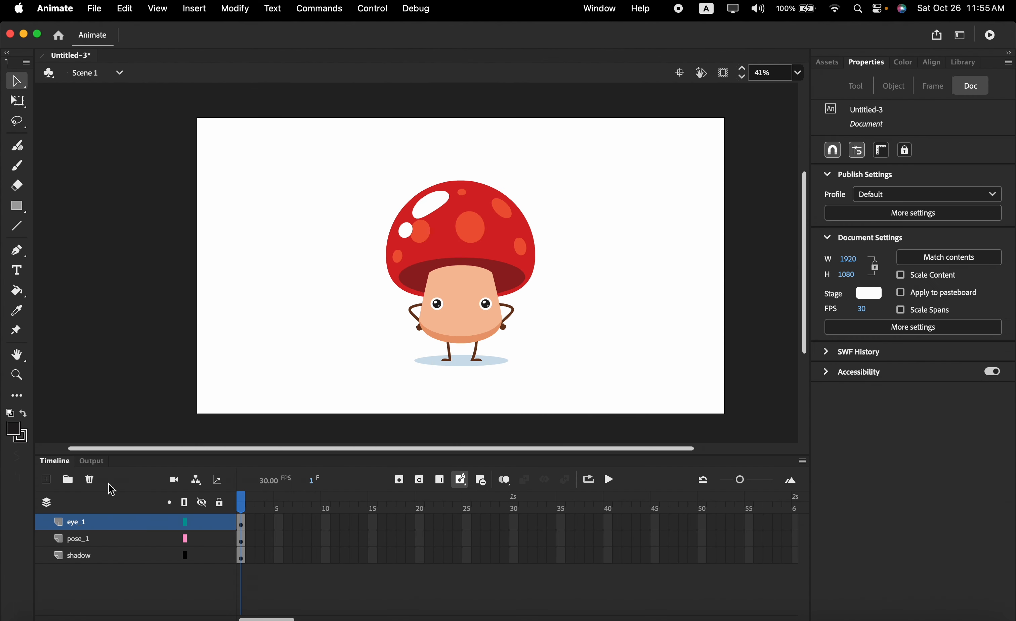
pyautogui.click(46, 480)
pyautogui.doubleClick(88, 522)
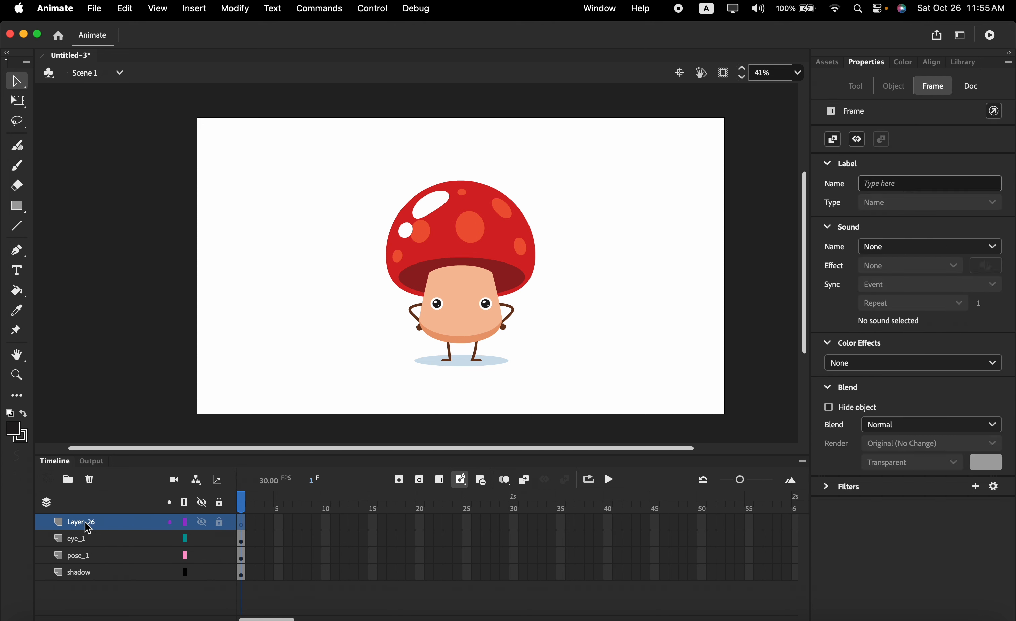
pyautogui.write('mouth')
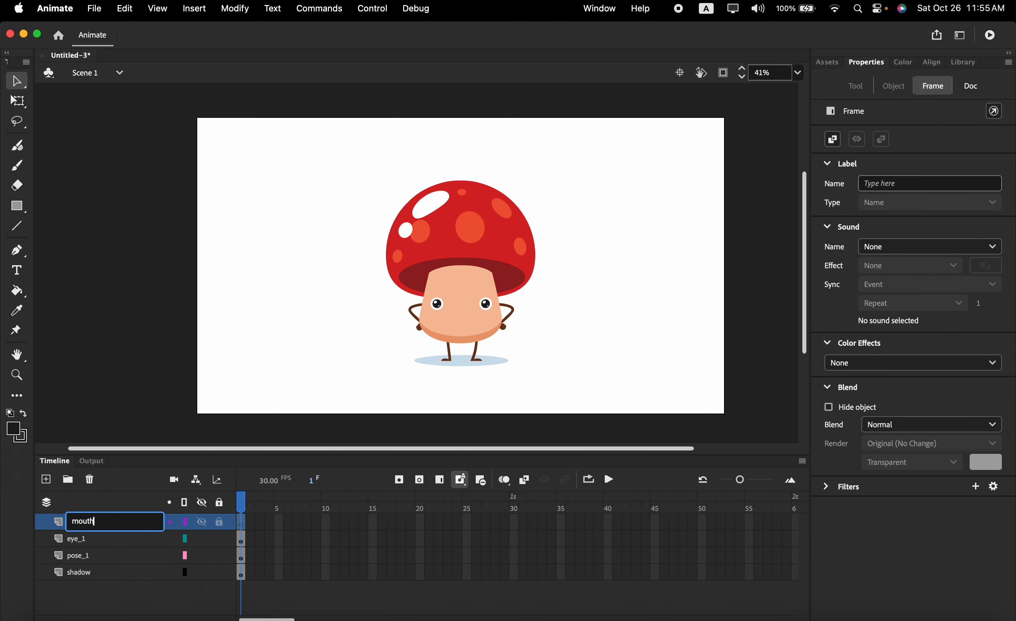
pyautogui.write('s')
pyautogui.press('Return')
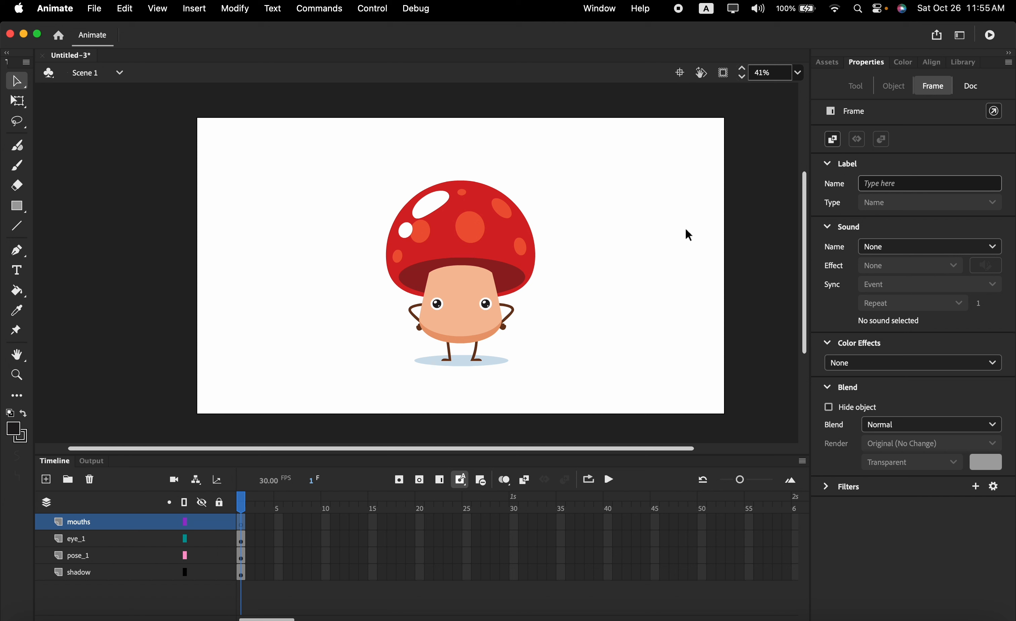
# Place Mouths Symbol from the library onto the mushroom's face on the mouths layer
pyautogui.click(967, 64)
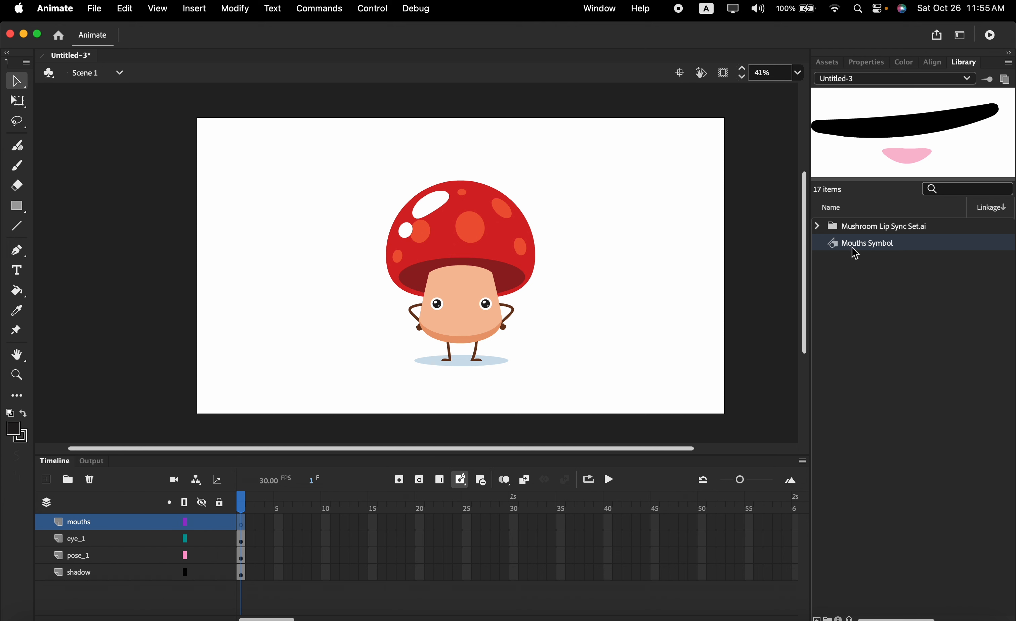
pyautogui.moveTo(860, 248); pyautogui.dragTo(461, 321)
pyautogui.scroll(5, 479, 359)
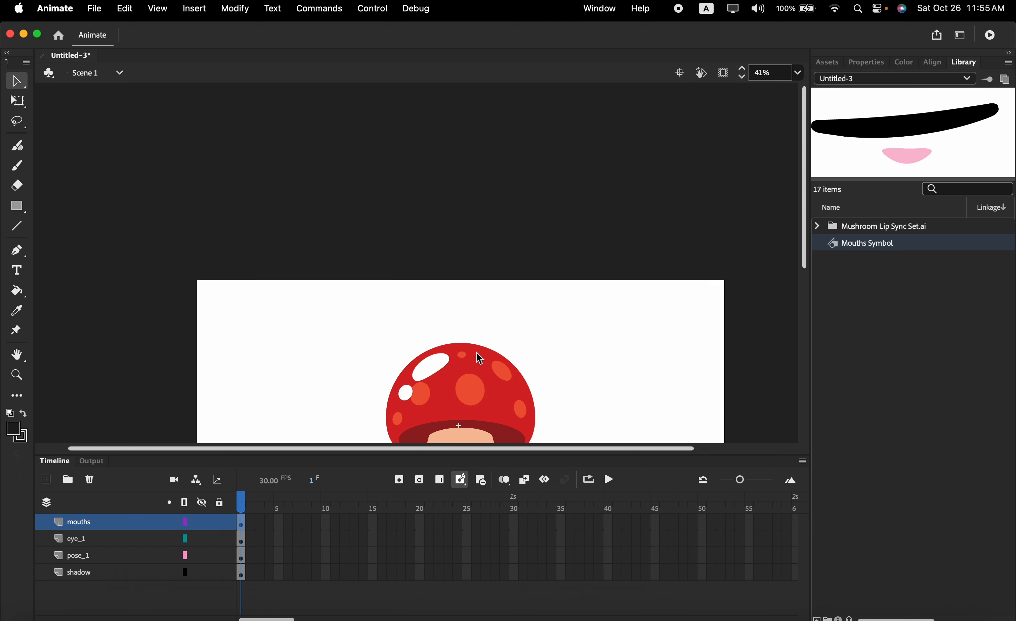
# Move the mouth instance slightly lower on the mushroom's face, between and below the eyes
pyautogui.scroll(-6, 480, 359)
pyautogui.scroll(3, 480, 319)
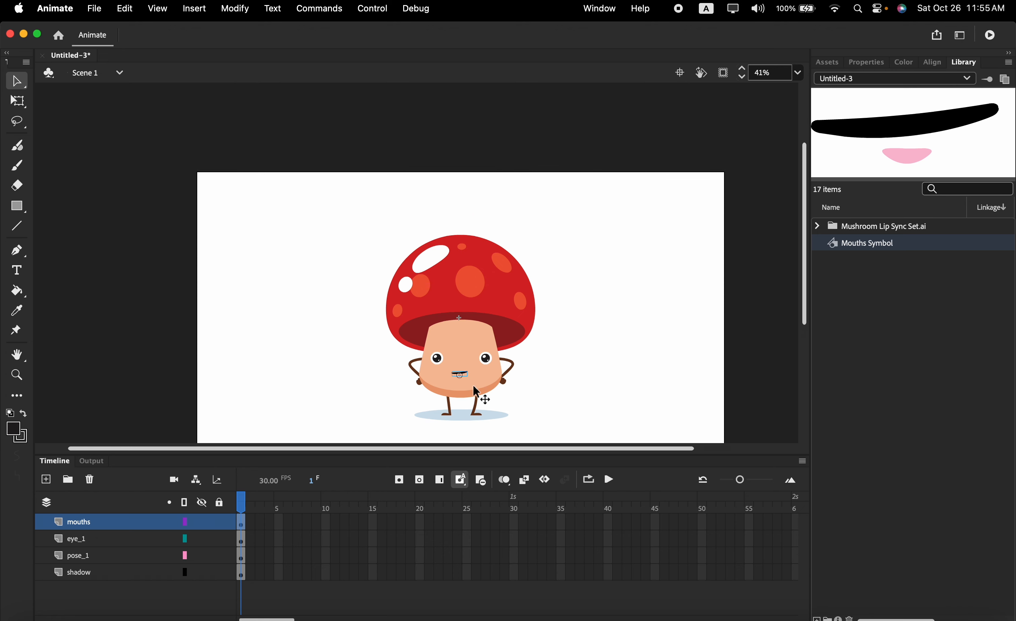
pyautogui.scroll(10, 473, 385)
pyautogui.moveTo(423, 293); pyautogui.dragTo(430, 304)
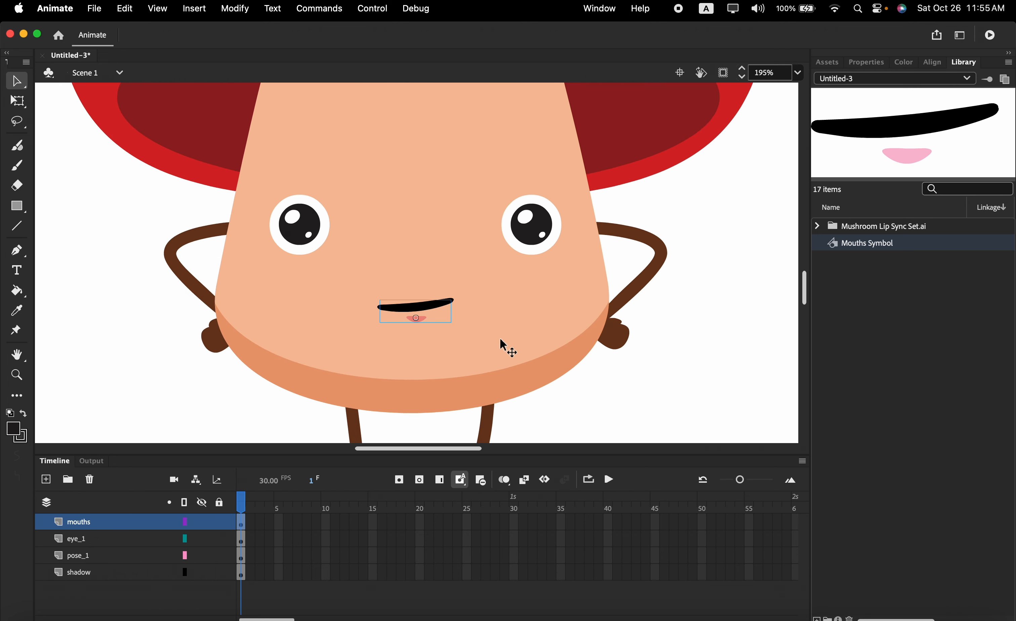
pyautogui.scroll(-8, 498, 339)
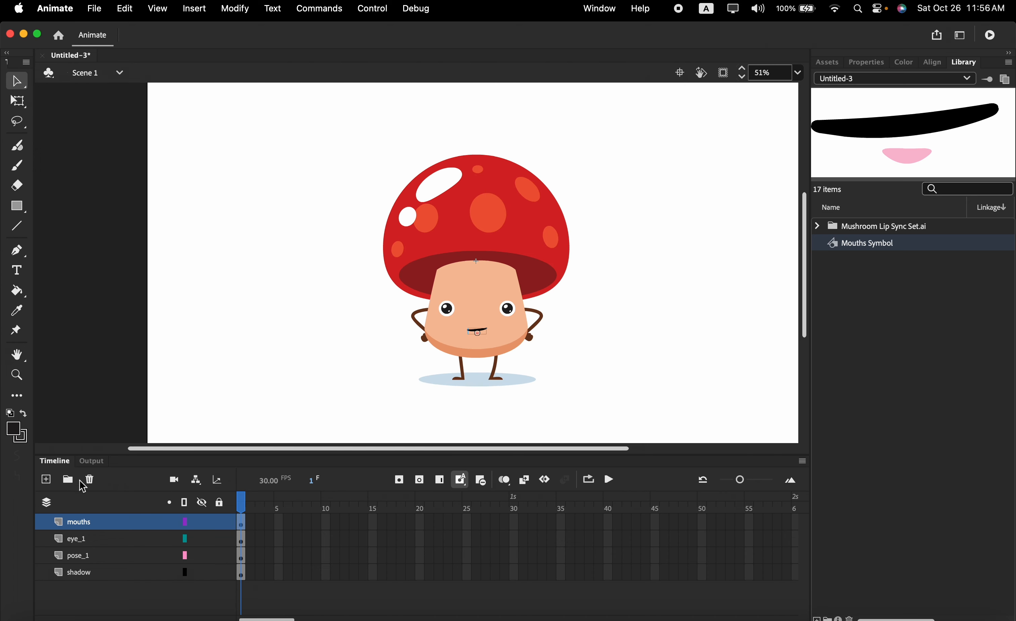
# Add a layer named voice_happy above the mouths layer
pyautogui.click(52, 485)
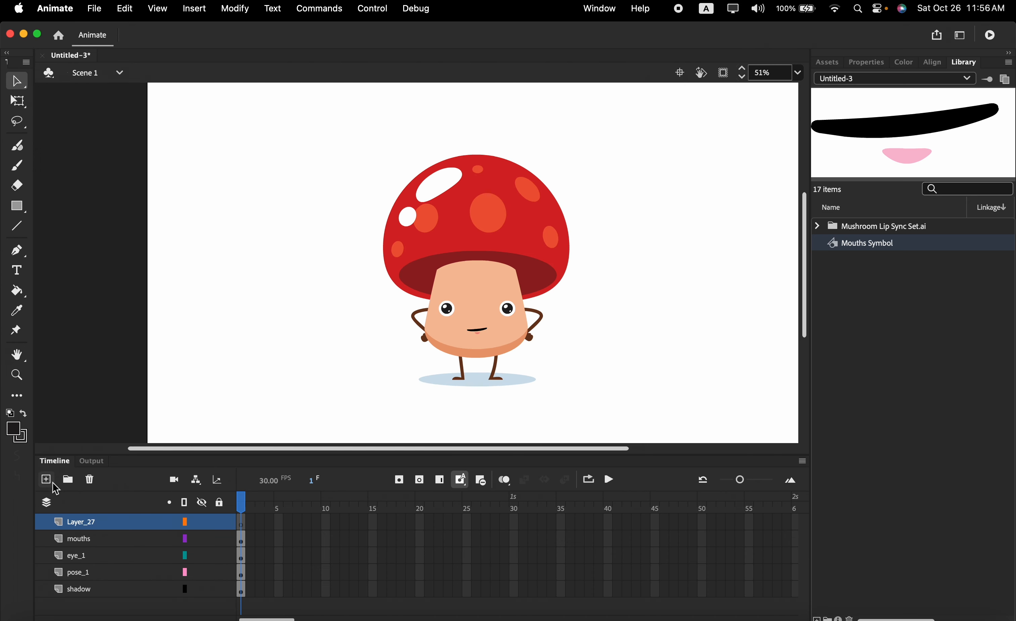
pyautogui.doubleClick(88, 524)
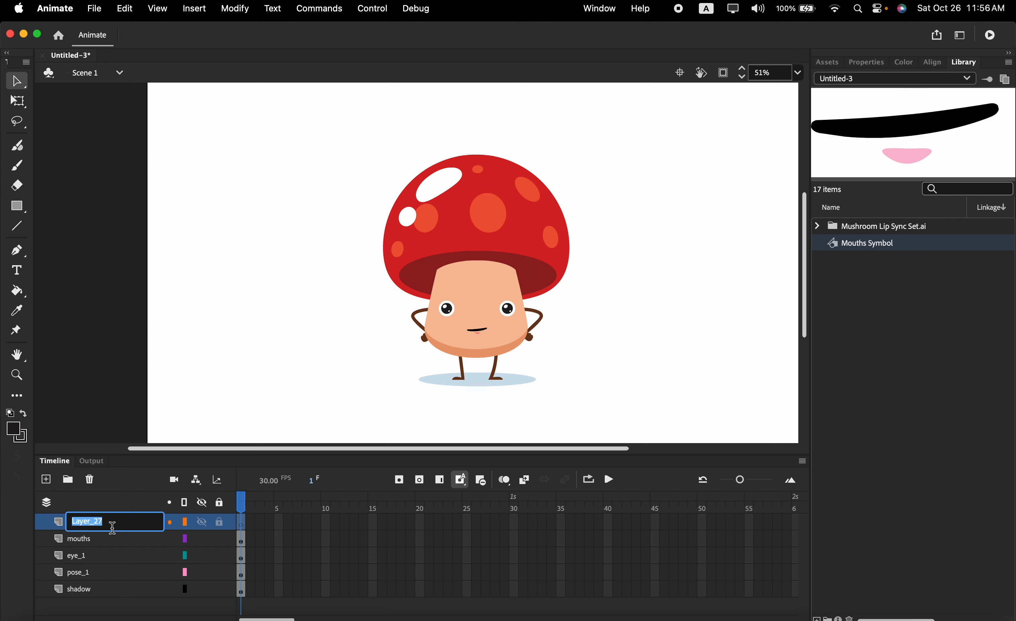
pyautogui.write('voice')
pyautogui.press('Return')
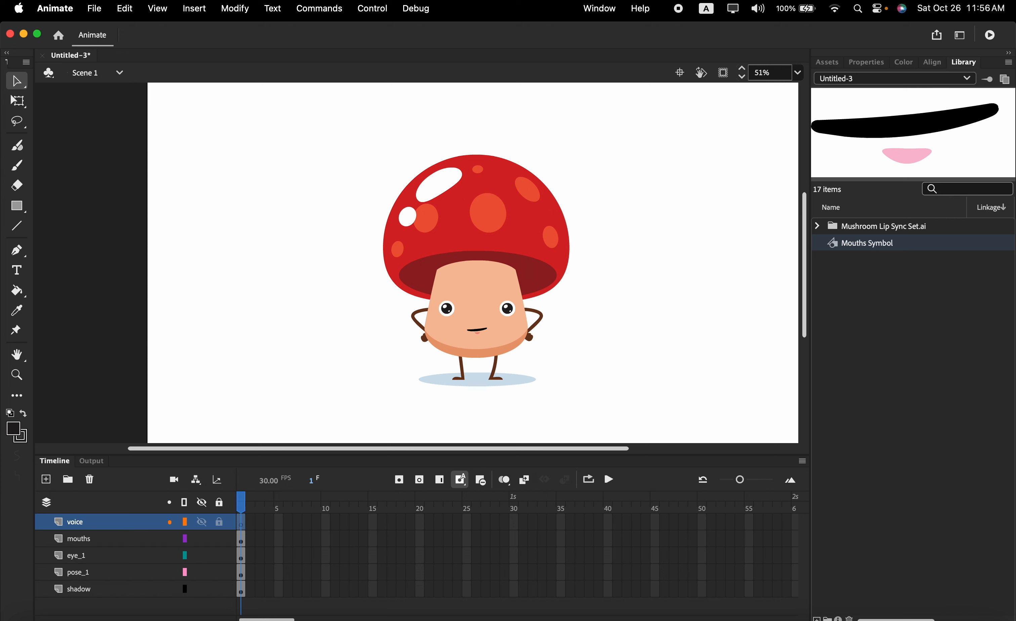
pyautogui.doubleClick(87, 530)
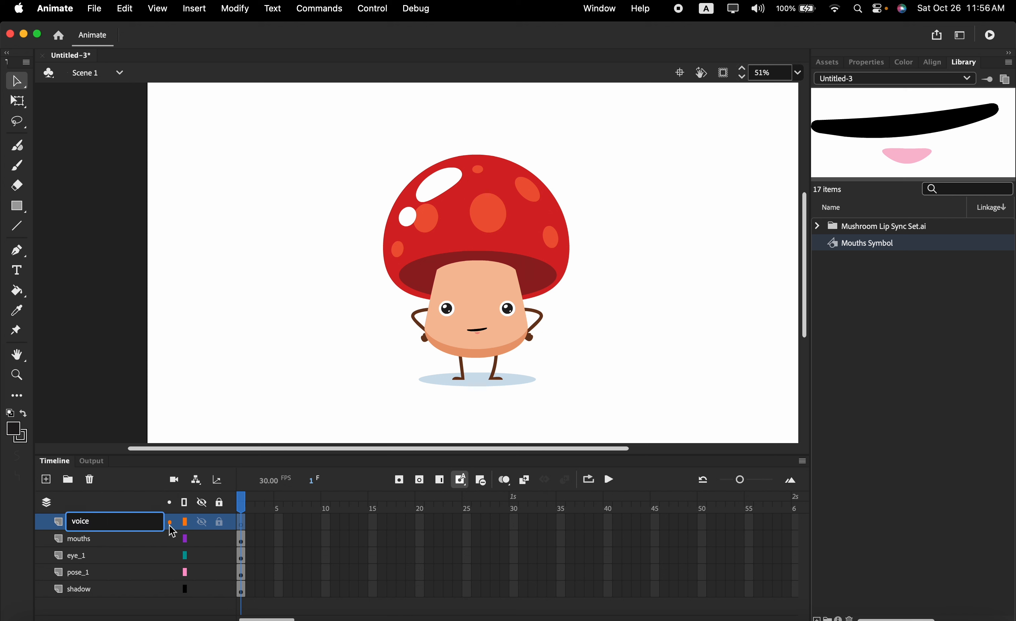
pyautogui.press('Return')
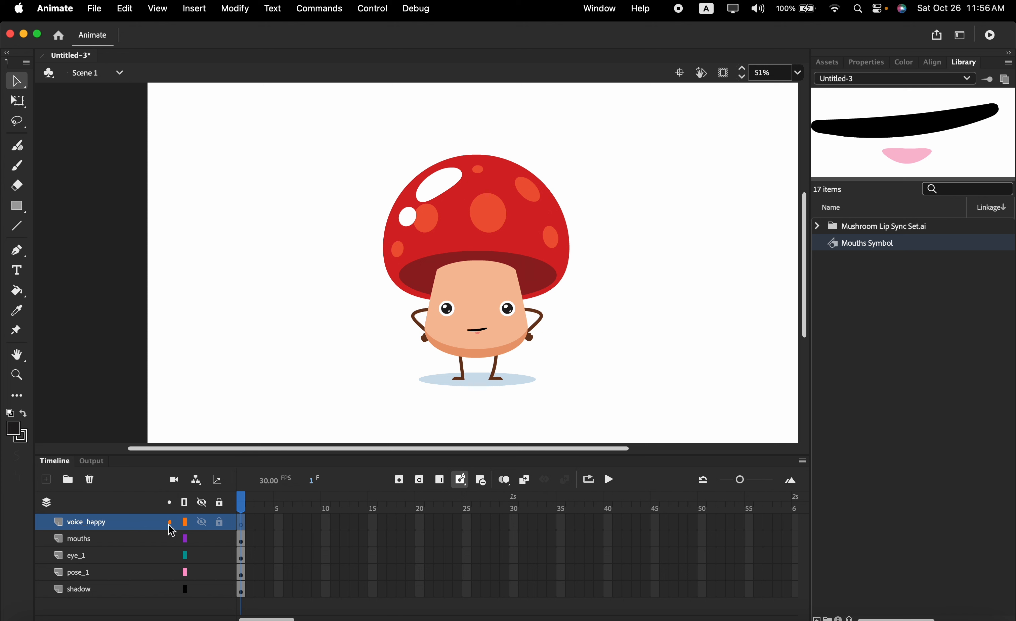
# Add another layer named voice_sad above voice_happy
pyautogui.click(46, 479)
pyautogui.doubleClick(83, 522)
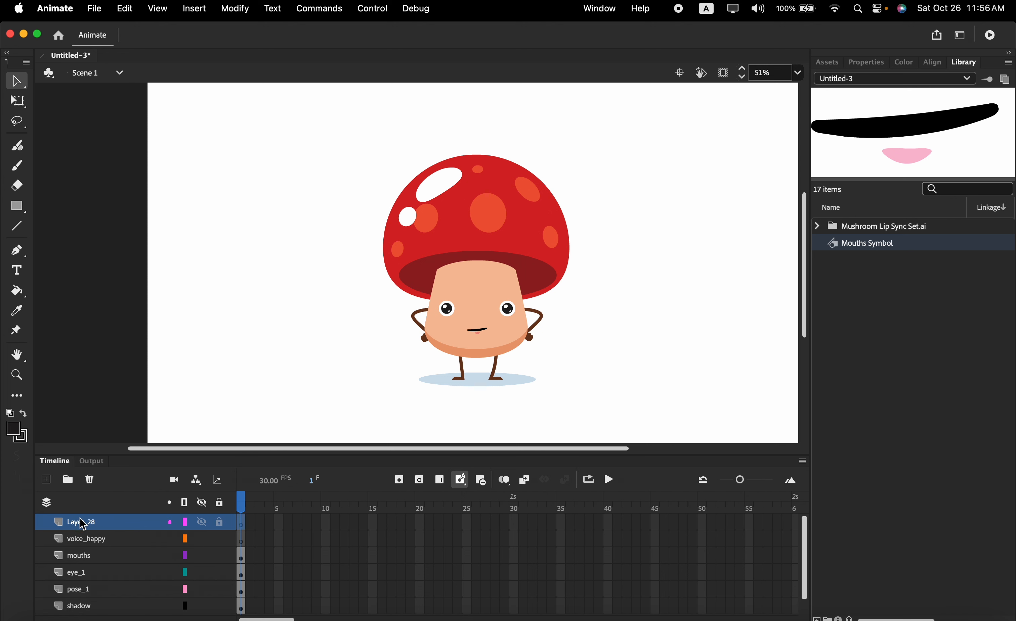
pyautogui.write('voice')
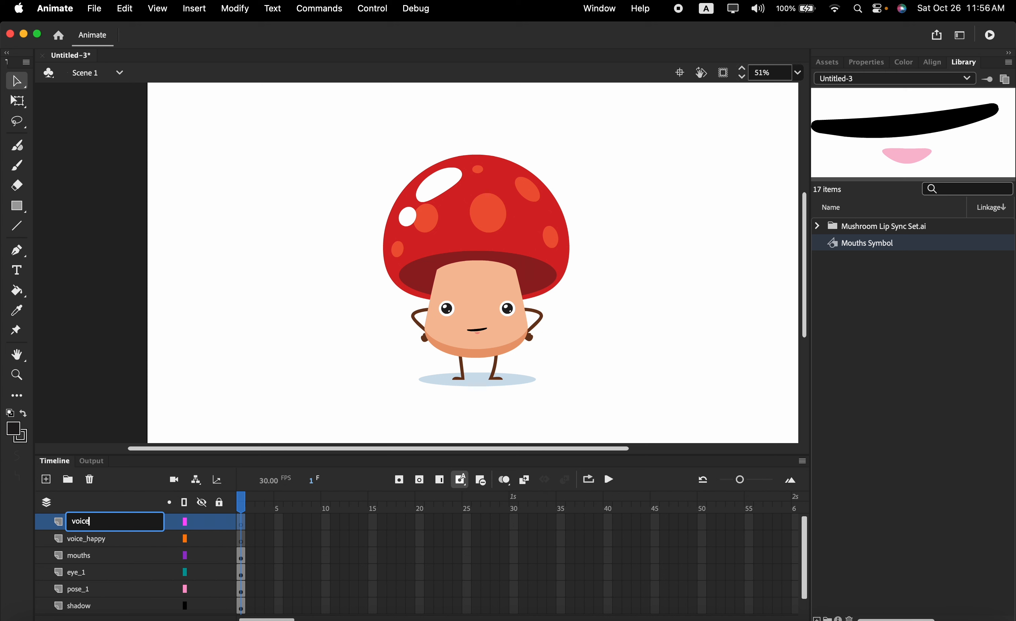
pyautogui.press('Return')
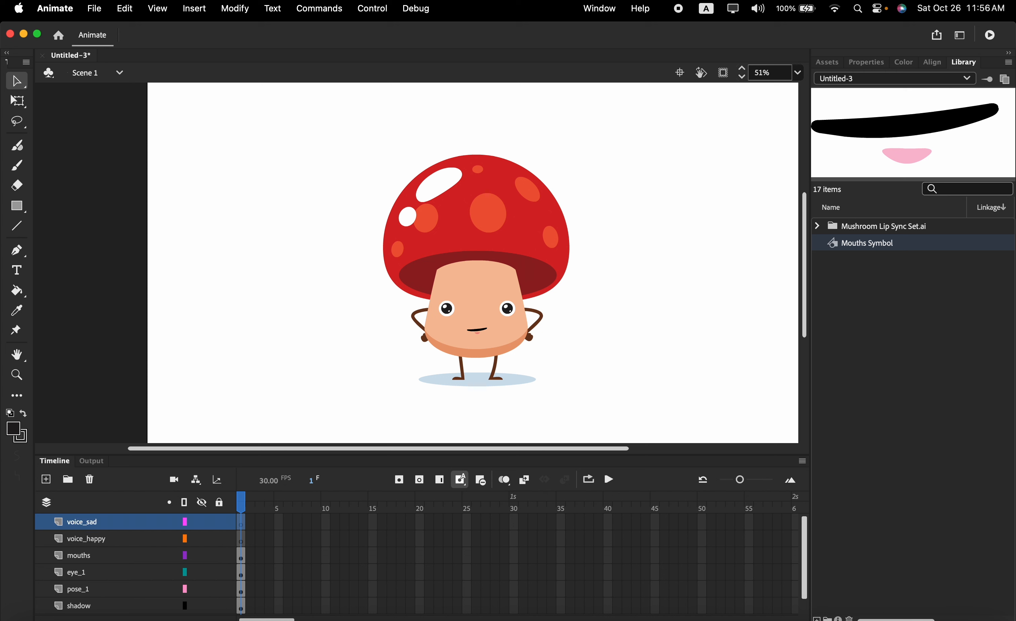
# Extend the voice_happy layer by inserting frames up to frame 560
pyautogui.click(245, 543)
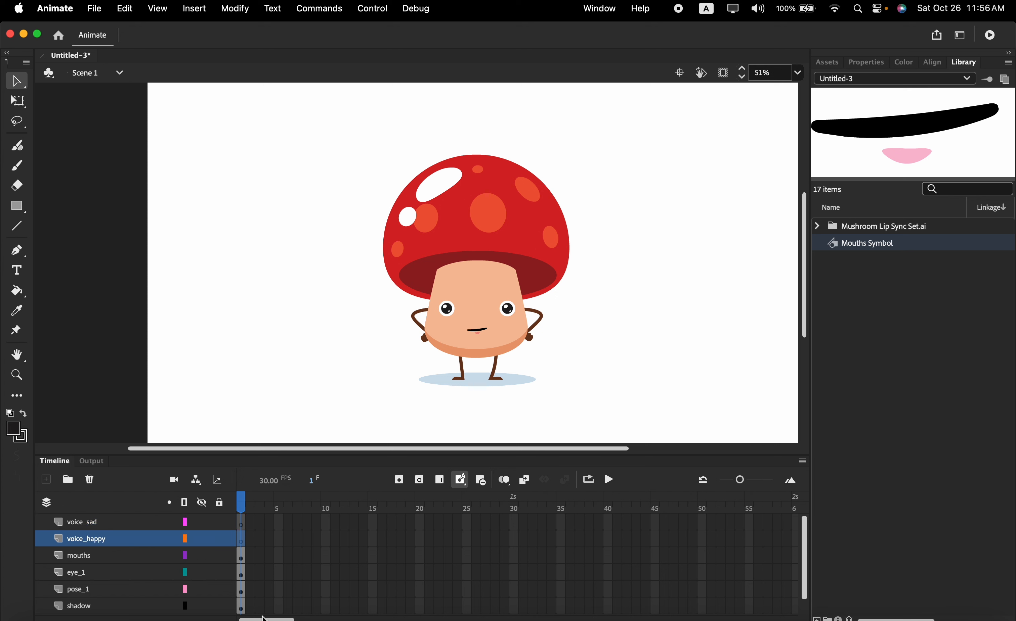
pyautogui.moveTo(267, 619); pyautogui.dragTo(805, 620)
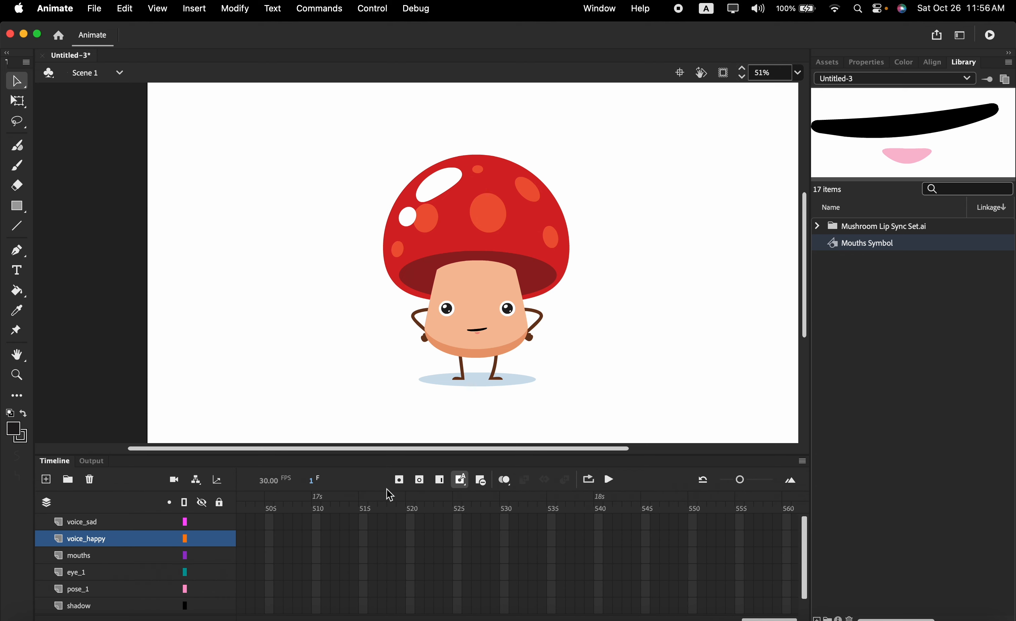
pyautogui.click(313, 481)
pyautogui.press('Return')
pyautogui.click(789, 541)
pyautogui.click(439, 487)
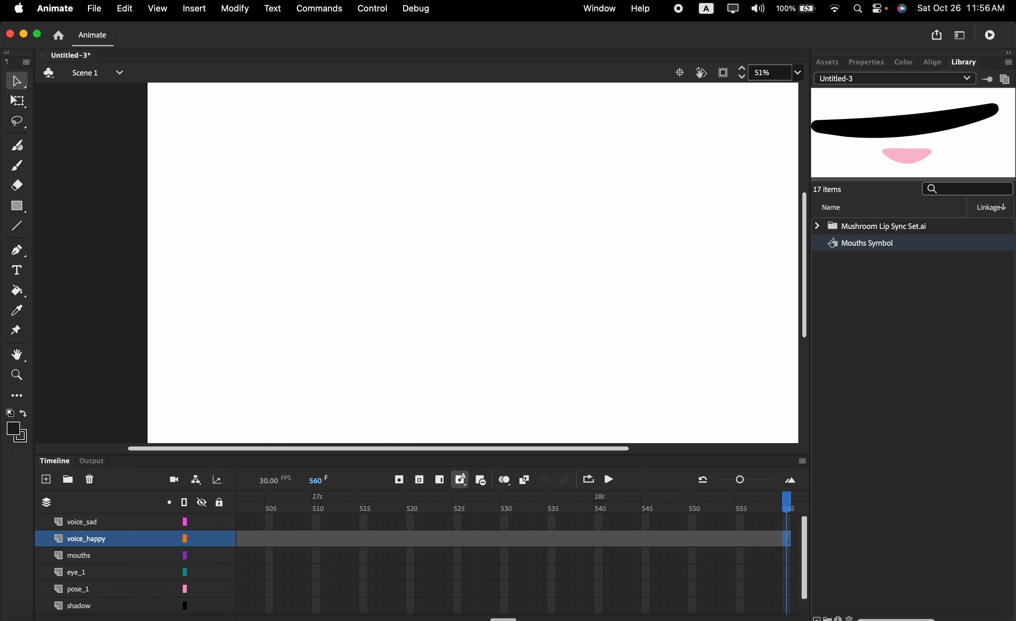
# Extend the voice_happy layer further to frame 1120
pyautogui.hscroll(15, 787, 580)
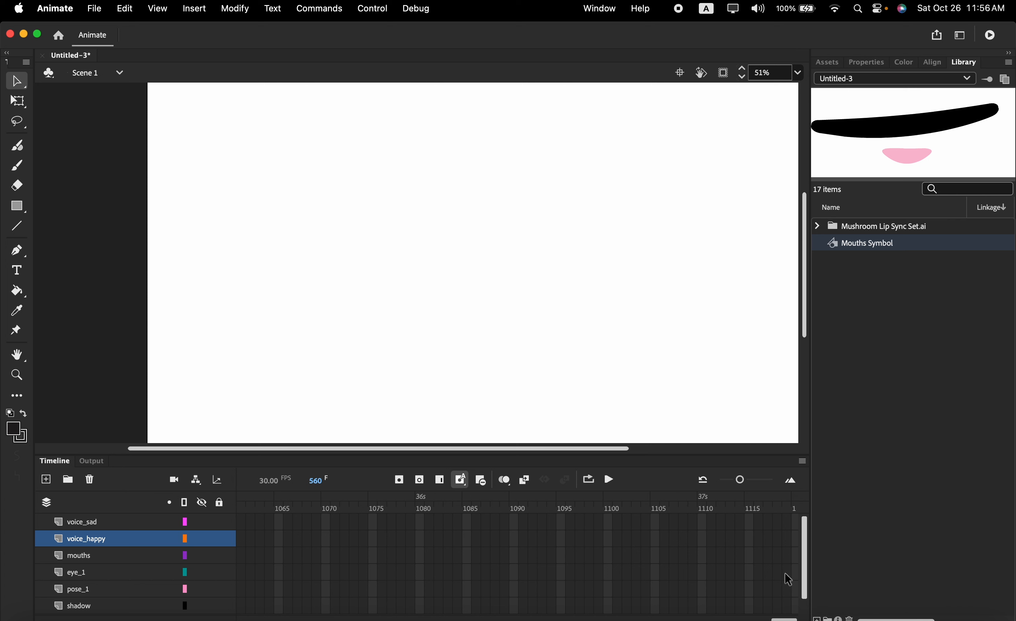
pyautogui.click(797, 541)
pyautogui.rightClick(796, 541)
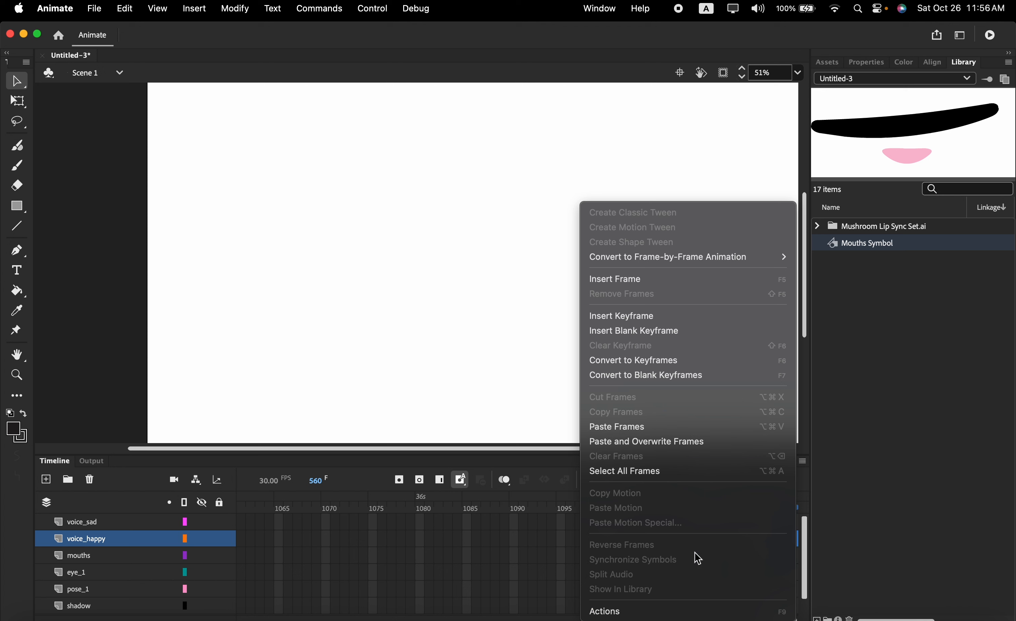
pyautogui.click(443, 481)
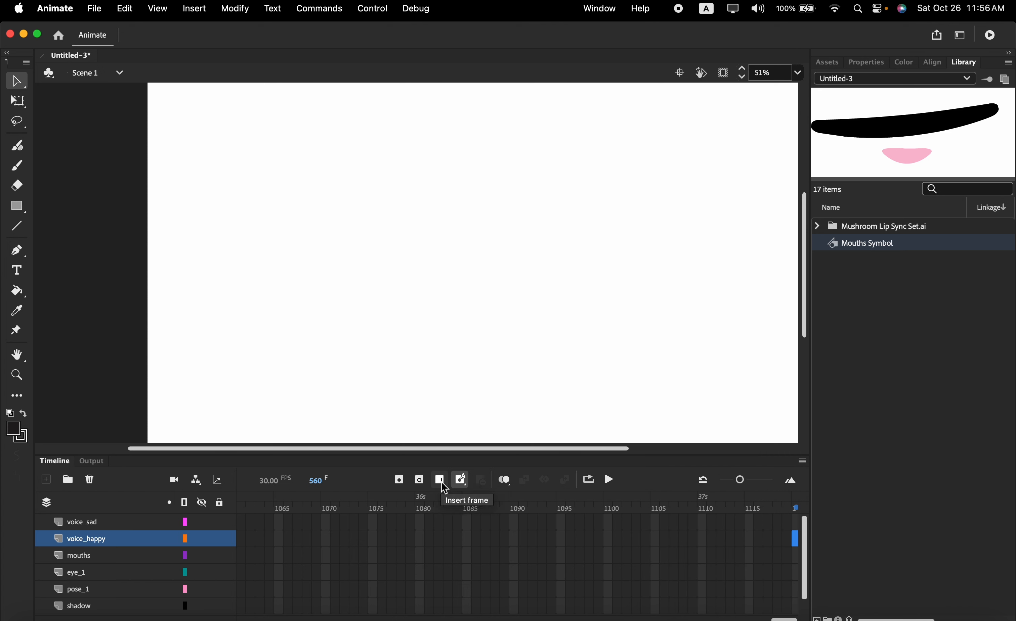
pyautogui.click(443, 485)
# Lengthen the voice_happy layer so it ends at frame 1235
pyautogui.moveTo(603, 620); pyautogui.dragTo(643, 620)
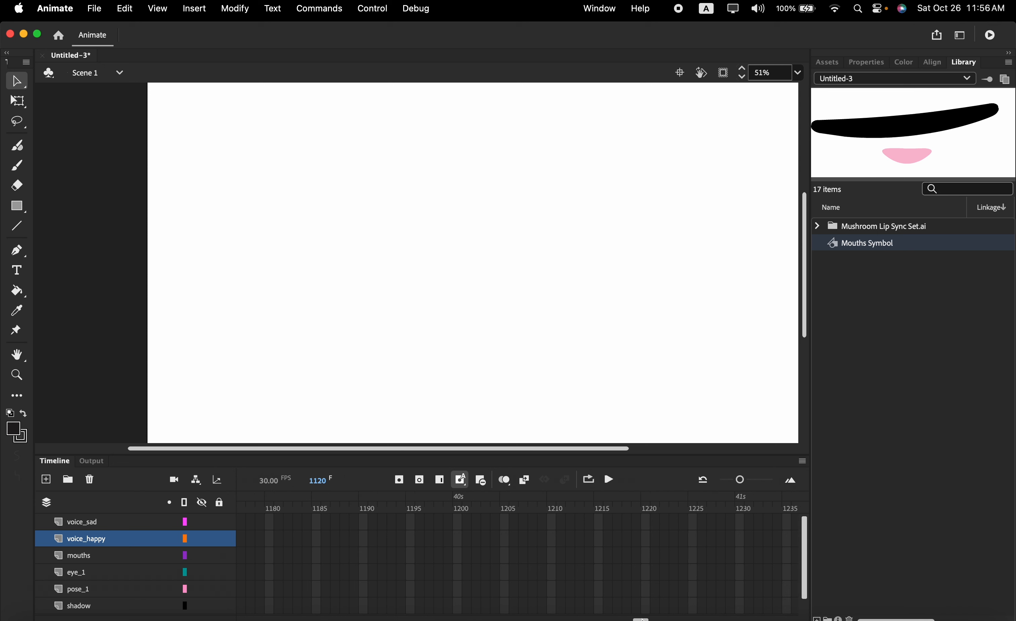
pyautogui.click(787, 538)
pyautogui.click(441, 482)
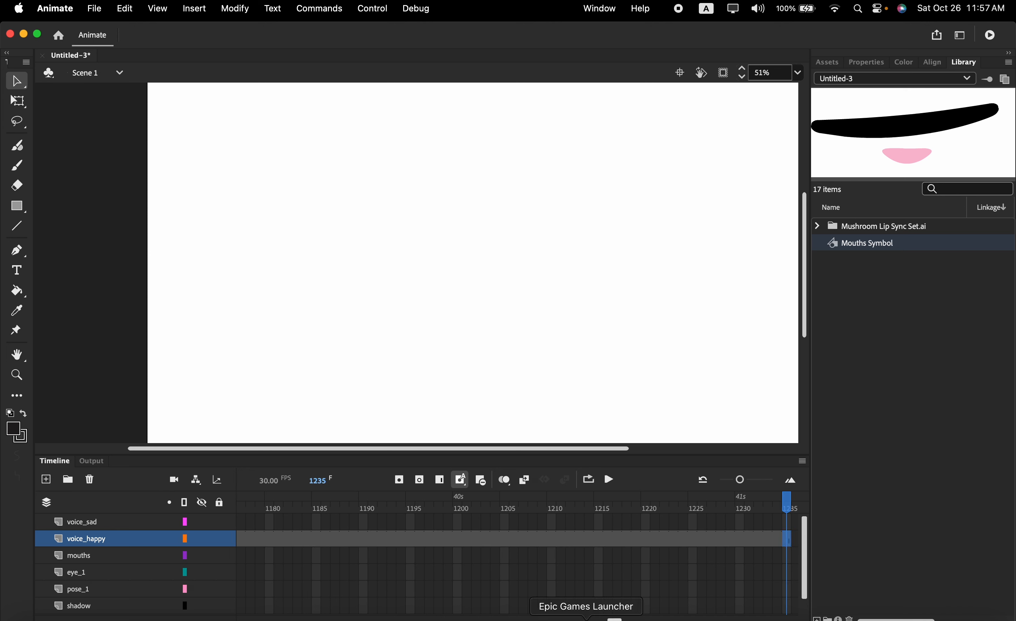
# Bring mush_voice_happy.wav from the voice folder in Finder onto the voice_happy layer, starting at frame 1
pyautogui.moveTo(614, 620); pyautogui.dragTo(246, 620)
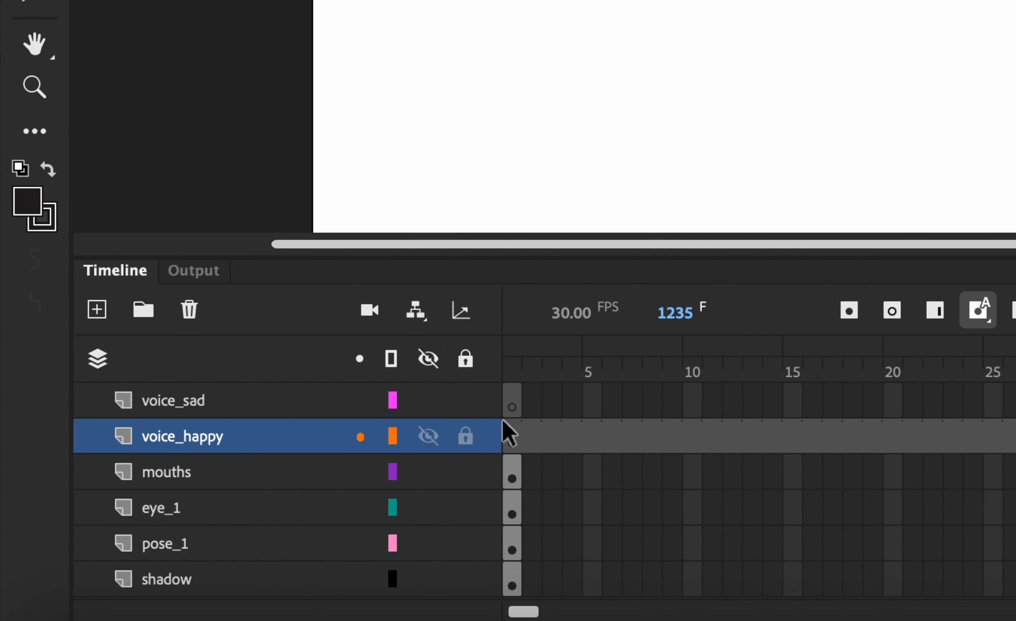
pyautogui.click(505, 438)
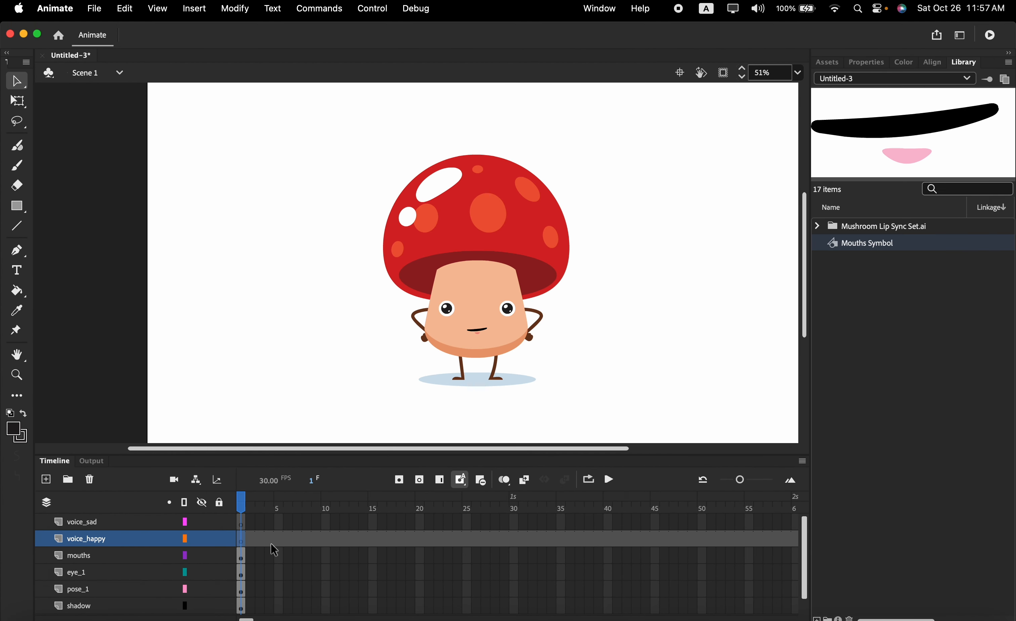
pyautogui.press('super+Tab')
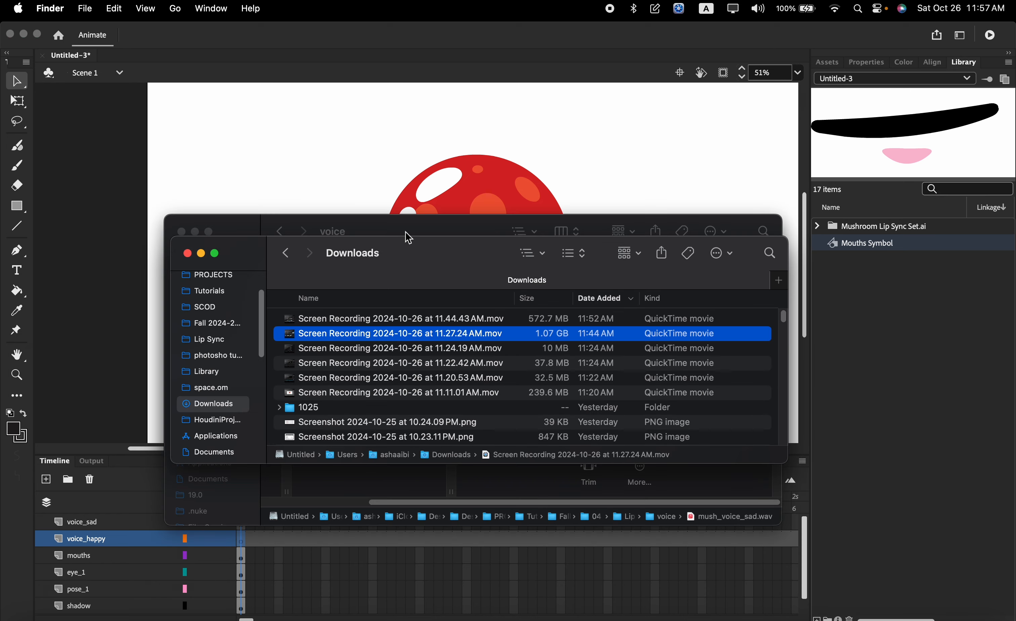
pyautogui.click(404, 232)
pyautogui.press('super+Tab')
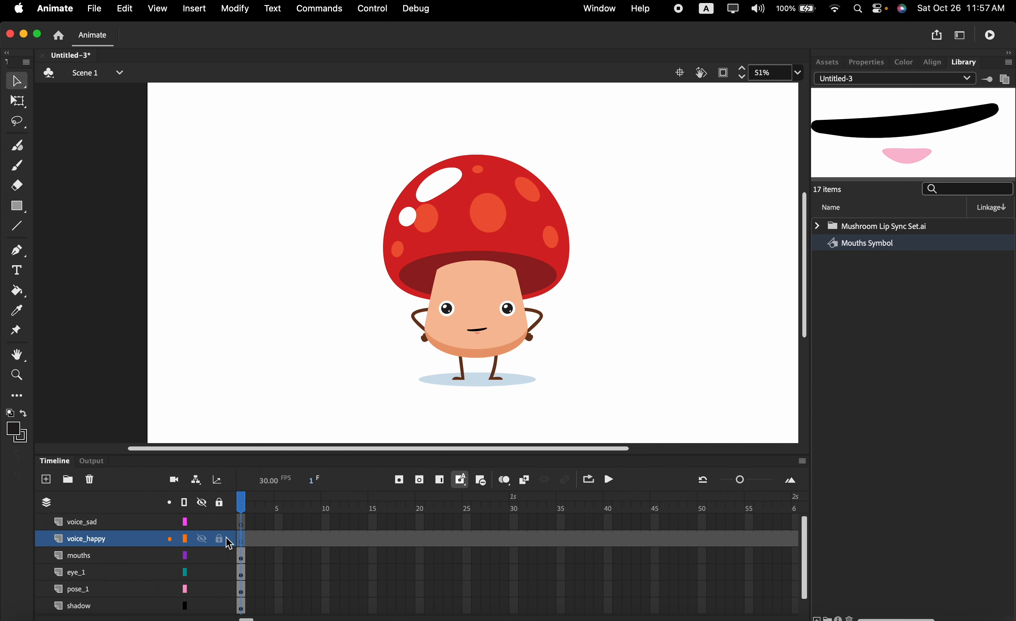
pyautogui.press('super+Tab')
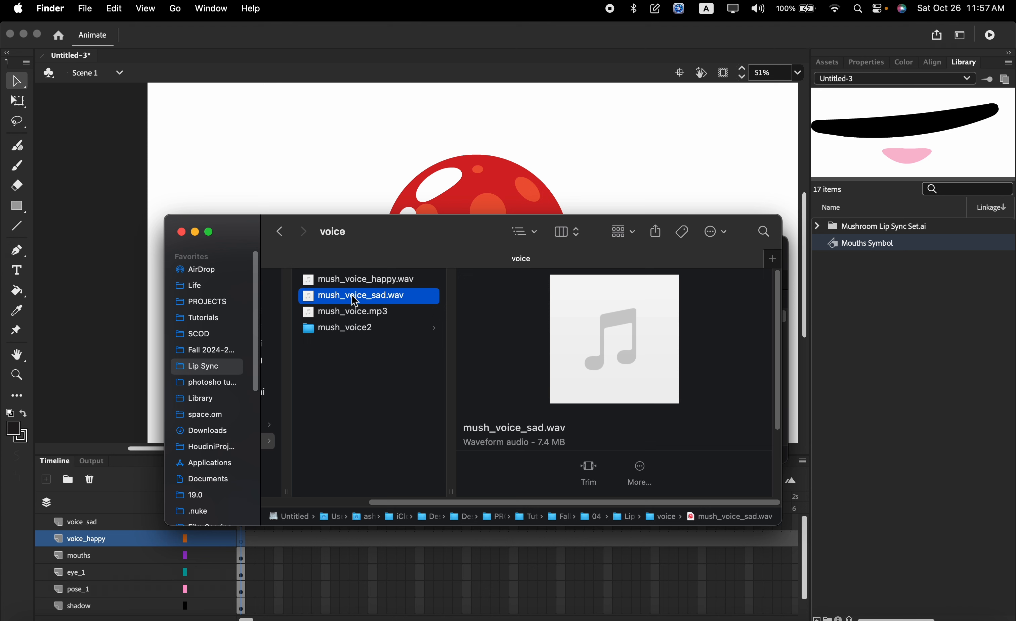
pyautogui.click(344, 281)
pyautogui.moveTo(336, 287); pyautogui.dragTo(503, 181)
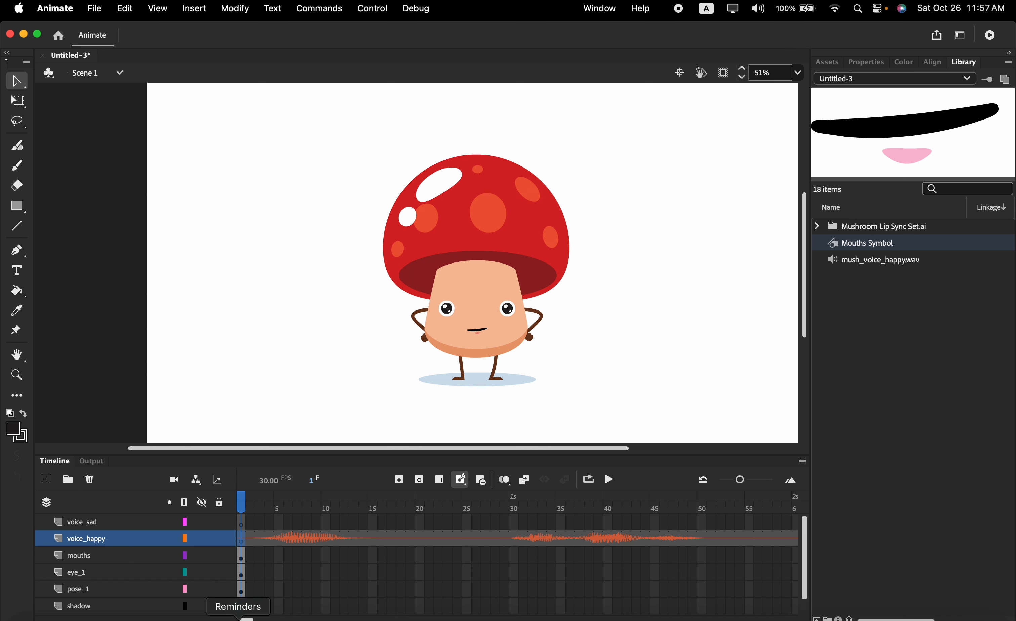
# Extend the voice_sad, mouths, eye_1, pose_1 and shadow layers to frame 1235, matching the end of voice_happy
pyautogui.moveTo(246, 620); pyautogui.dragTo(620, 620)
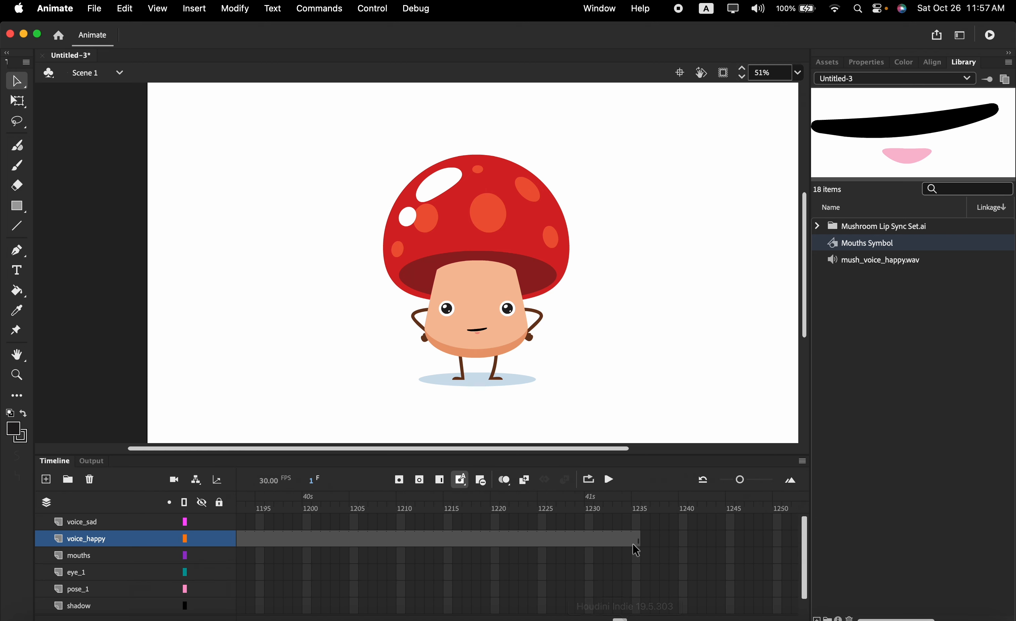
pyautogui.click(639, 530)
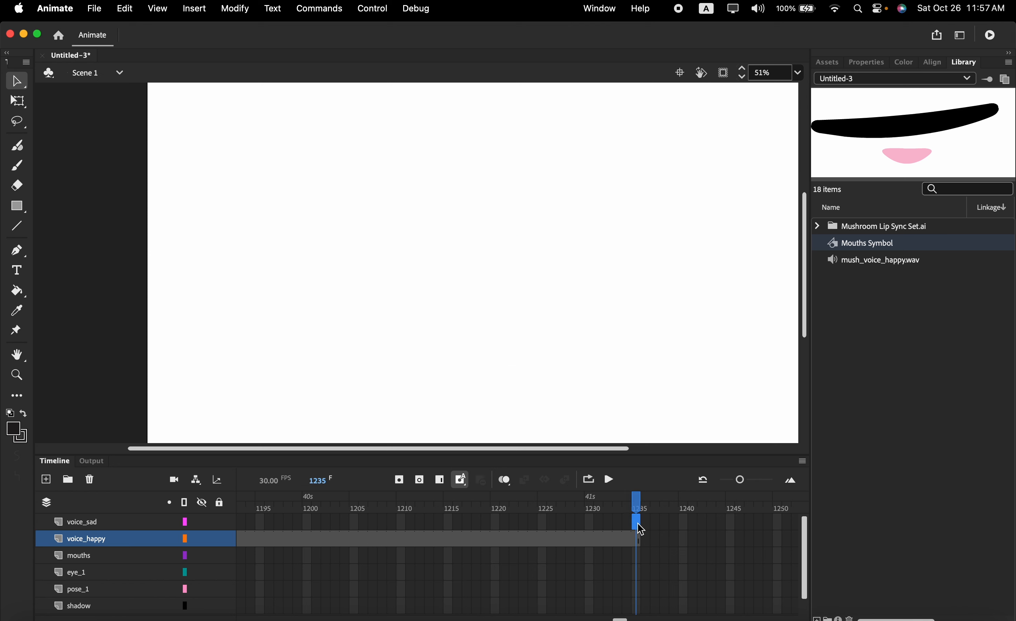
pyautogui.rightClick(642, 526)
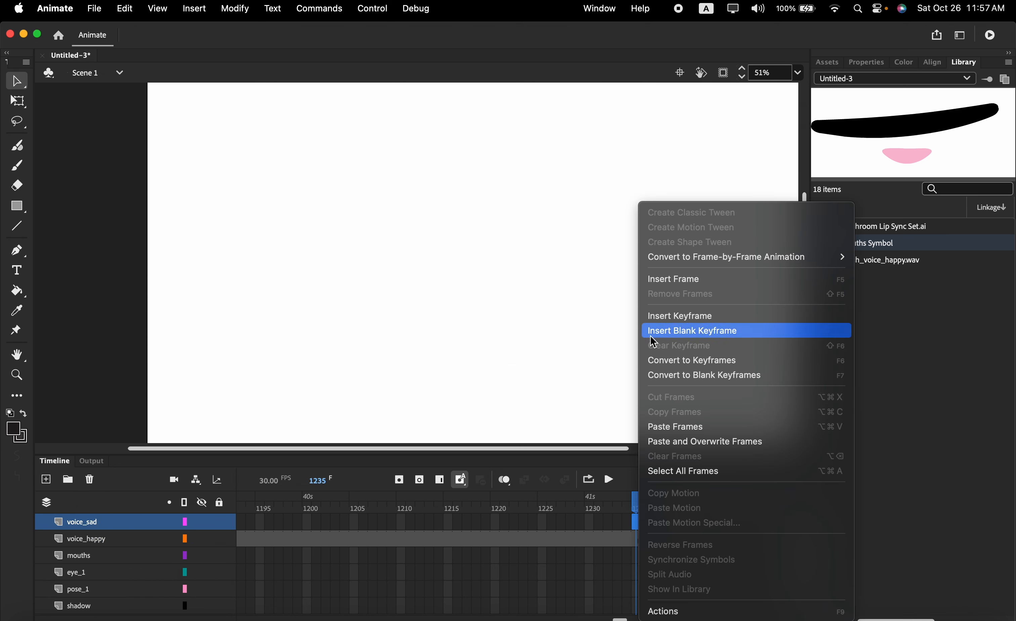
pyautogui.click(437, 483)
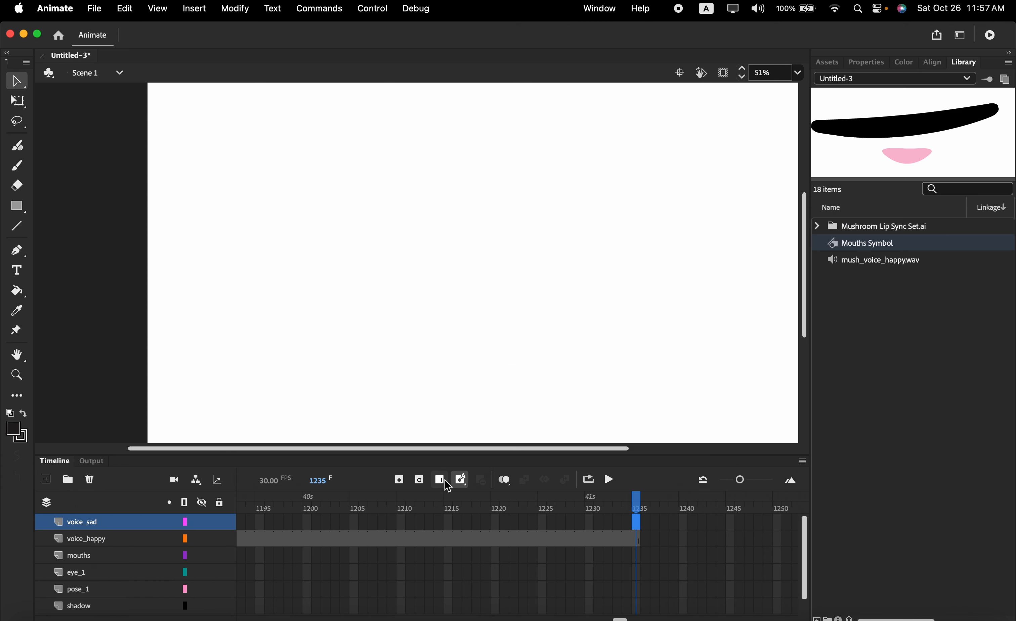
pyautogui.click(445, 479)
pyautogui.moveTo(636, 557); pyautogui.dragTo(640, 610)
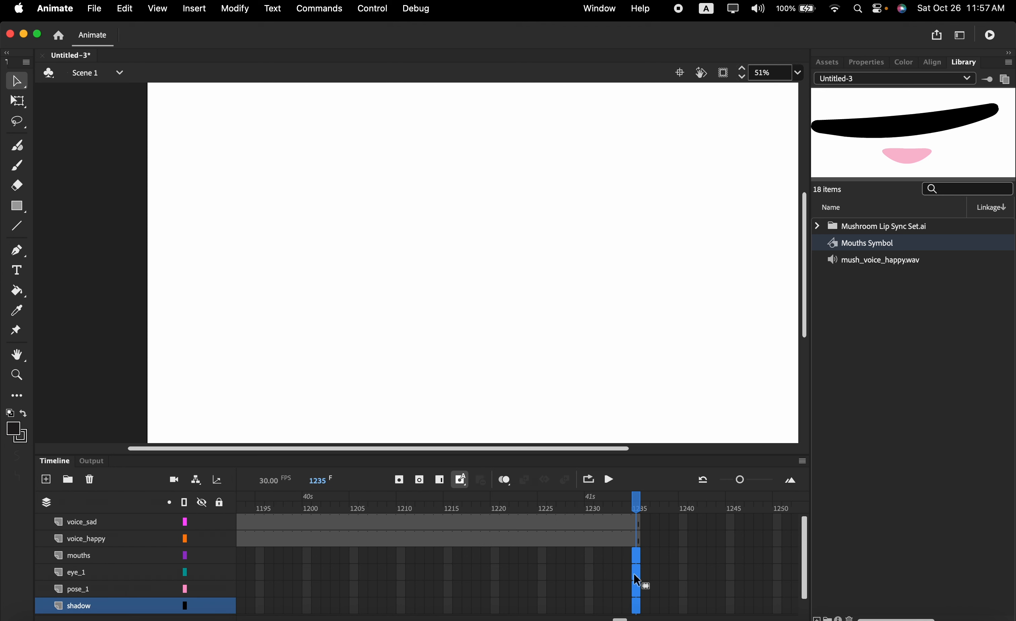
pyautogui.click(443, 485)
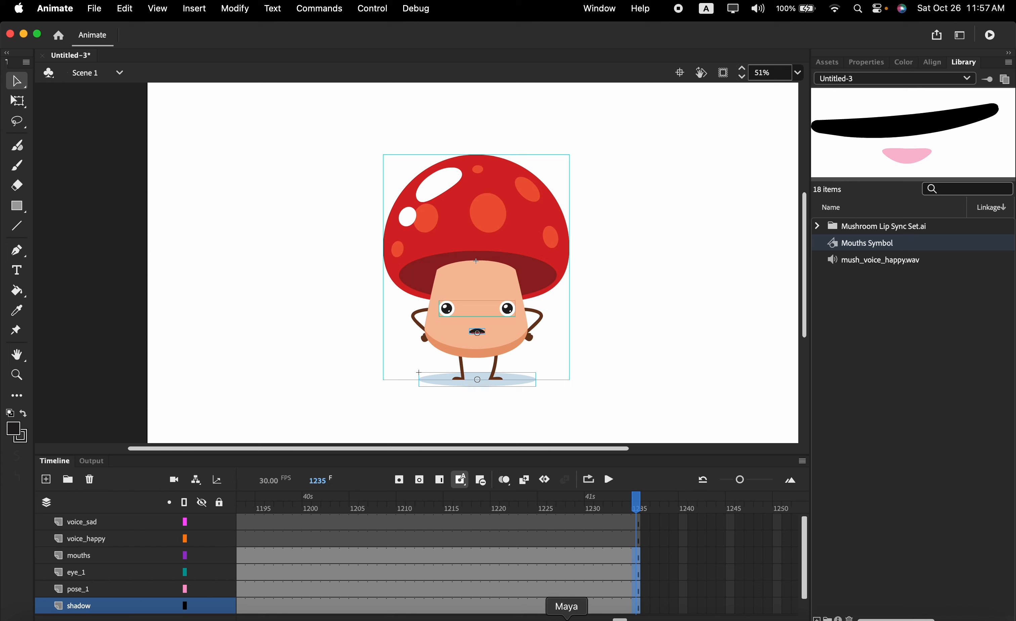
# Bring mush_voice_sad.wav from Finder onto the voice_sad layer, starting at frame 1
pyautogui.moveTo(620, 620); pyautogui.dragTo(195, 606)
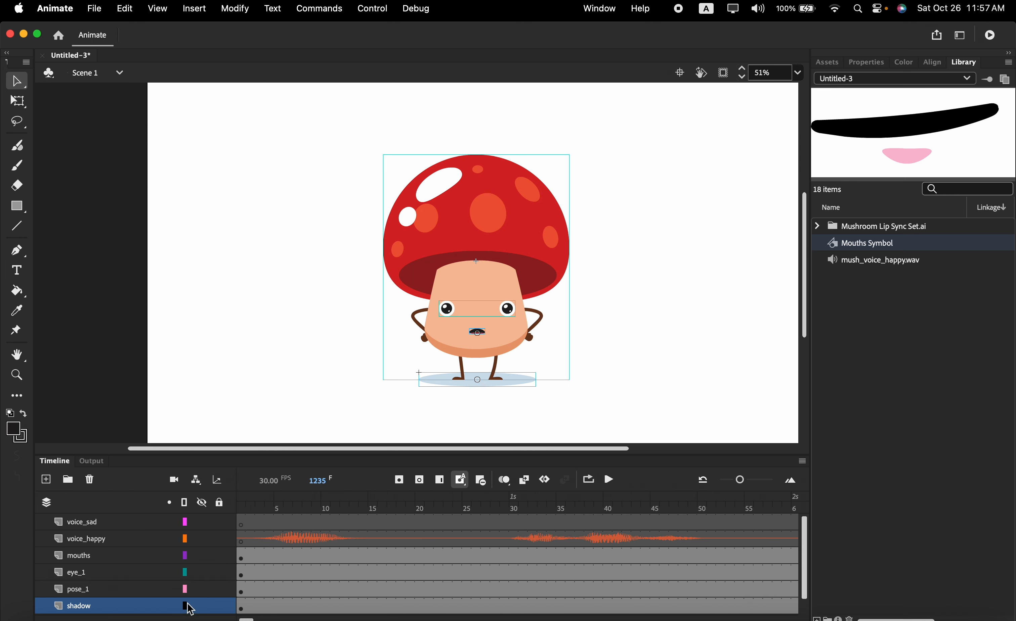
pyautogui.click(241, 526)
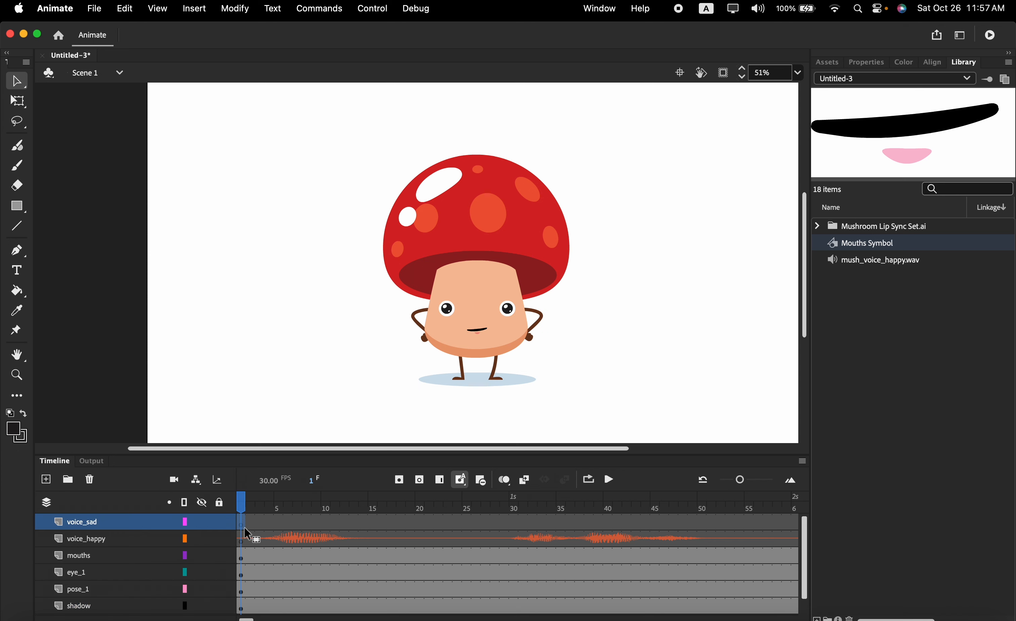
pyautogui.press('super+Tab')
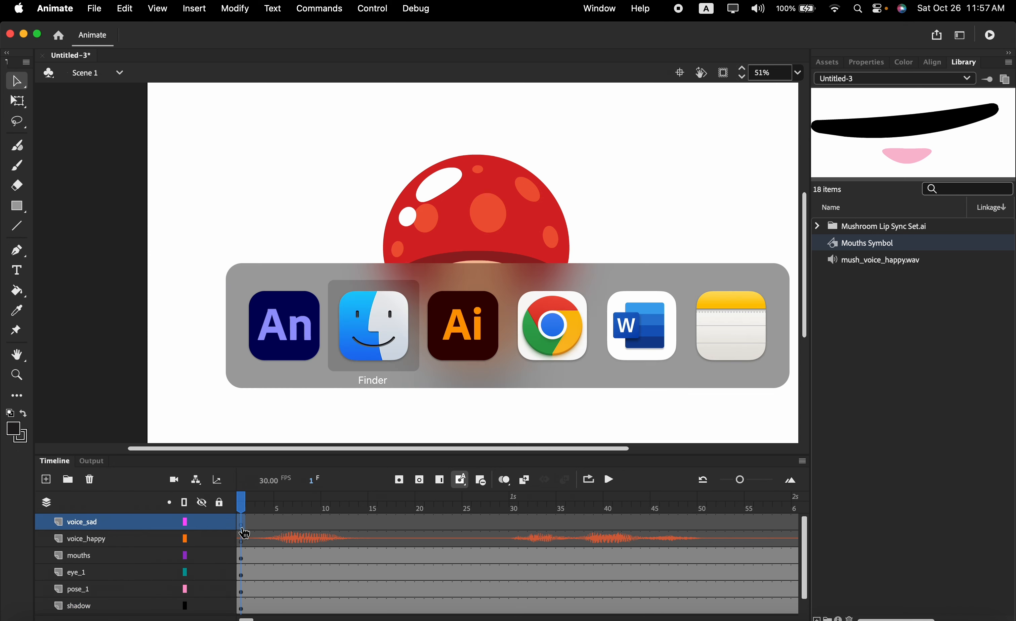
pyautogui.moveTo(356, 304); pyautogui.dragTo(456, 303)
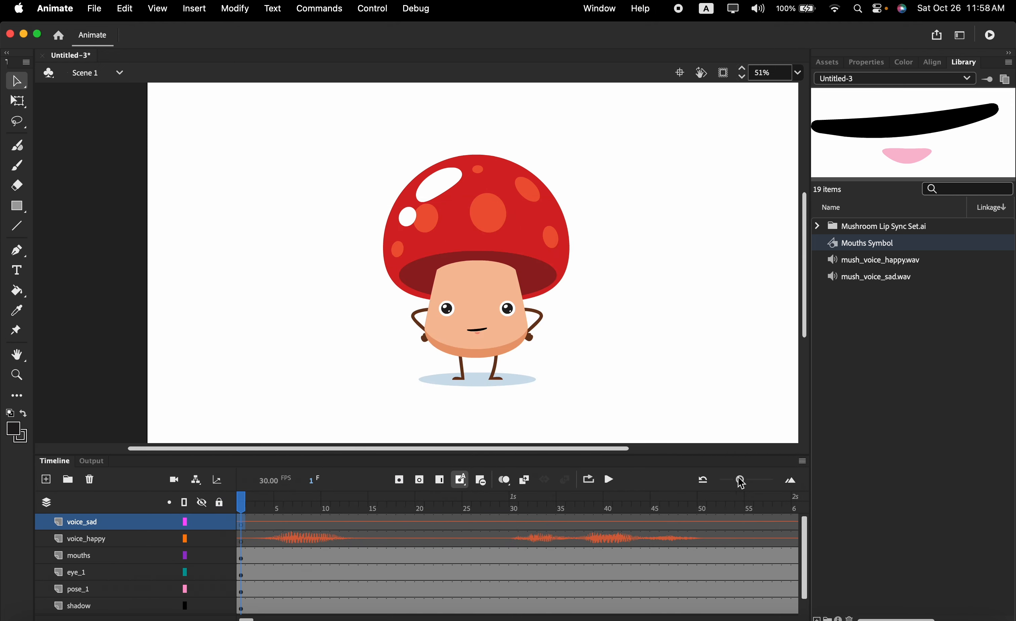
# Rename the mouths layer as mouths_happy
pyautogui.moveTo(740, 480); pyautogui.dragTo(725, 488)
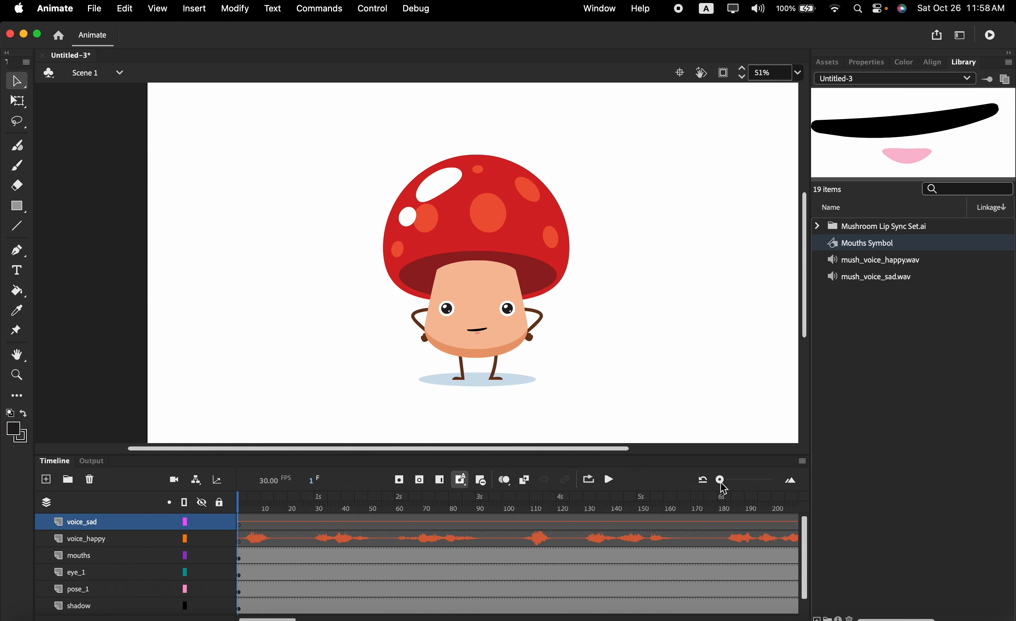
pyautogui.moveTo(275, 620)
pyautogui.mouseDown()
pyautogui.moveTo(396, 620)
pyautogui.moveTo(277, 620)
pyautogui.mouseUp()
pyautogui.click(104, 561)
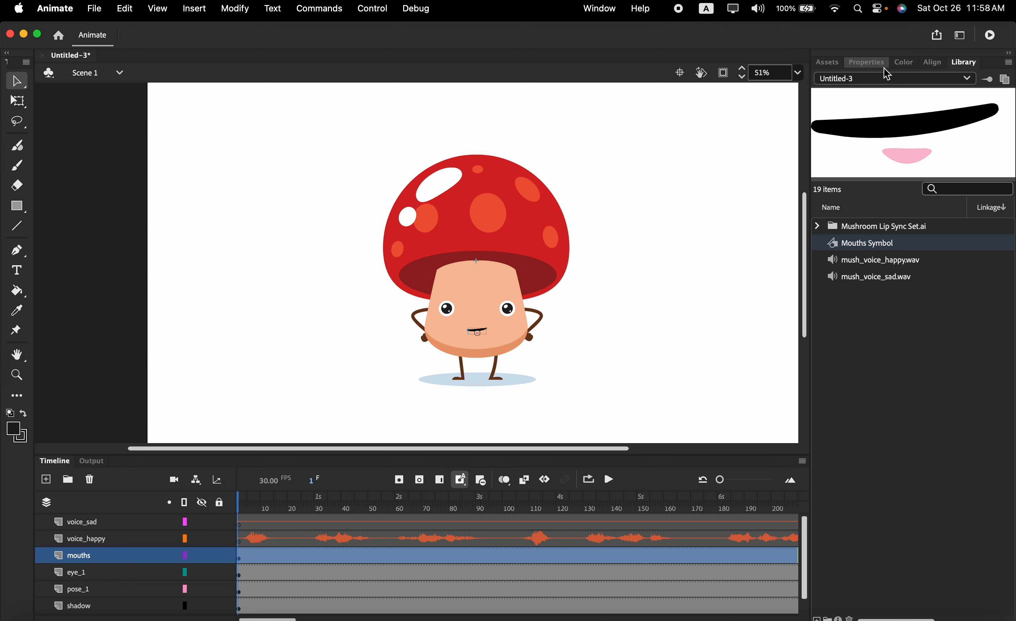
pyautogui.doubleClick(87, 557)
pyautogui.click(109, 558)
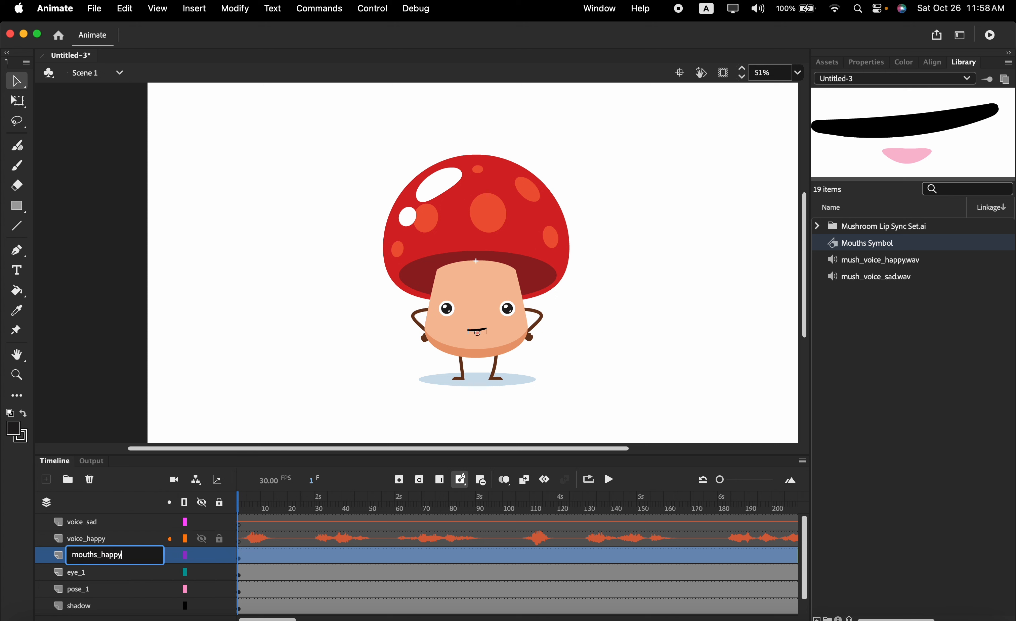
pyautogui.press('Return')
# Duplicate the mouths_happy layer, name the copy mouths_sad, and place it between the voice_sad and voice_happy layers
pyautogui.rightClick(102, 555)
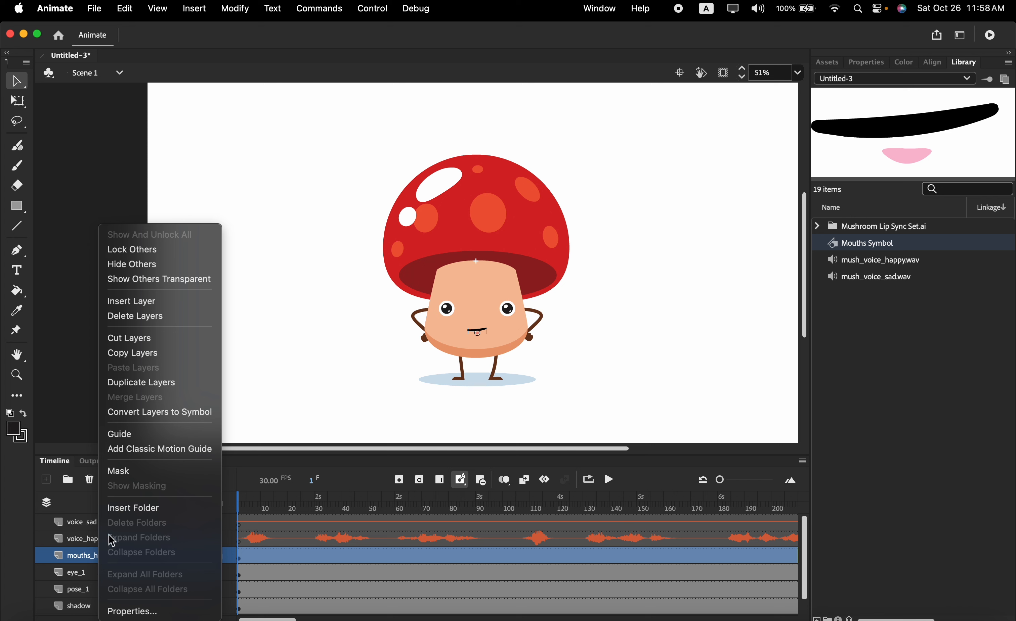
pyautogui.click(174, 387)
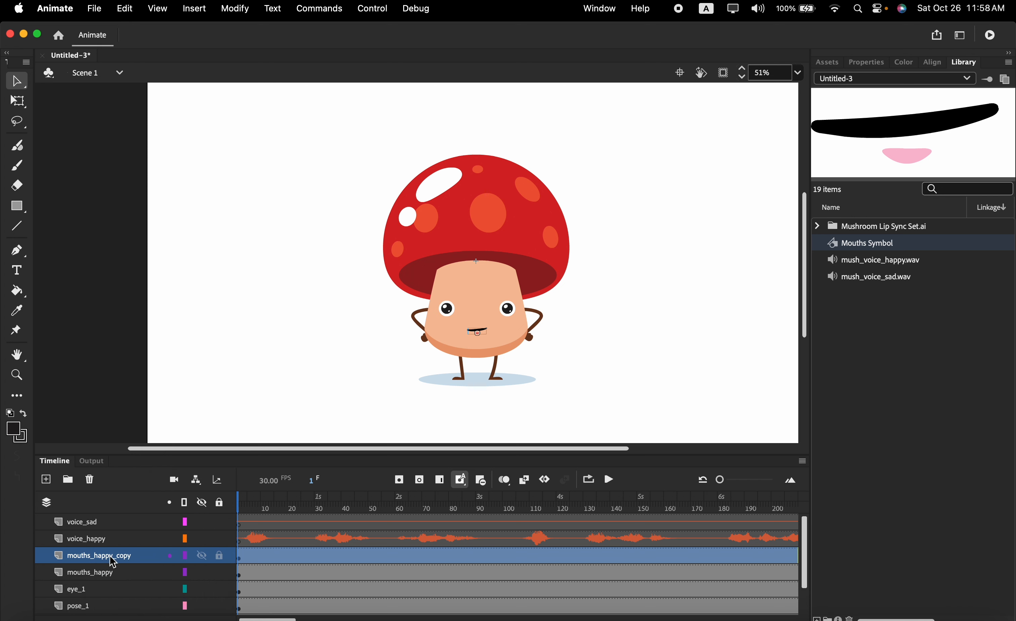
pyautogui.doubleClick(110, 556)
pyautogui.click(103, 557)
pyautogui.moveTo(103, 557); pyautogui.dragTo(209, 553)
pyautogui.write('sad')
pyautogui.press('Return')
pyautogui.moveTo(69, 565); pyautogui.dragTo(72, 541)
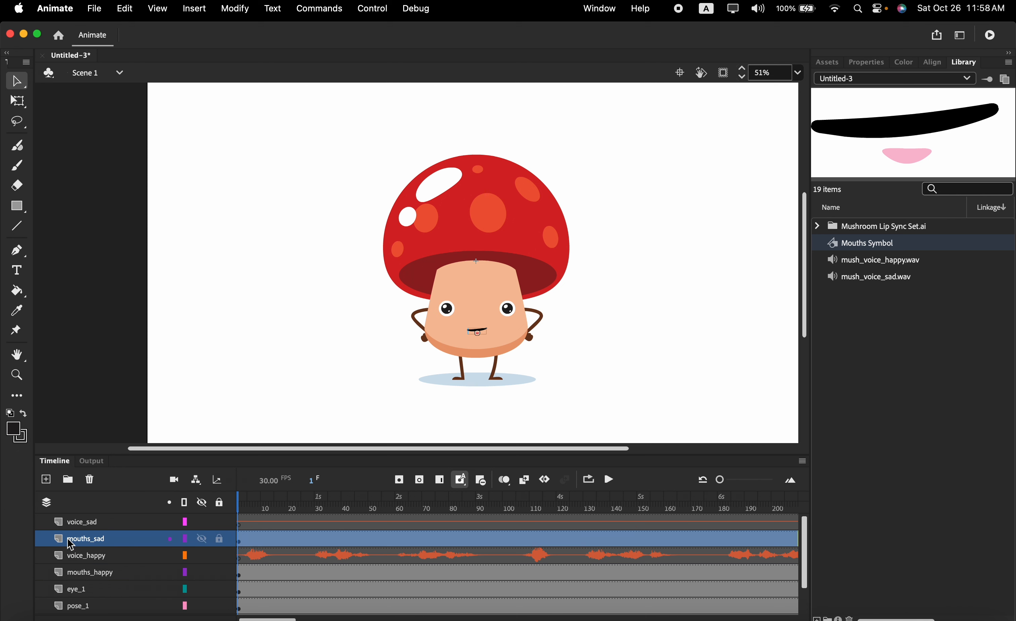
pyautogui.click(87, 578)
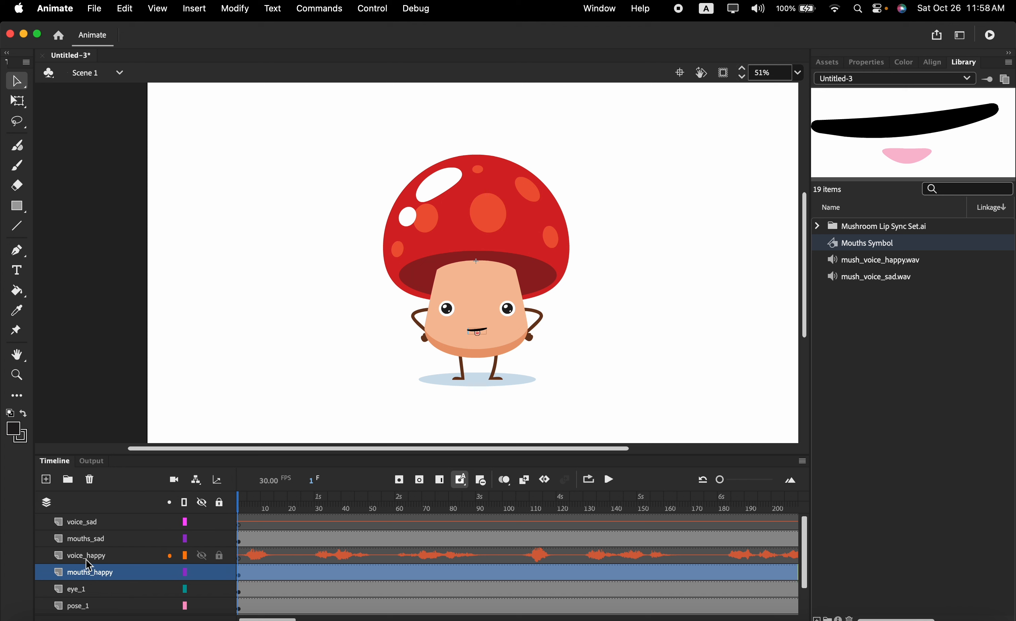
pyautogui.click(87, 559)
pyautogui.click(87, 542)
pyautogui.click(112, 527)
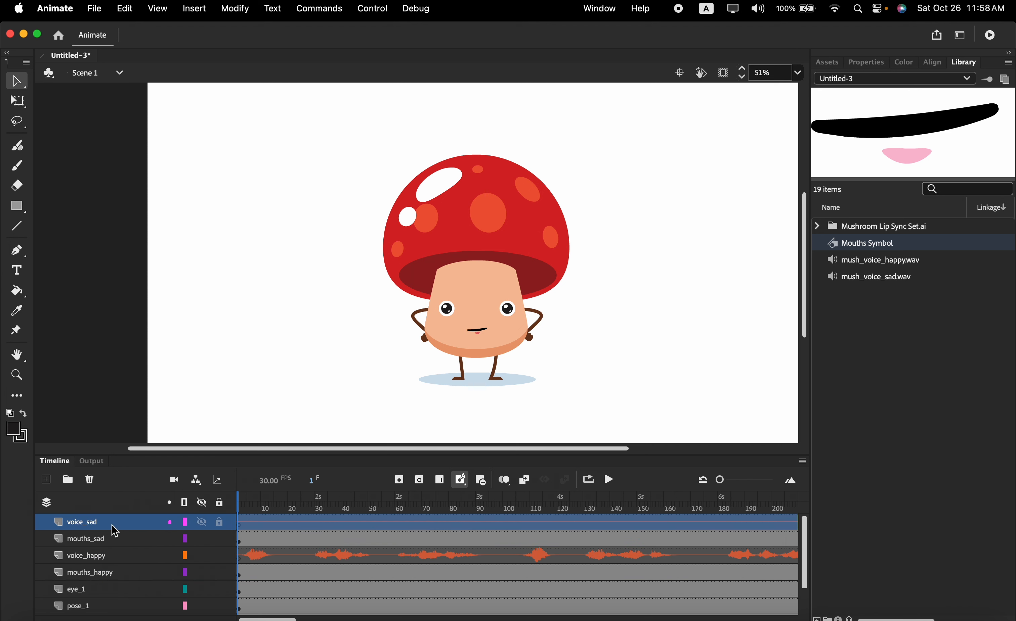
# Set the mouths_happy symbol instance to single-frame looping and open its lip-sync setup
pyautogui.click(113, 578)
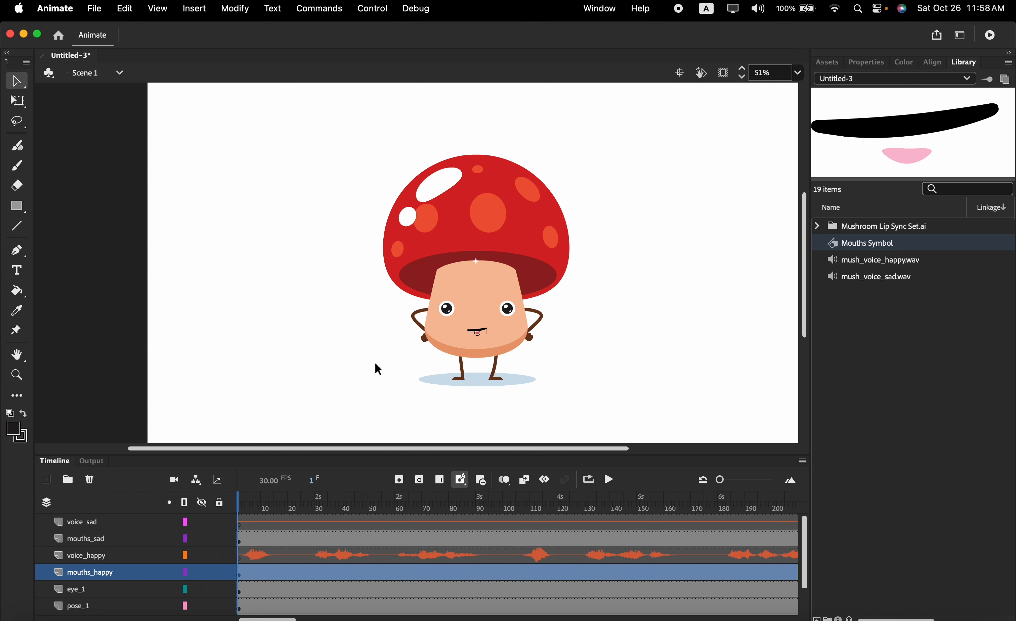
pyautogui.click(877, 64)
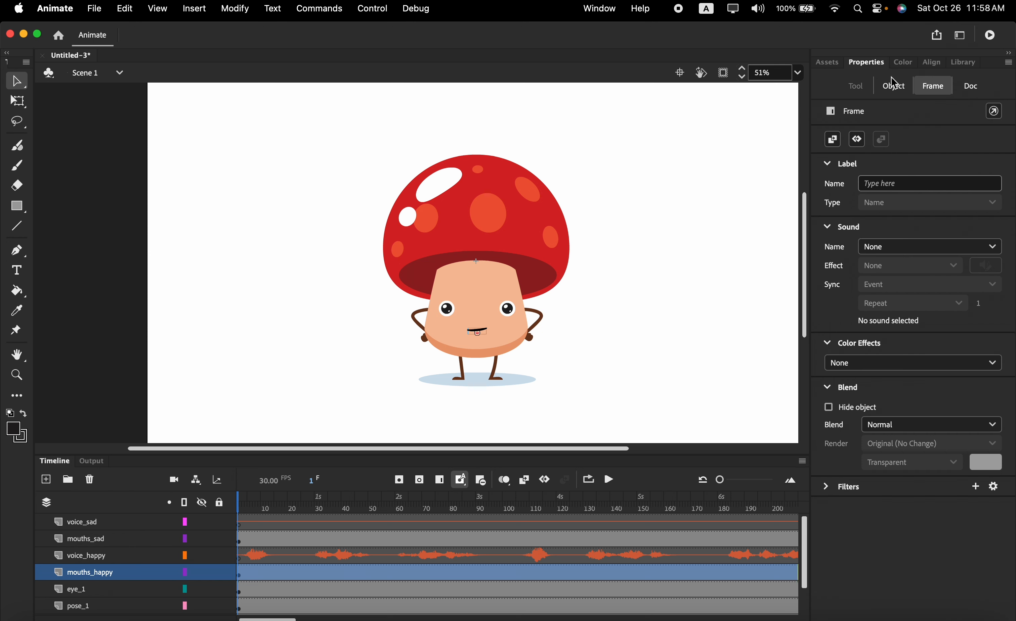
pyautogui.click(891, 92)
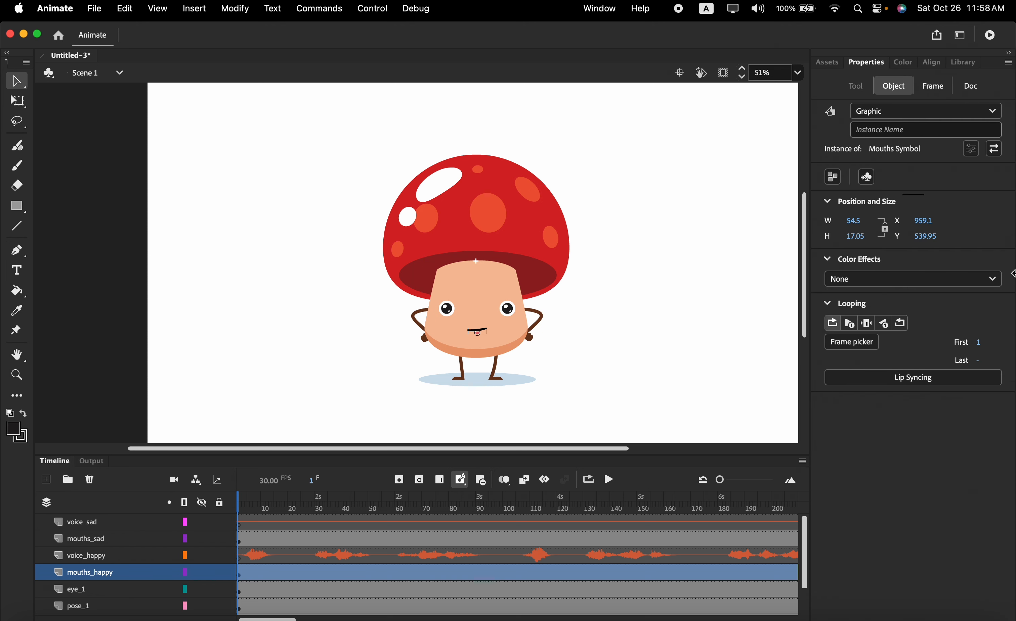
pyautogui.click(867, 325)
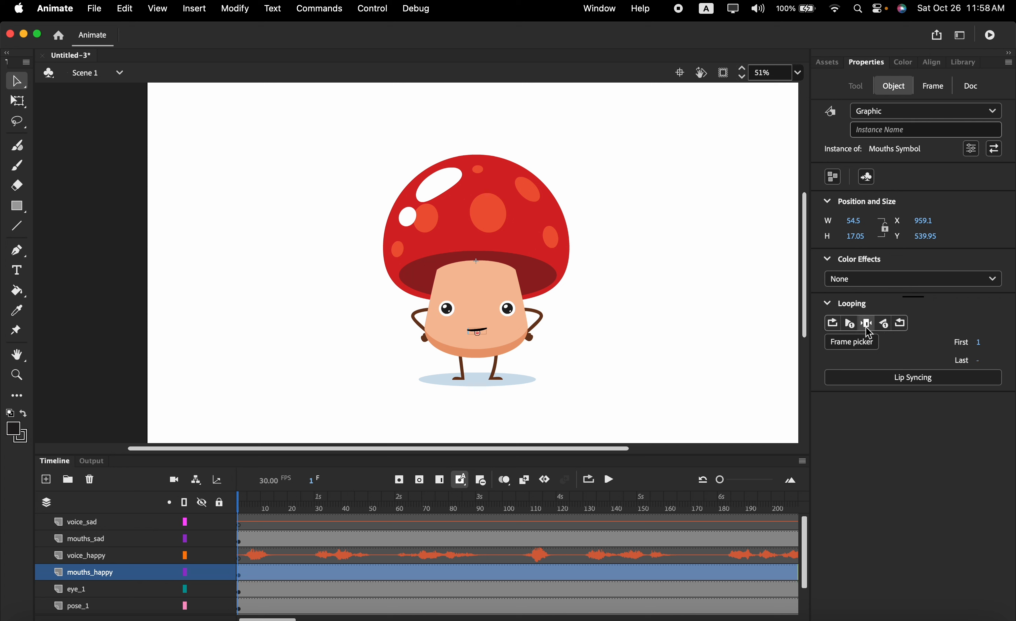
pyautogui.click(913, 381)
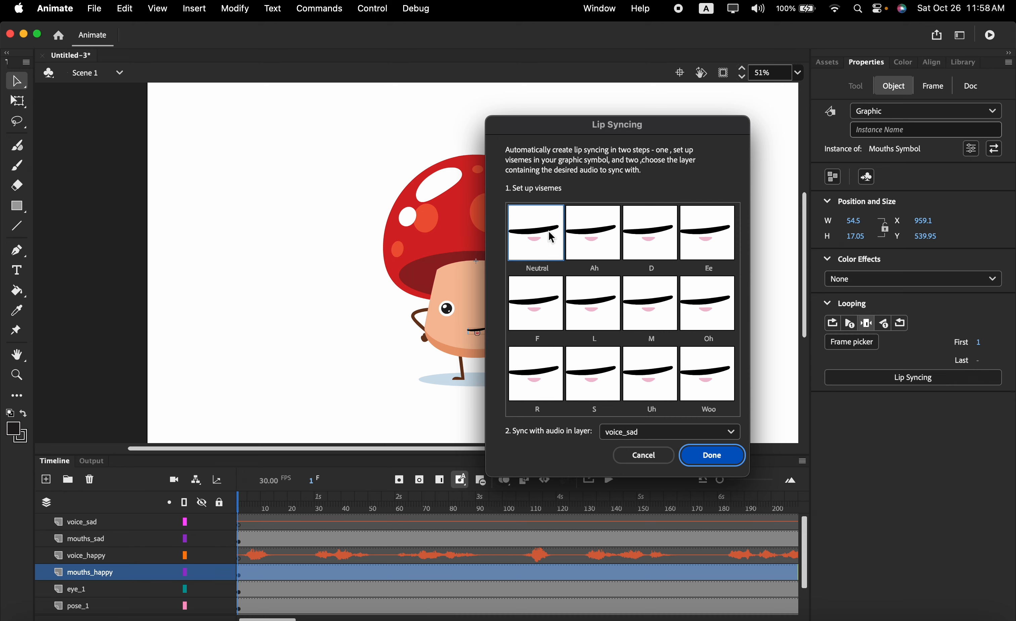
# Keep the Neutral viseme on mouth frame 1 and assign frame 13 to the Ah viseme
pyautogui.click(551, 238)
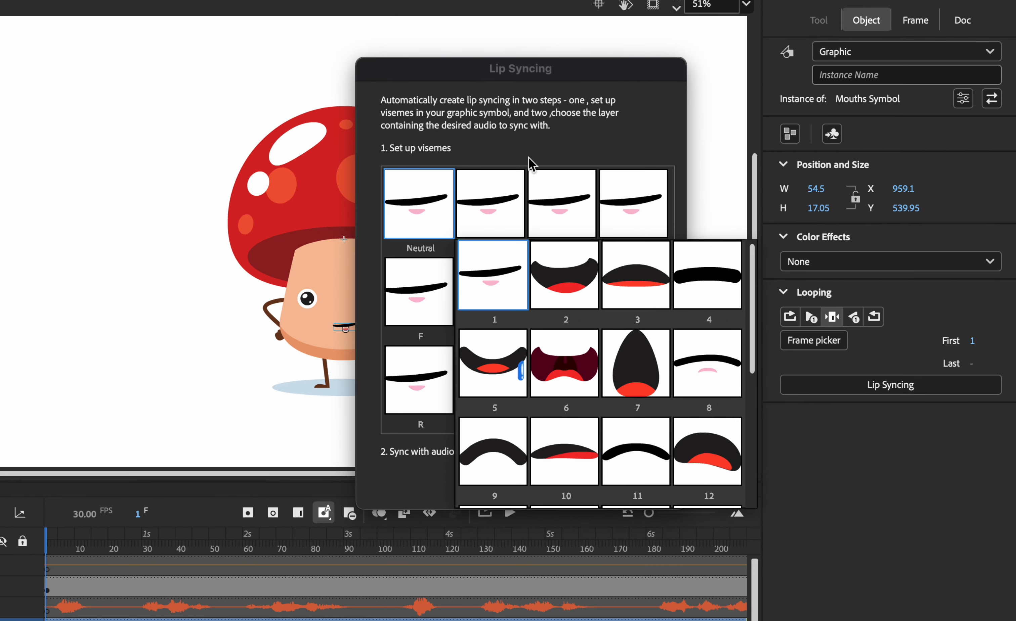
pyautogui.click(527, 164)
pyautogui.click(500, 228)
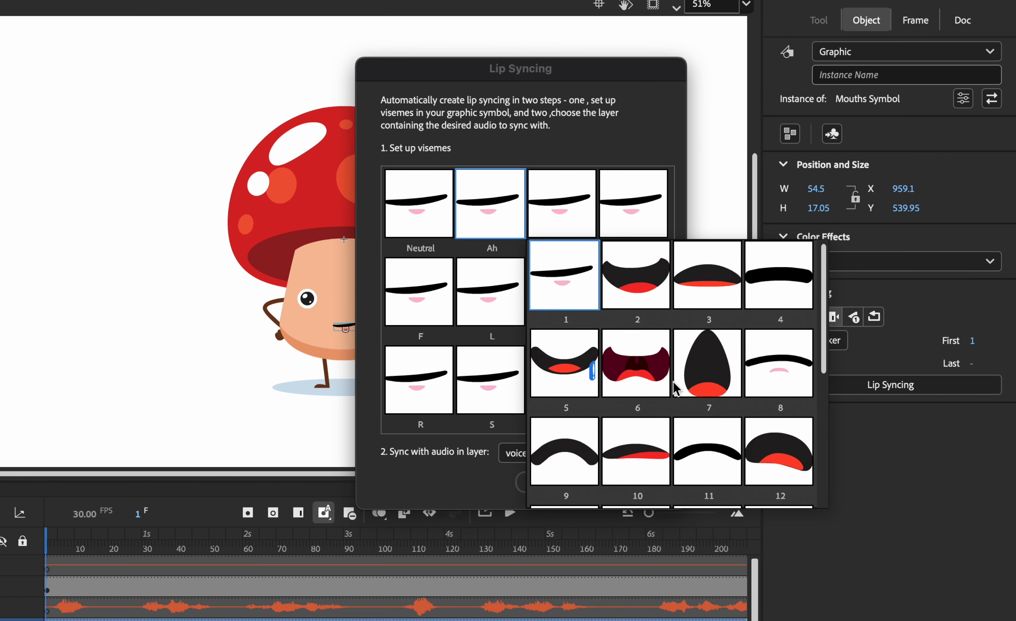
pyautogui.scroll(-2, 682, 389)
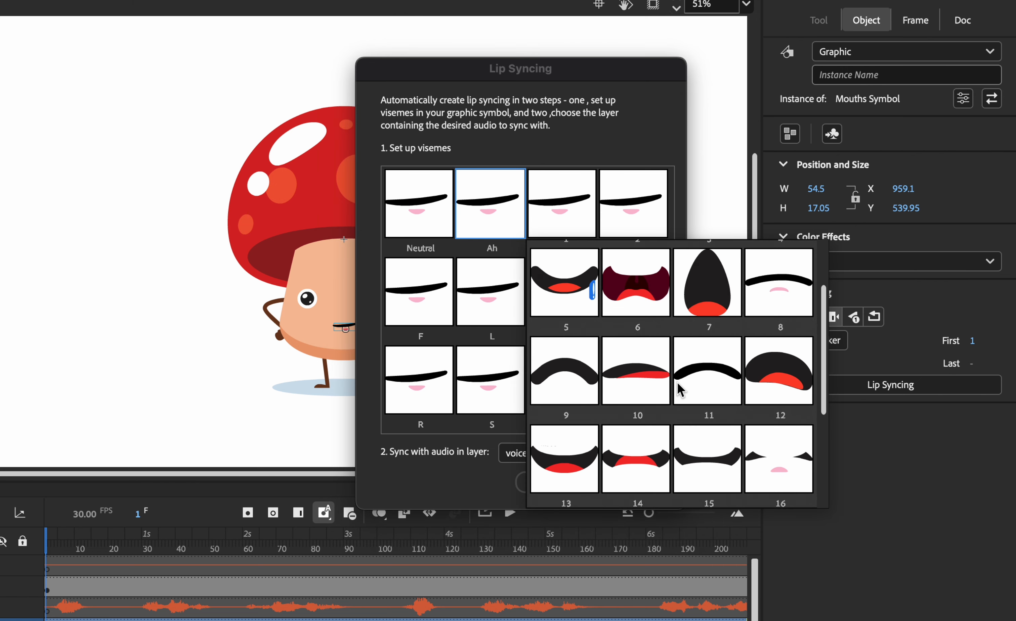
pyautogui.scroll(-2, 679, 390)
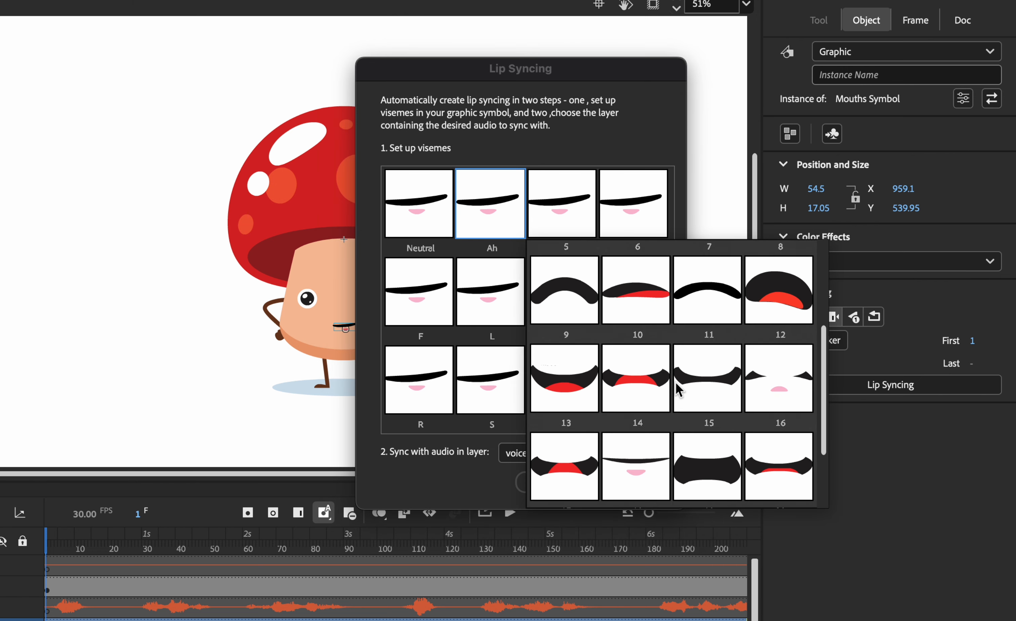
pyautogui.click(556, 404)
# Assign mouth frame 14 to the D viseme and frame 15 to the Ee viseme
pyautogui.click(562, 226)
pyautogui.scroll(-2, 702, 405)
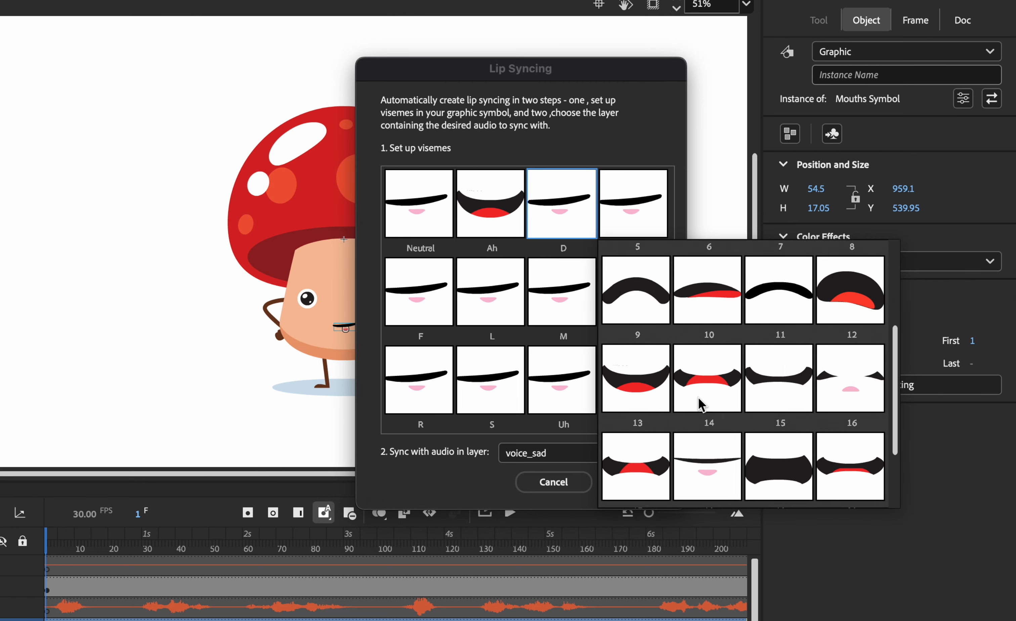
pyautogui.click(711, 404)
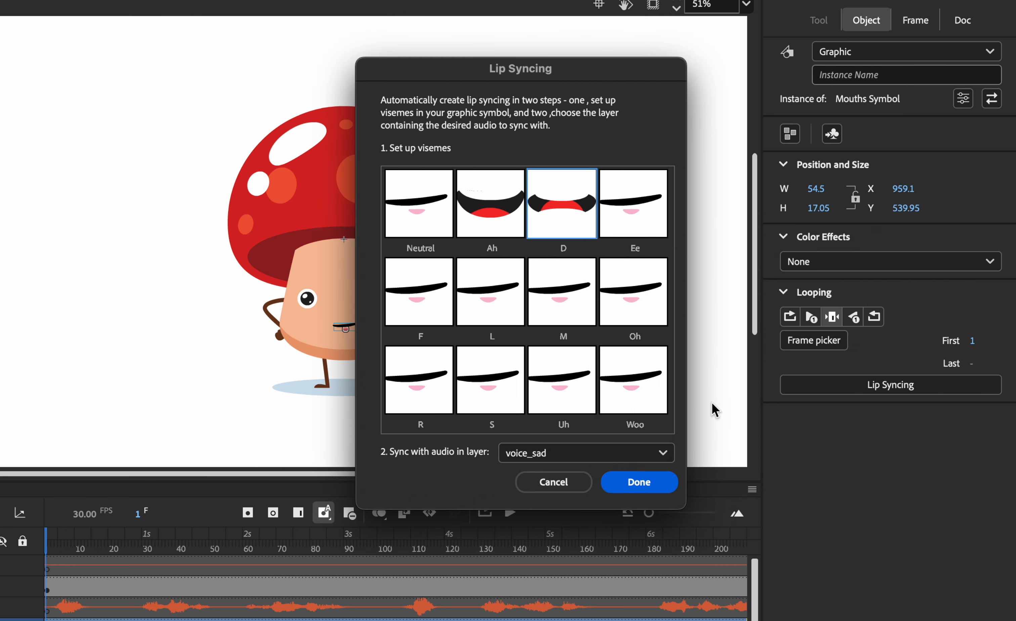
pyautogui.click(646, 236)
pyautogui.scroll(-2, 797, 413)
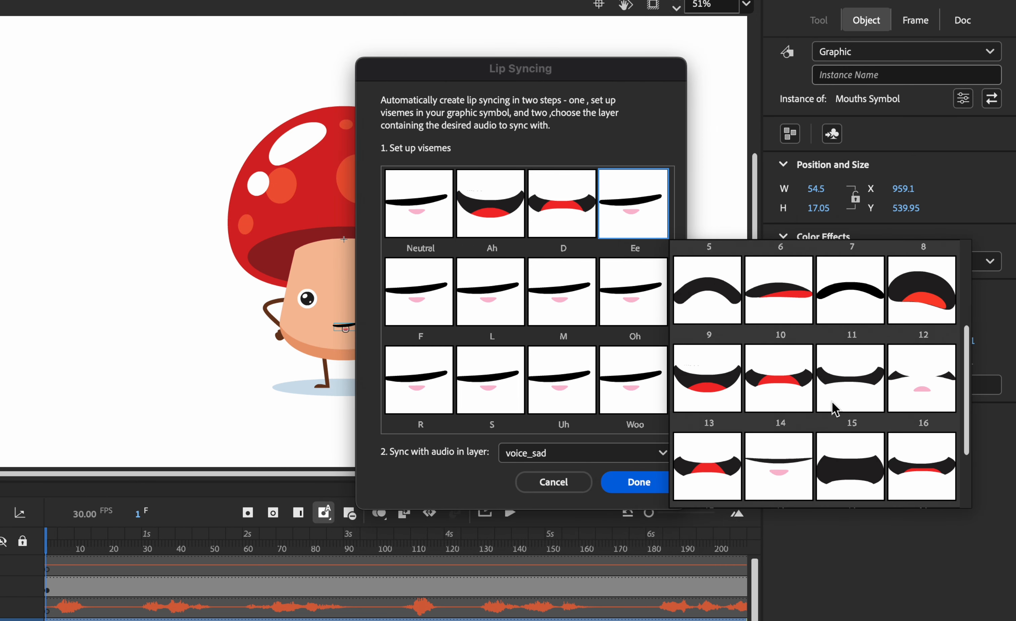
pyautogui.click(851, 404)
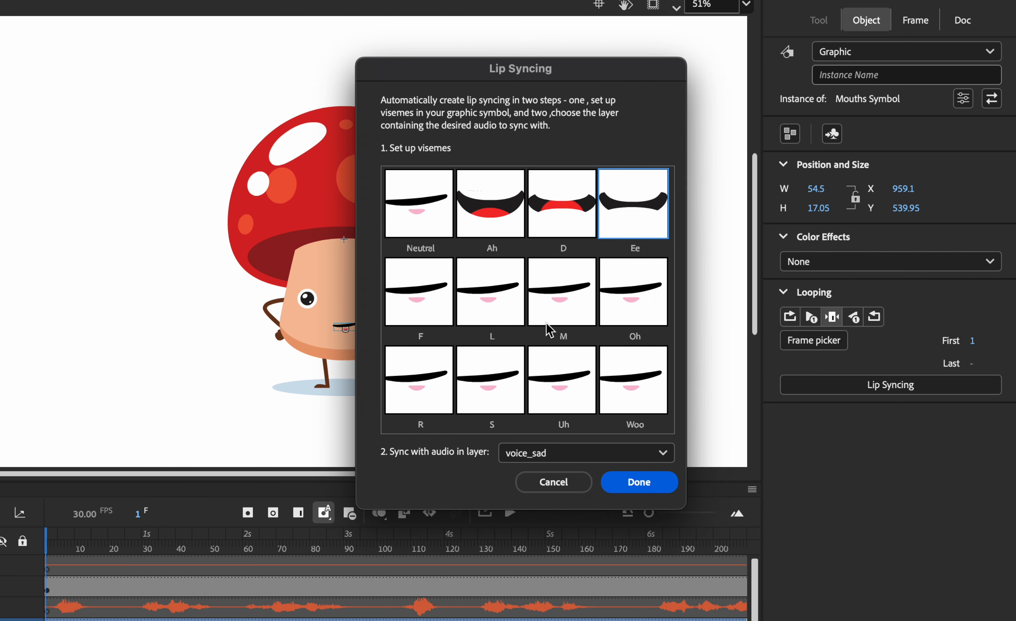
# Assign mouth frame 16 to the F viseme and frame 17 to the L viseme
pyautogui.click(440, 318)
pyautogui.scroll(-1, 616, 463)
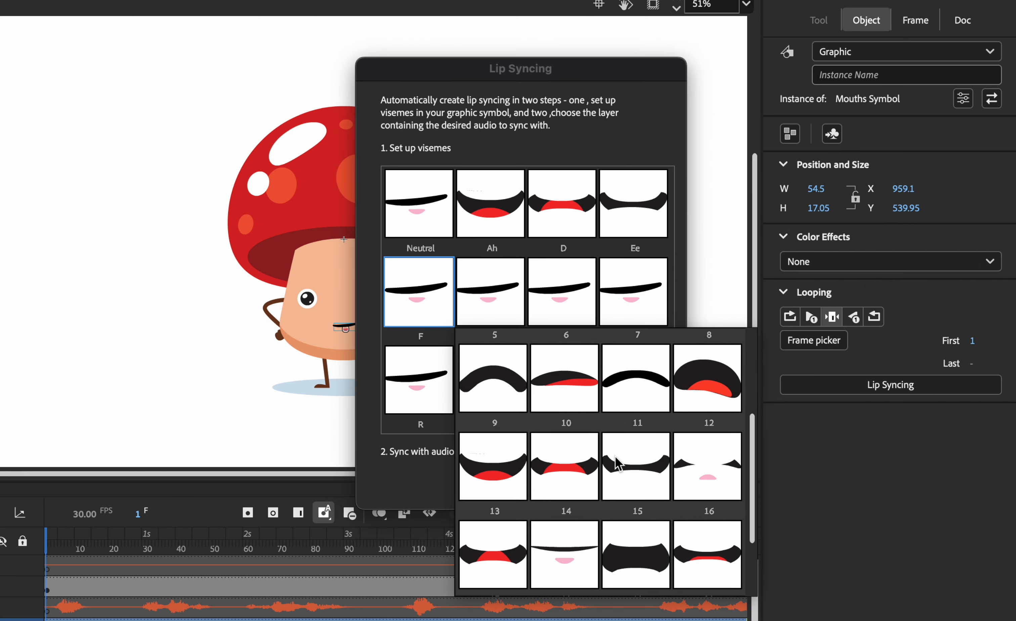
pyautogui.click(709, 484)
pyautogui.click(508, 315)
pyautogui.scroll(-2, 638, 458)
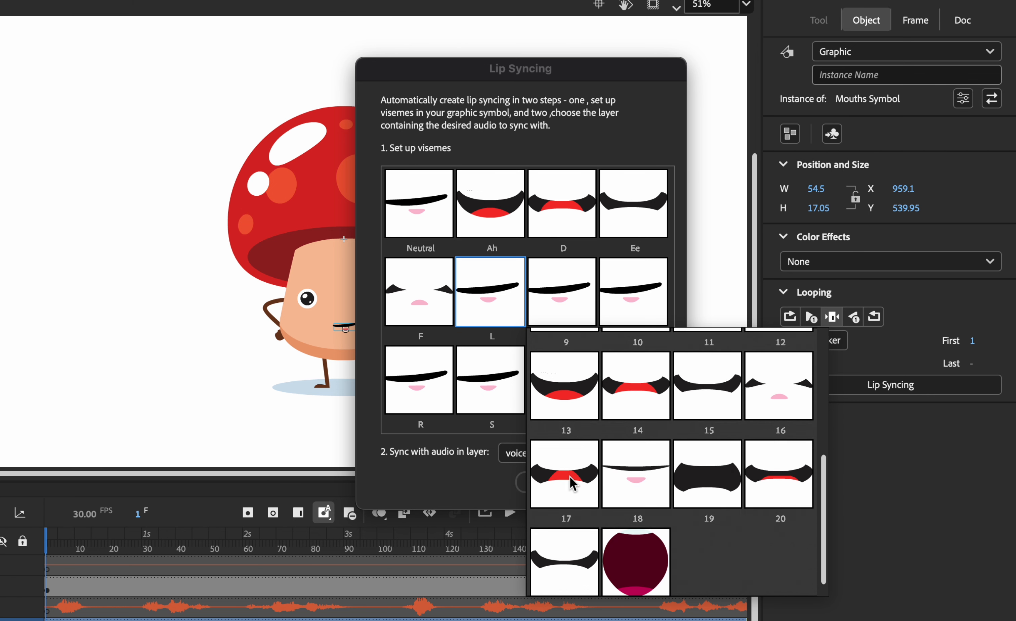
pyautogui.click(572, 484)
# Assign mouth frame 18 to the M viseme and frame 19 to the Oh viseme
pyautogui.click(565, 323)
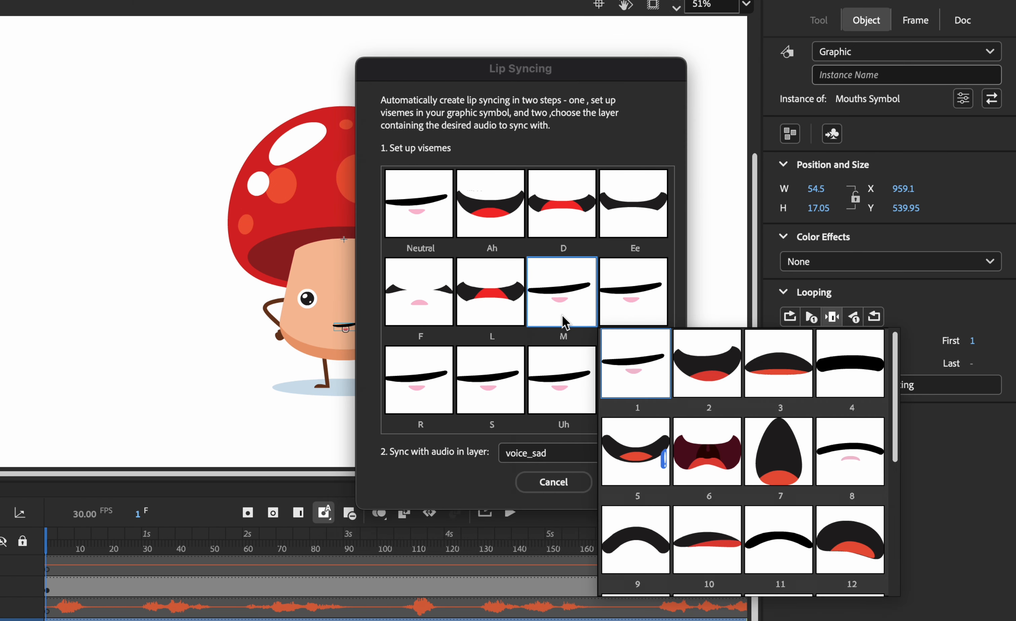
pyautogui.scroll(-3, 734, 501)
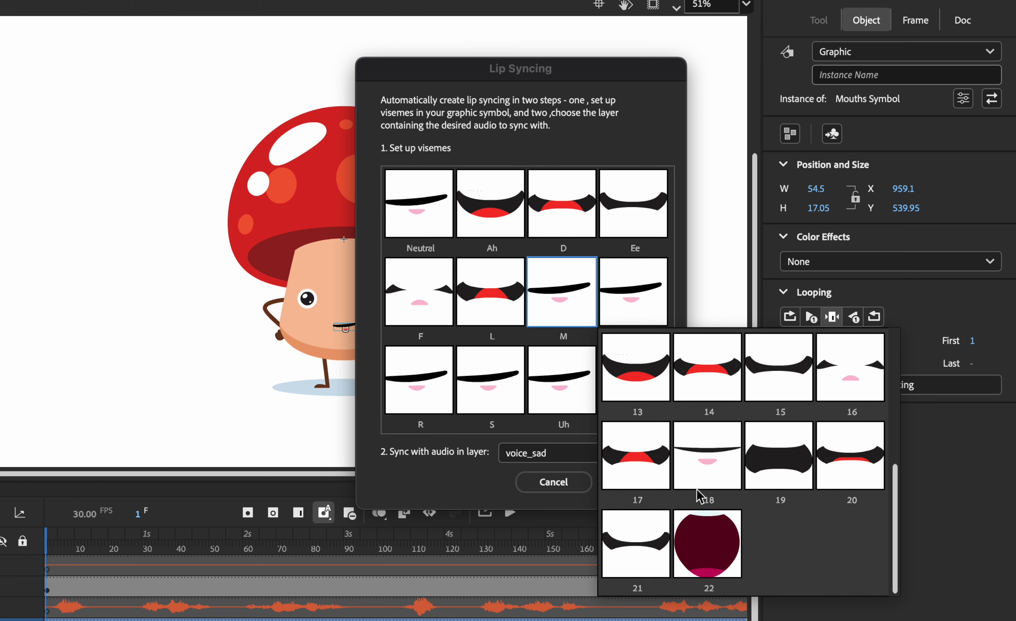
pyautogui.click(714, 488)
pyautogui.click(621, 319)
pyautogui.scroll(-3, 765, 459)
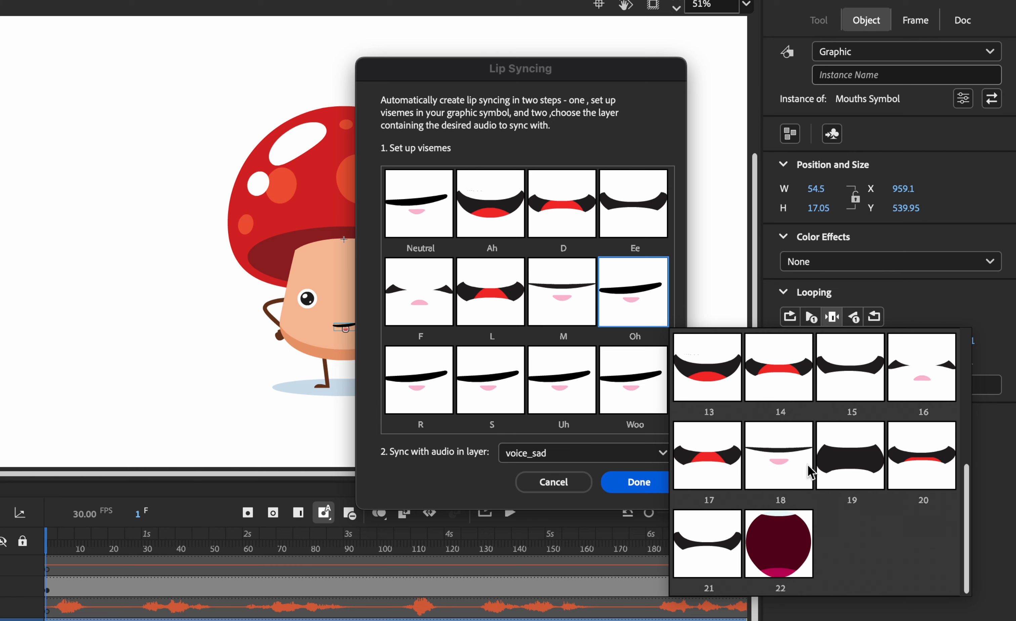
pyautogui.click(830, 473)
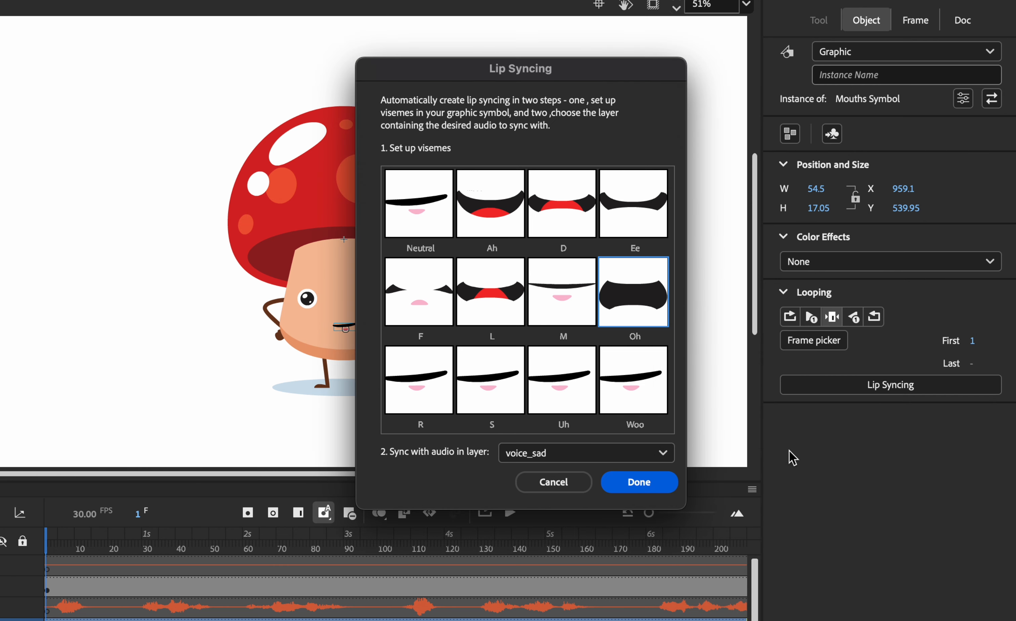
# Assign mouth frame 20 to the R viseme and frame 21 to the S viseme
pyautogui.click(415, 376)
pyautogui.scroll(-3, 582, 478)
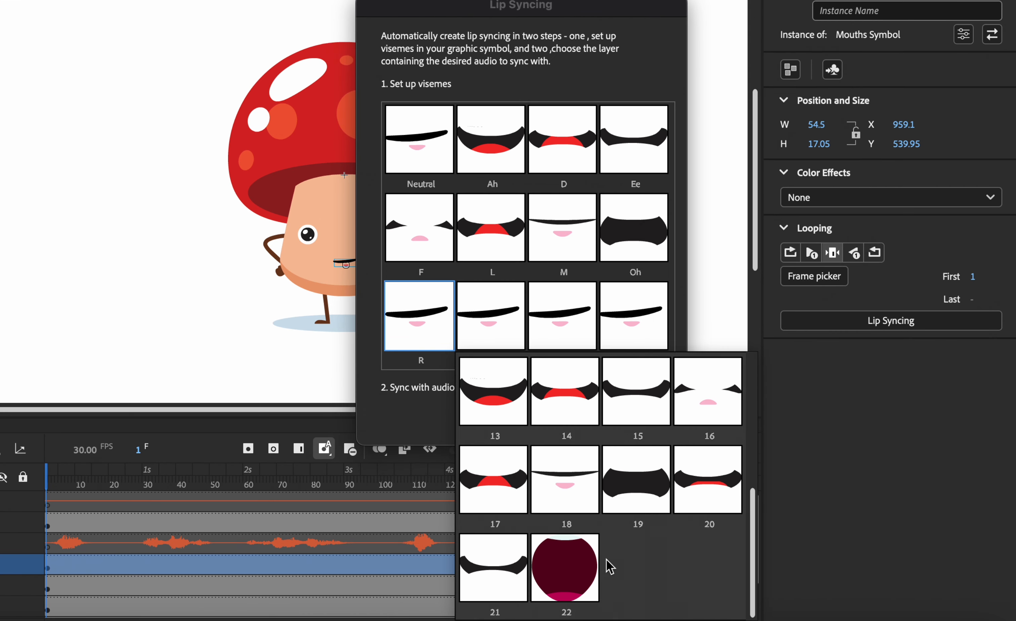
pyautogui.click(686, 505)
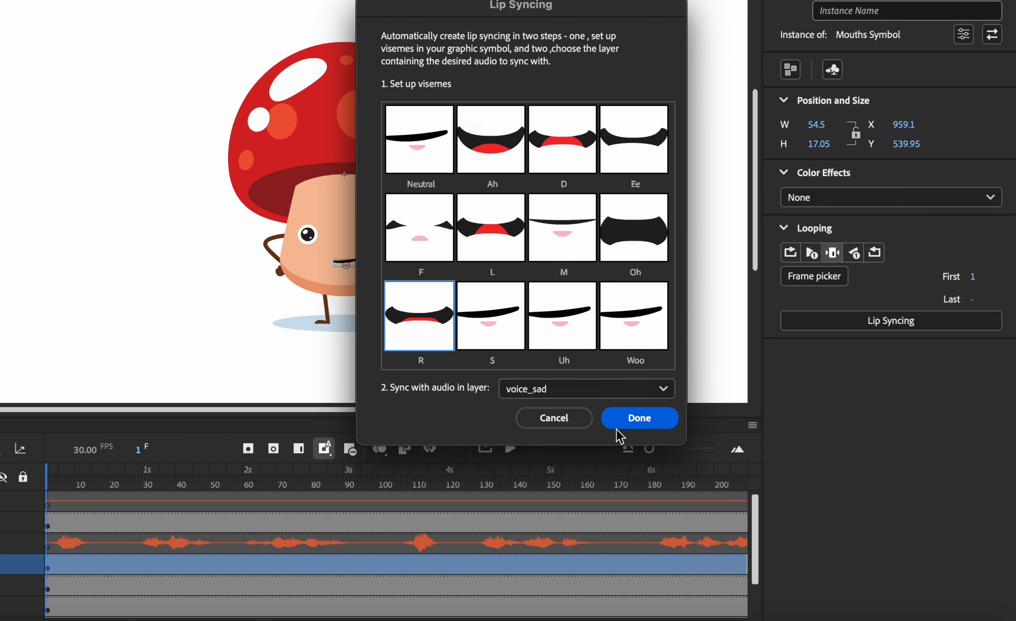
pyautogui.click(496, 325)
pyautogui.scroll(-3, 596, 476)
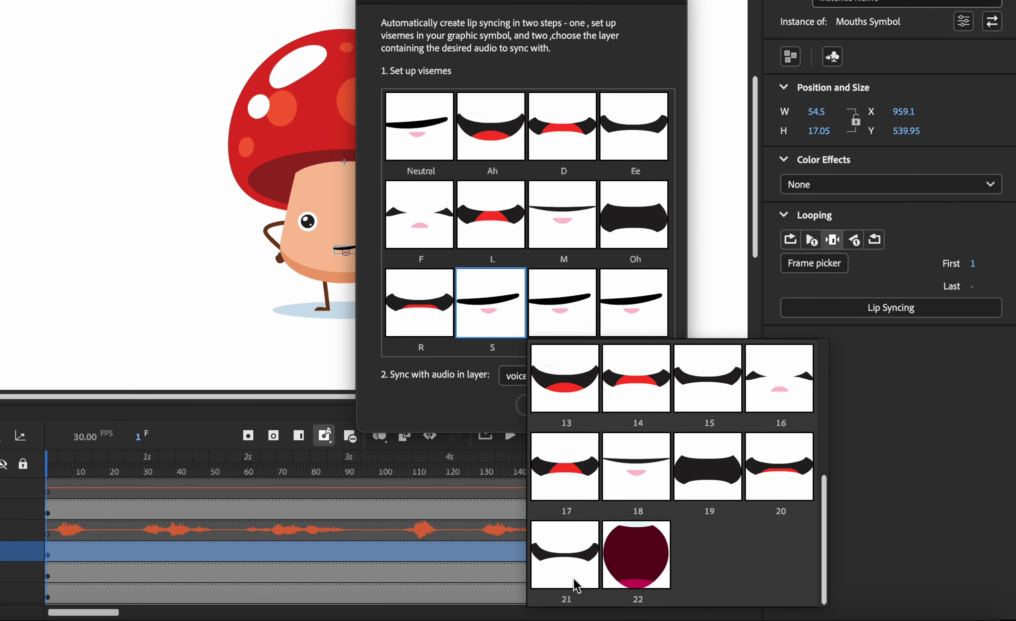
pyautogui.click(574, 584)
# Assign mouth frame 19 to the Uh viseme and frame 22 to the Woo viseme
pyautogui.click(551, 315)
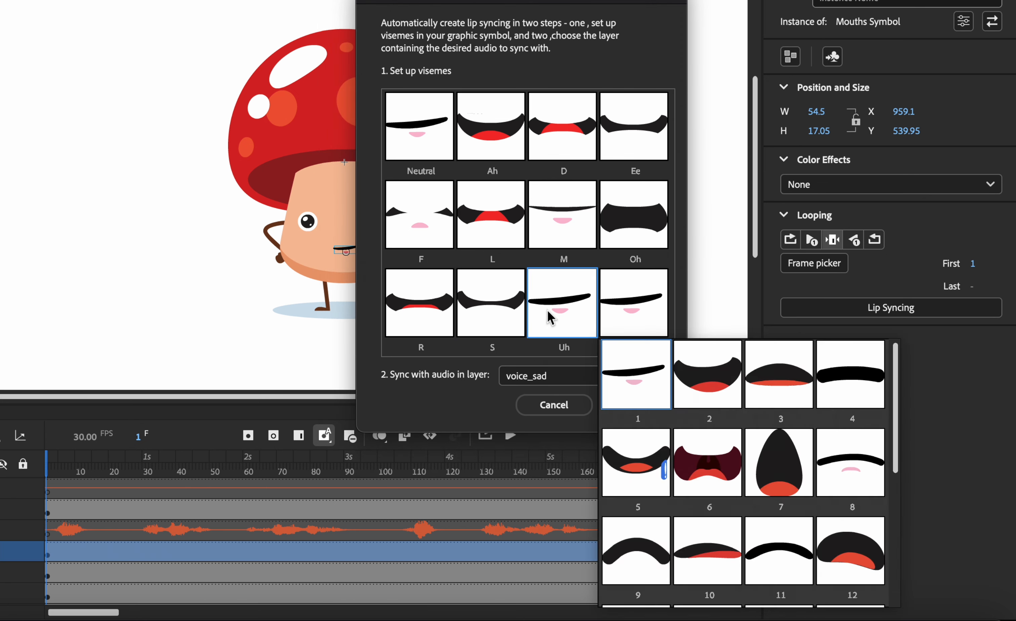
pyautogui.scroll(-3, 684, 469)
pyautogui.scroll(1, 771, 471)
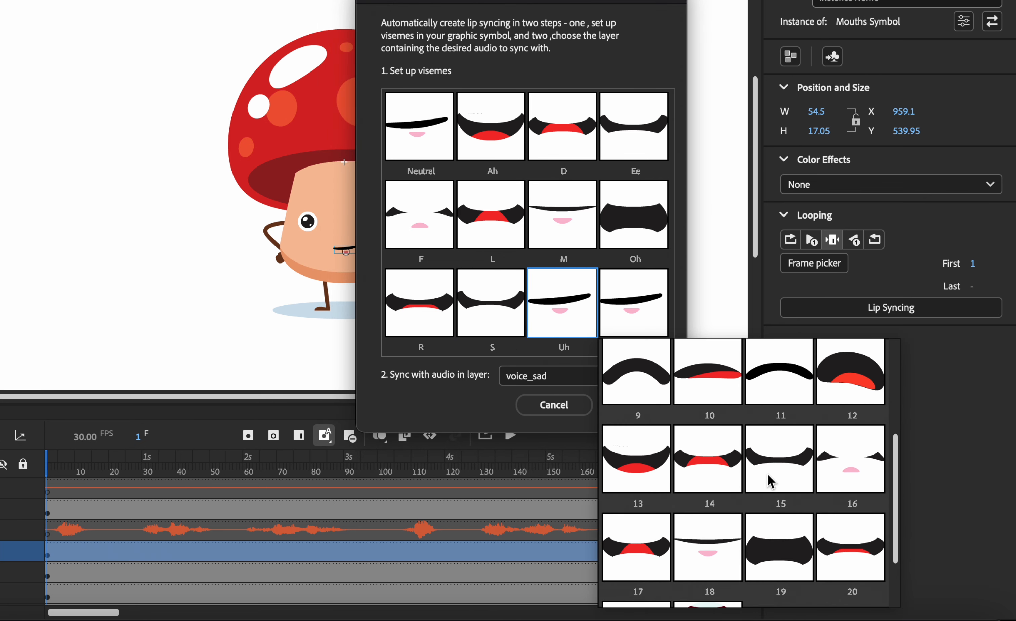
pyautogui.click(776, 559)
pyautogui.click(616, 327)
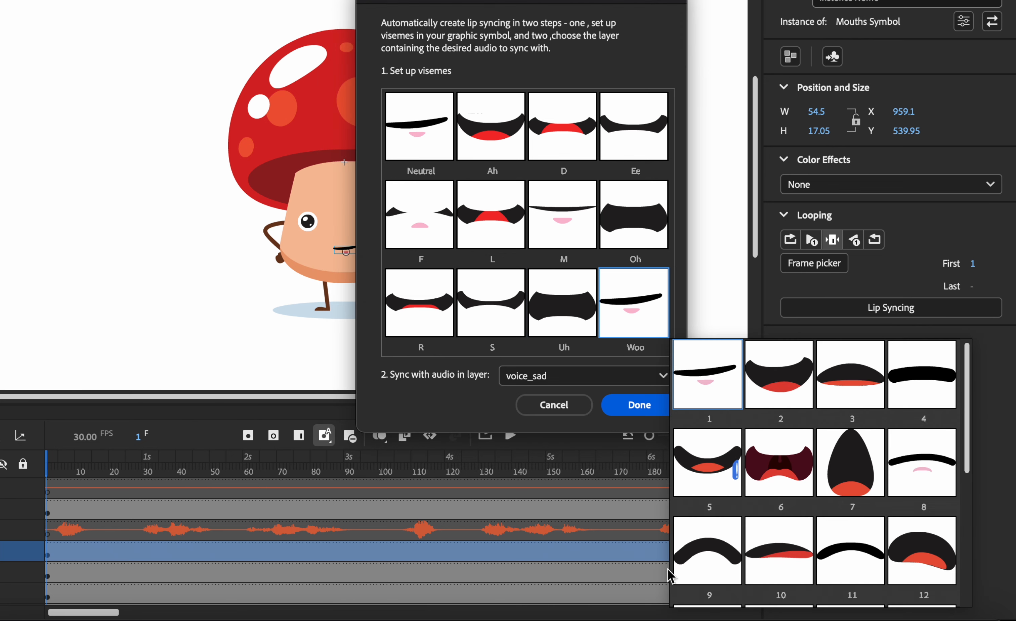
pyautogui.scroll(-1, 786, 551)
pyautogui.scroll(-2, 784, 551)
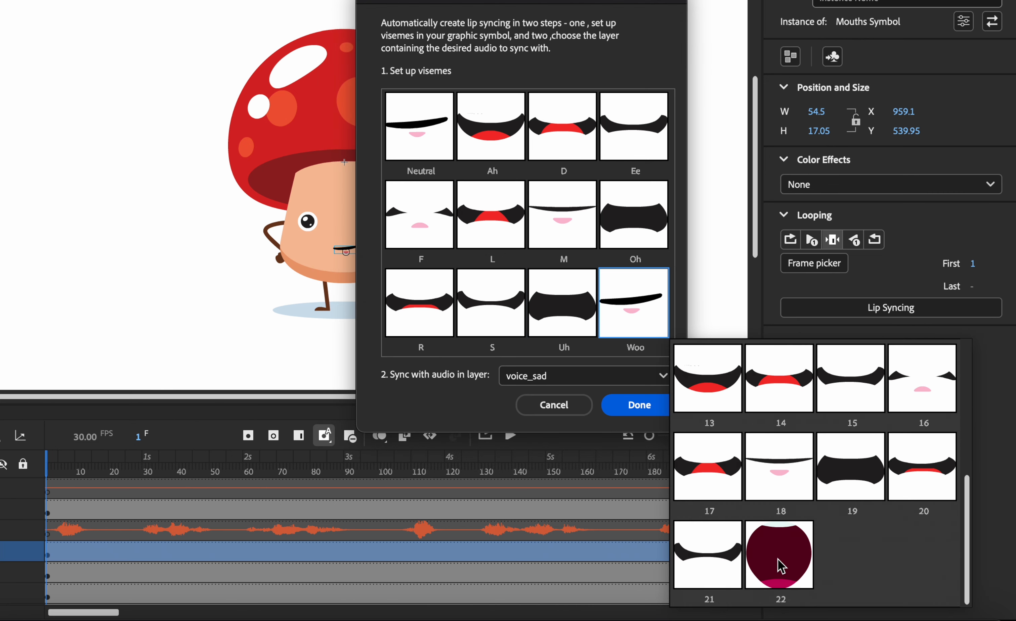
pyautogui.click(778, 557)
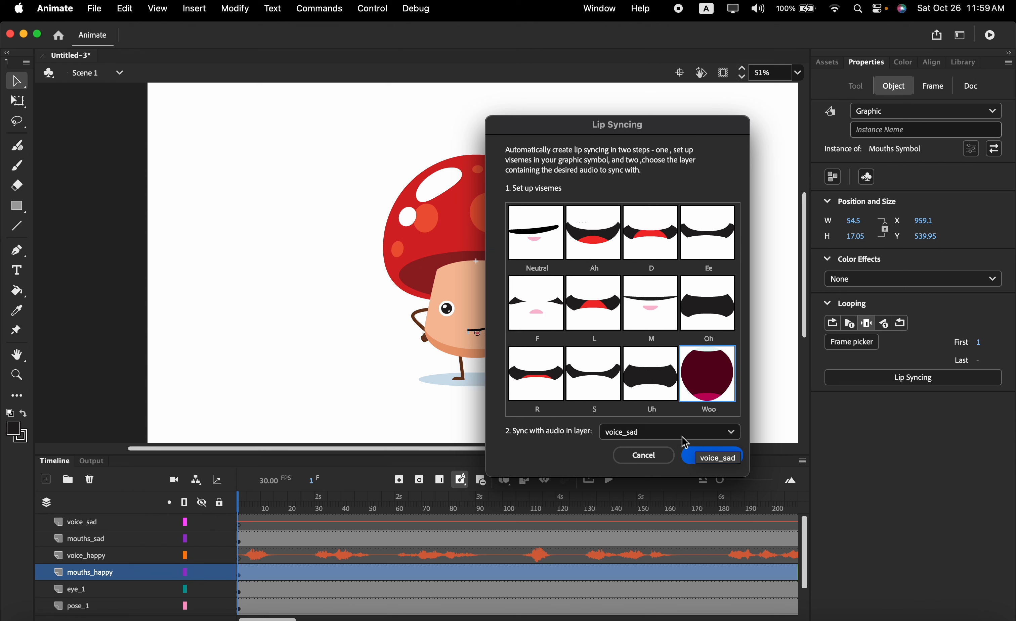
# Sync the happy mouth with the audio in the voice_happy layer and apply the lip syncing
pyautogui.click(685, 442)
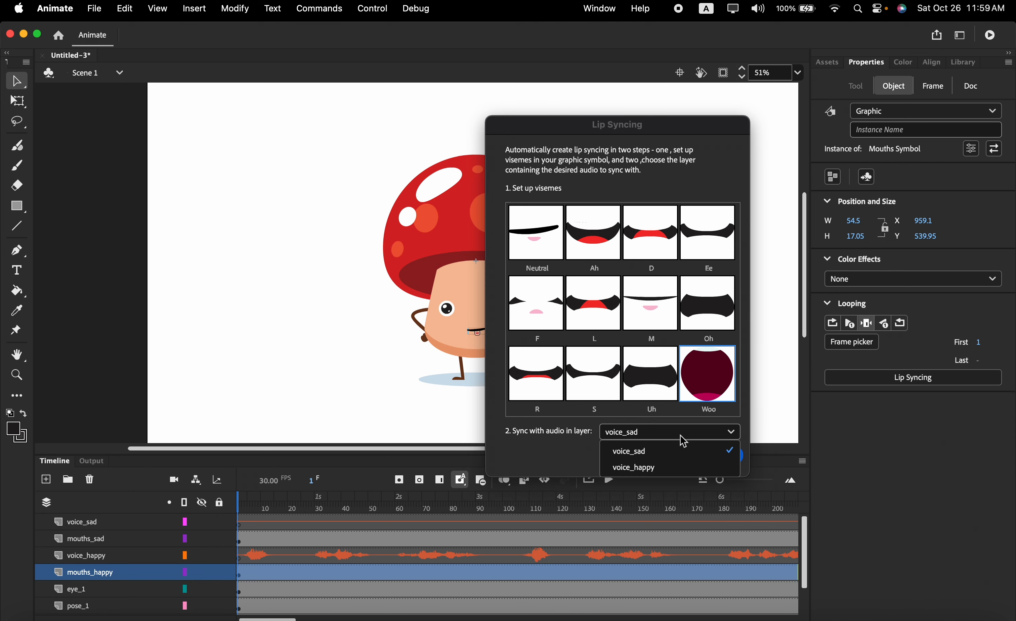
pyautogui.click(643, 473)
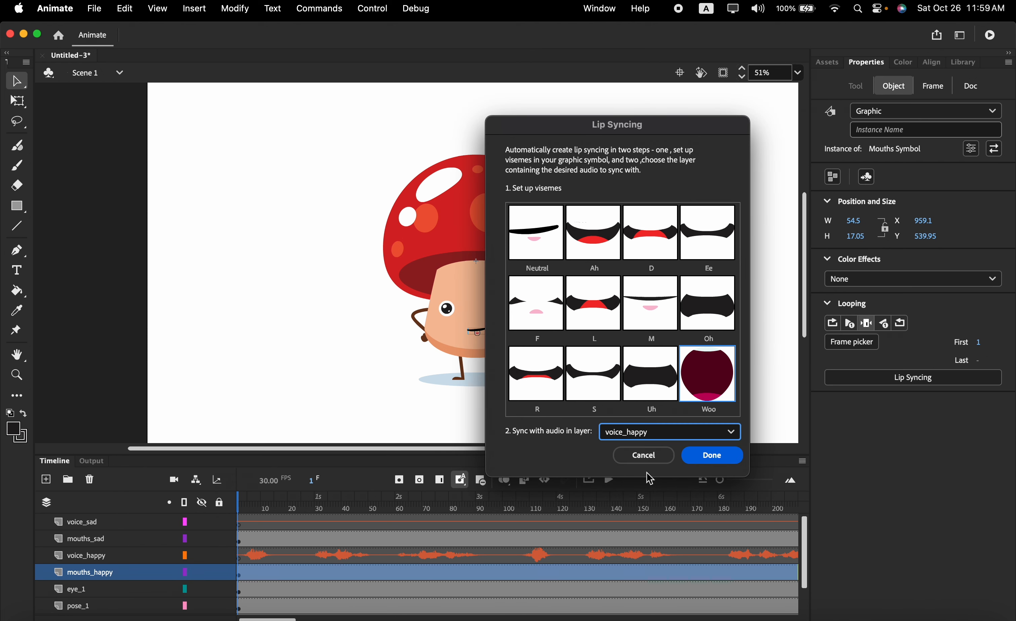
pyautogui.click(717, 465)
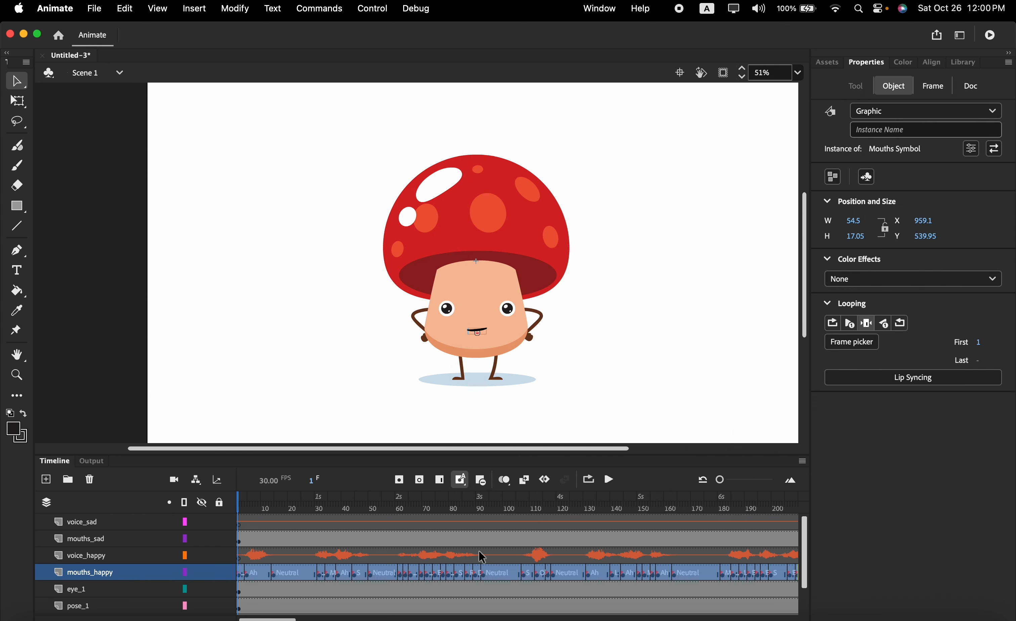
# Hide the mouths_sad layer and play the timeline from frame 1 to check the happy lip sync
pyautogui.click(609, 480)
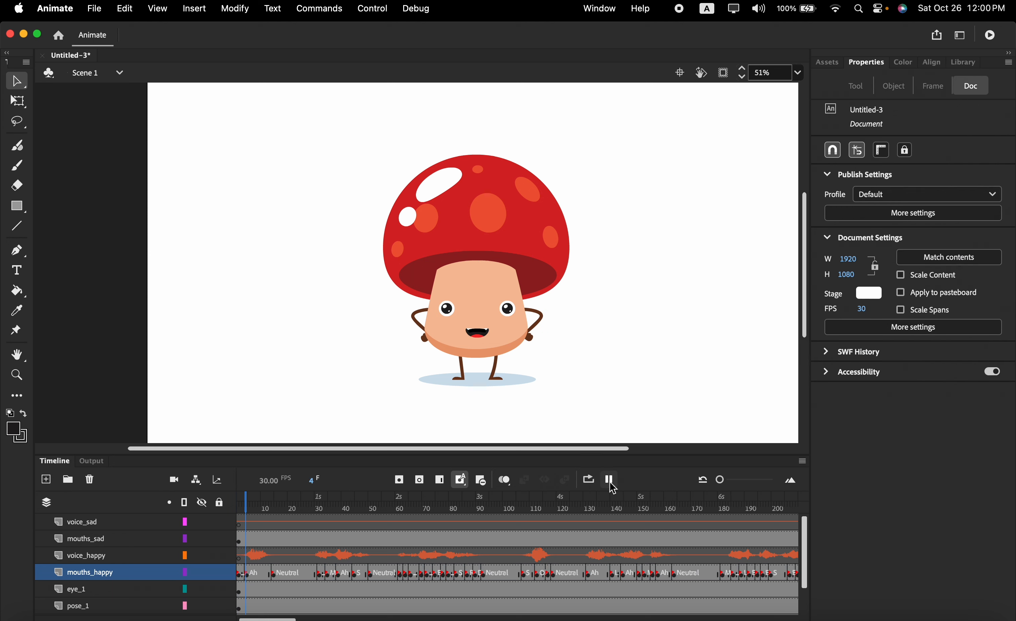
pyautogui.click(610, 479)
pyautogui.moveTo(251, 503); pyautogui.dragTo(237, 505)
pyautogui.click(86, 542)
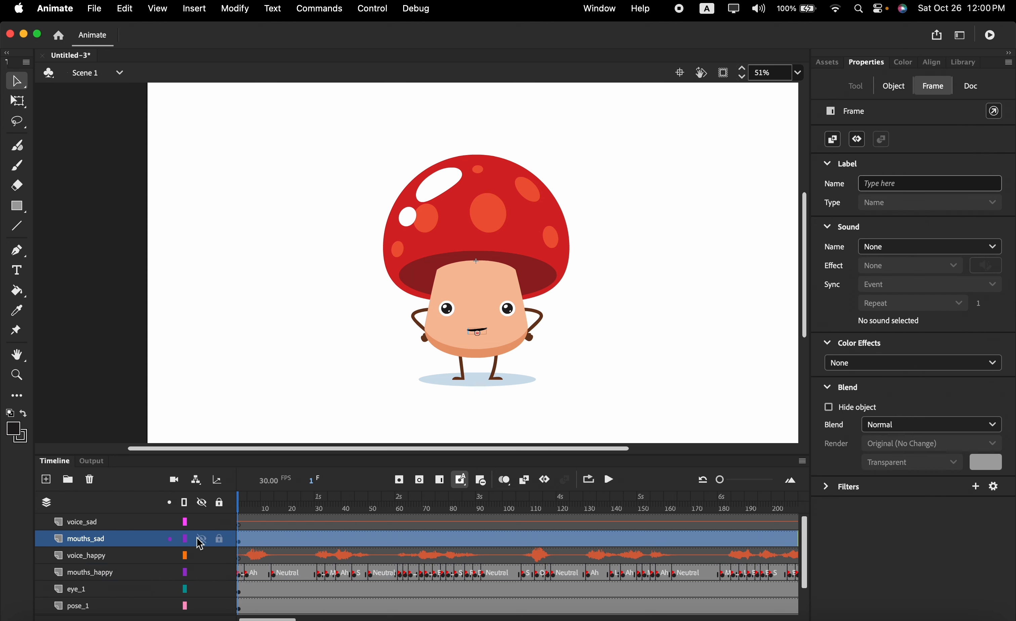
pyautogui.click(203, 540)
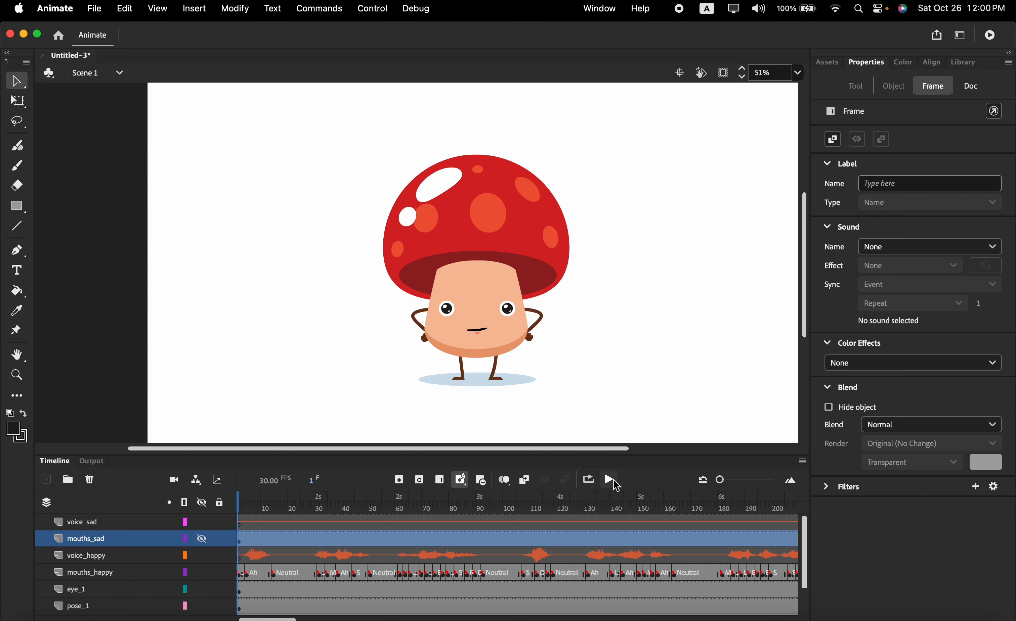
pyautogui.click(613, 480)
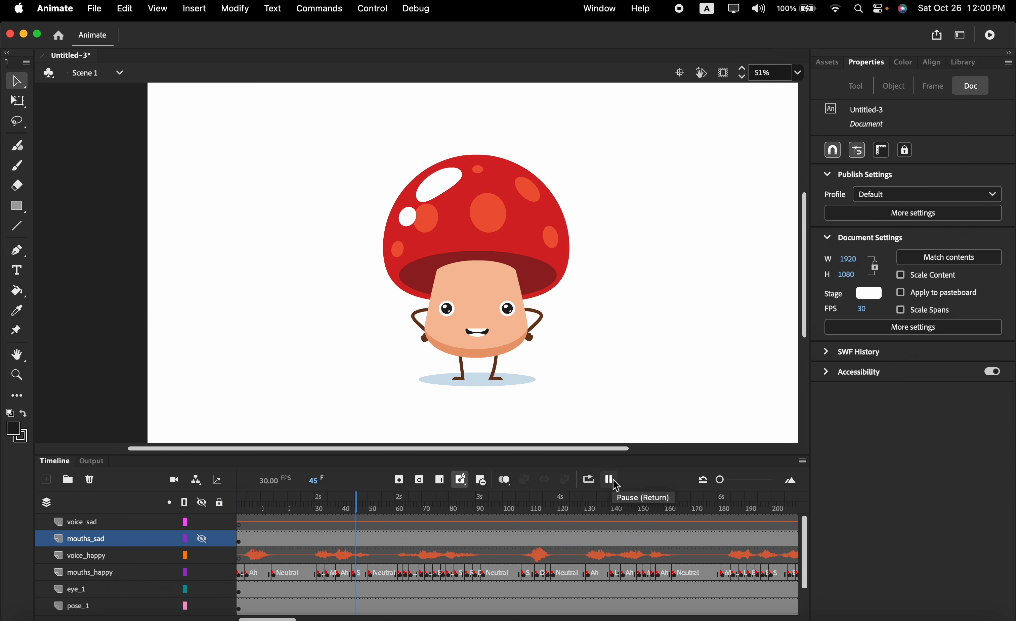
pyautogui.click(610, 480)
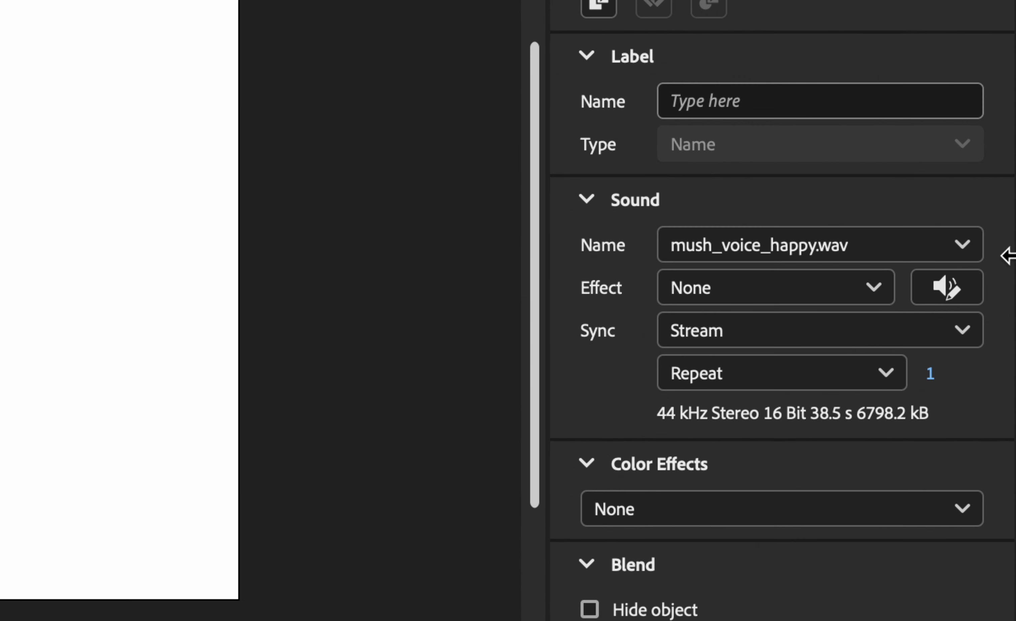
# Set the sync mode of the mush_voice_happy.wav sound to Stream
pyautogui.click(787, 331)
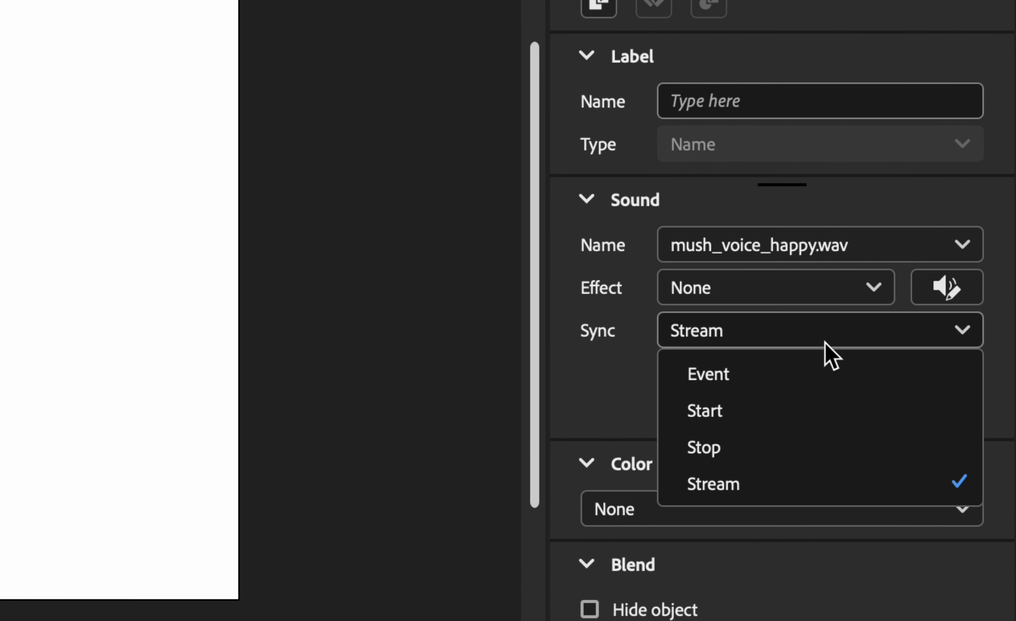
pyautogui.click(725, 486)
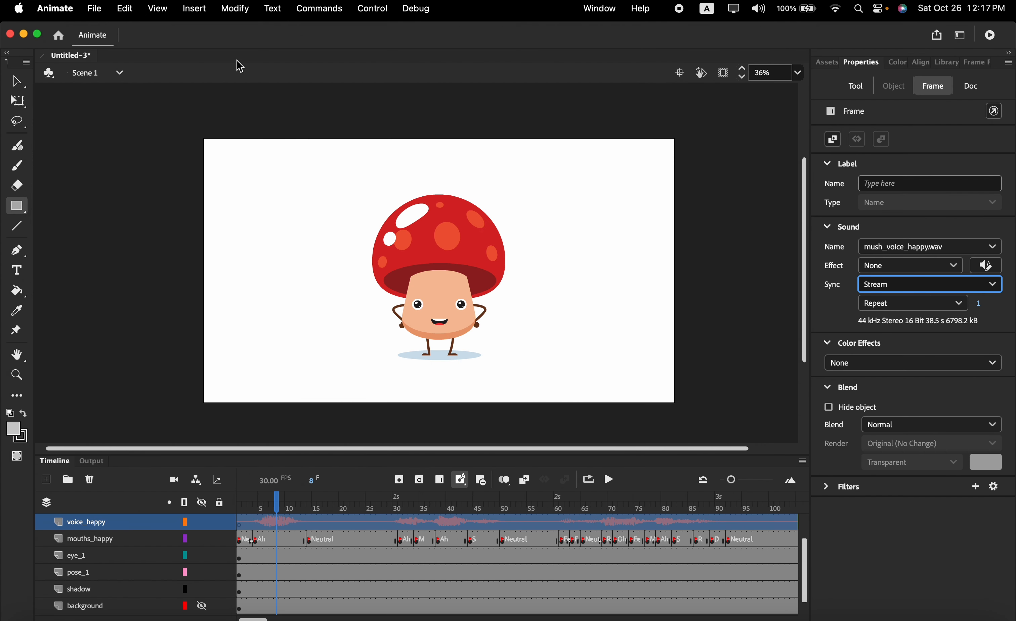
pyautogui.click(93, 6)
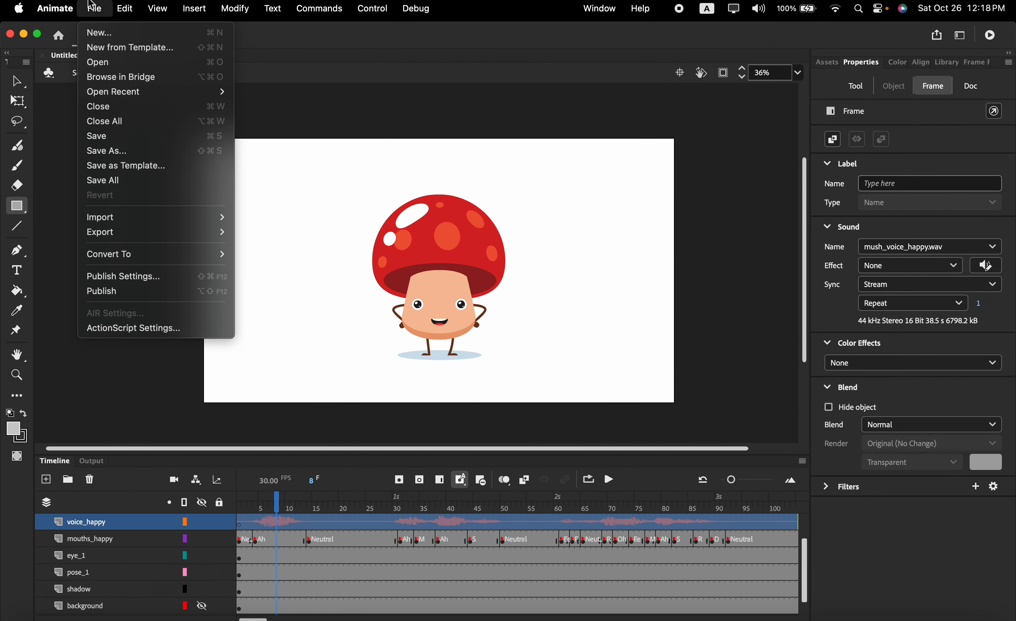
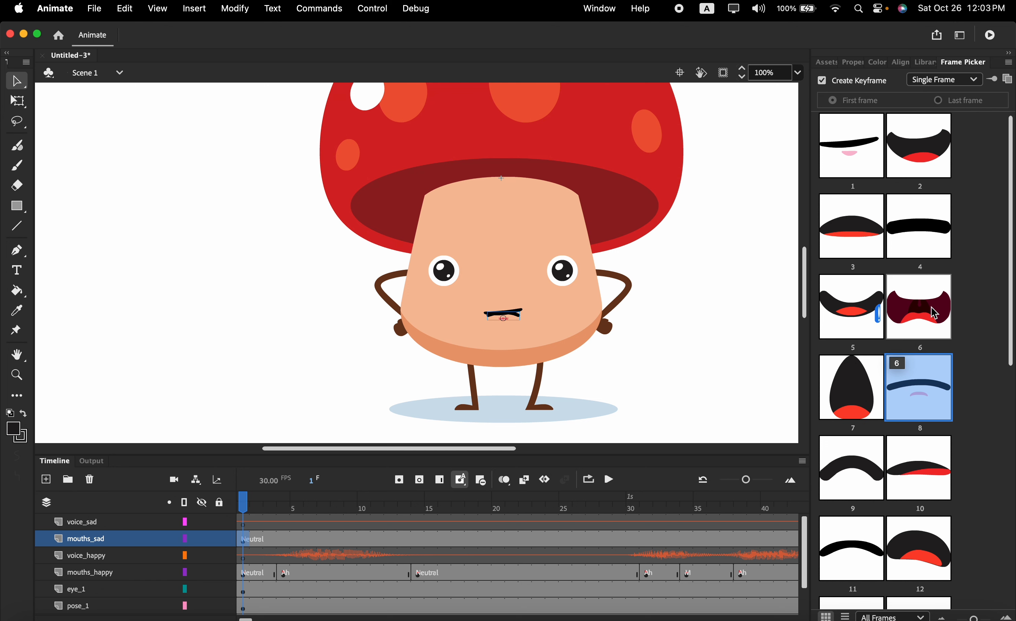
# Set the mouths_sad layer to the blank mouth frame 23 at frame 1 and play the timeline to check it
pyautogui.scroll(-10, 934, 313)
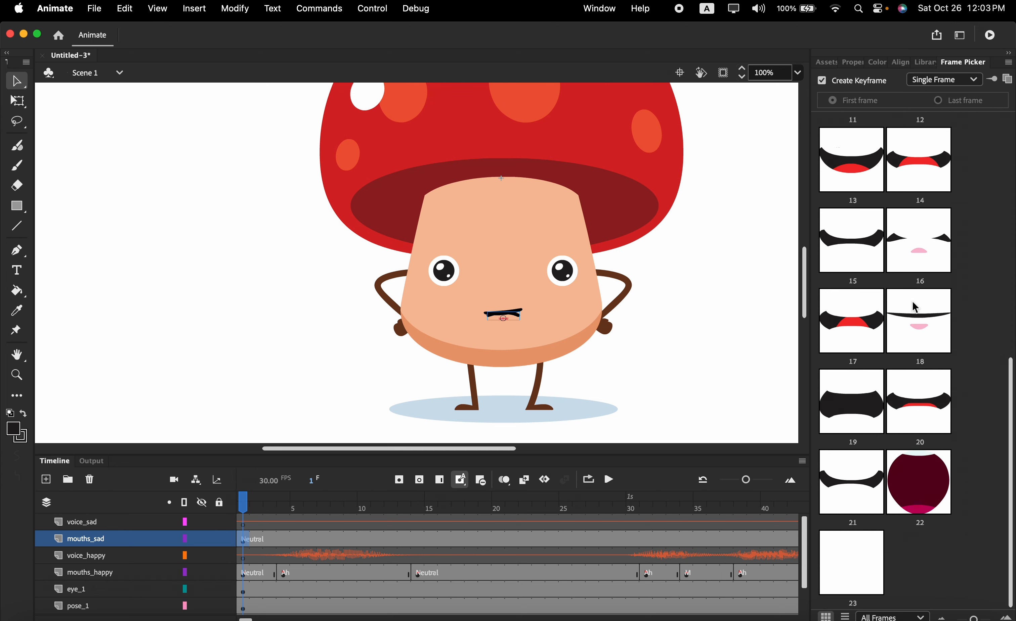
pyautogui.click(865, 570)
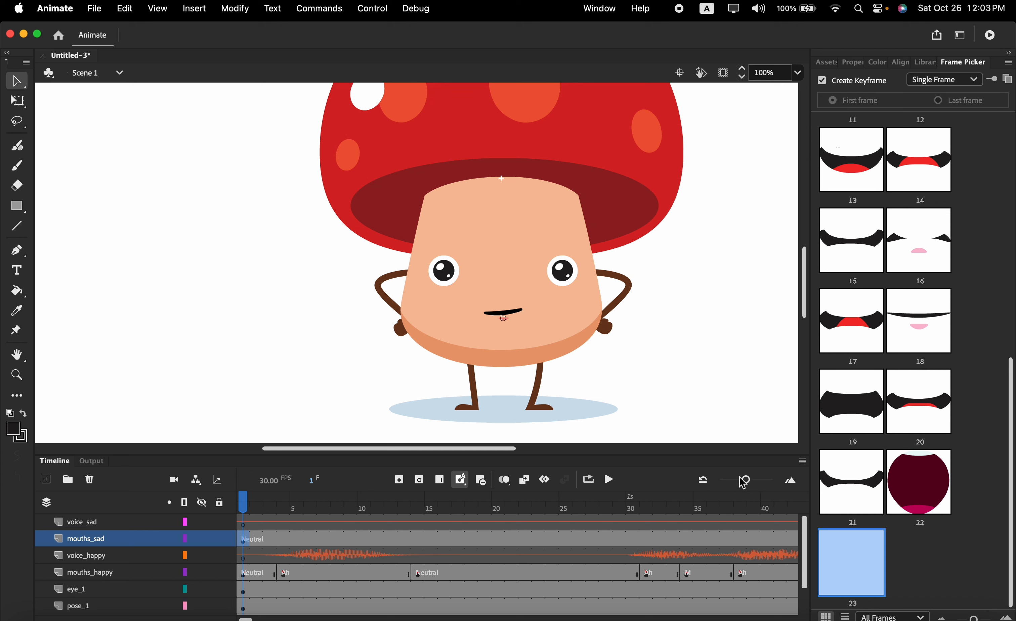
pyautogui.moveTo(745, 481); pyautogui.dragTo(722, 492)
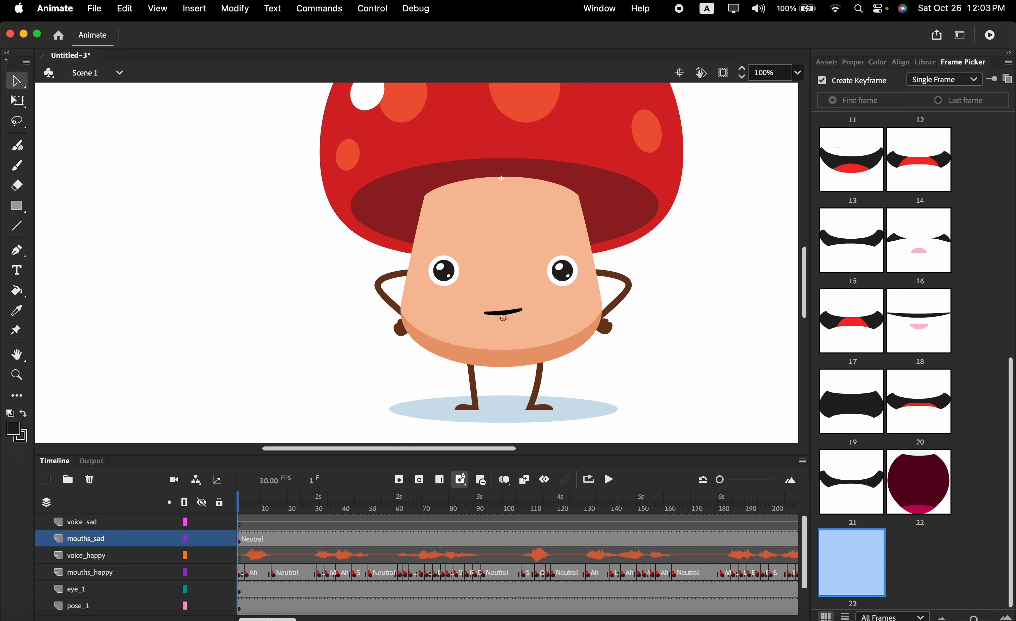
pyautogui.moveTo(274, 620)
pyautogui.mouseDown()
pyautogui.moveTo(290, 620)
pyautogui.moveTo(273, 620)
pyautogui.mouseUp()
pyautogui.press('Return')
pyautogui.scroll(-10, 770, 73)
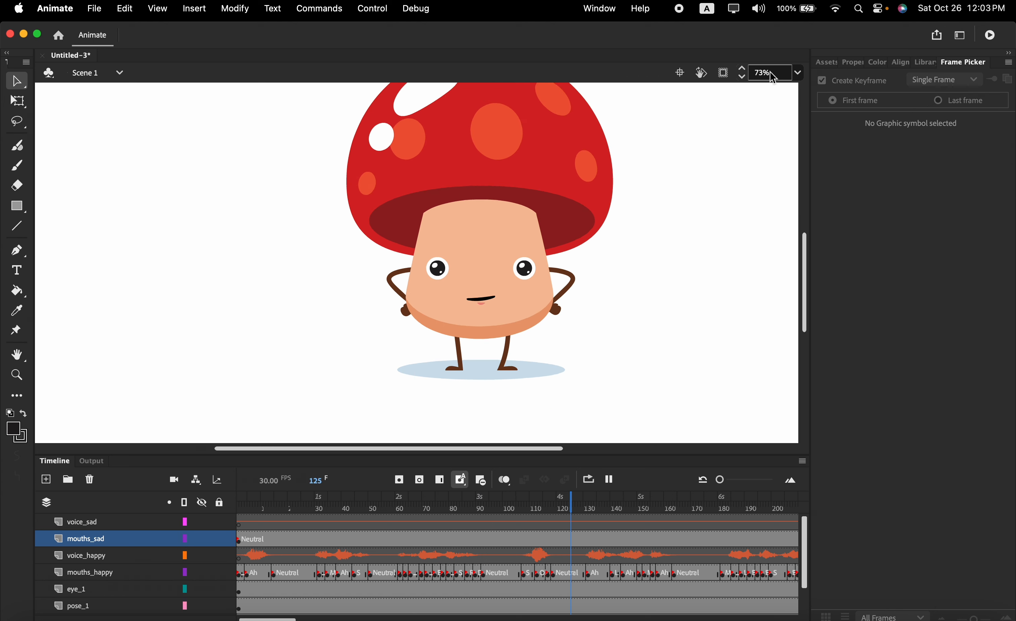
pyautogui.scroll(-1, 773, 78)
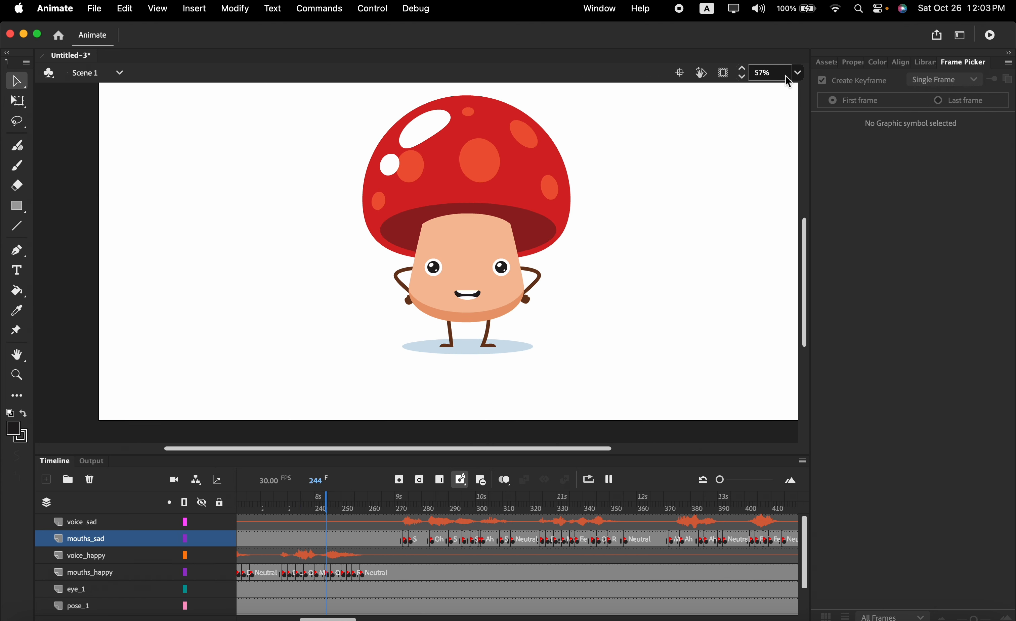
# Add a keyframe with the blank mouth frame 23 on the mouths_happy layer at frame 273, where the sad voice starts
pyautogui.click(657, 567)
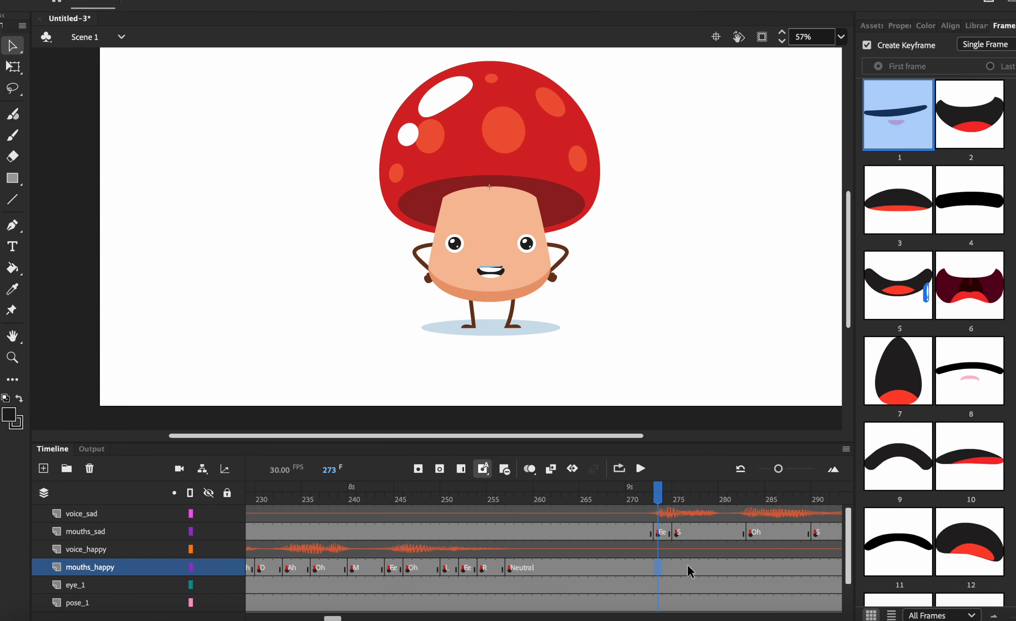
pyautogui.scroll(-10, 917, 458)
pyautogui.click(888, 566)
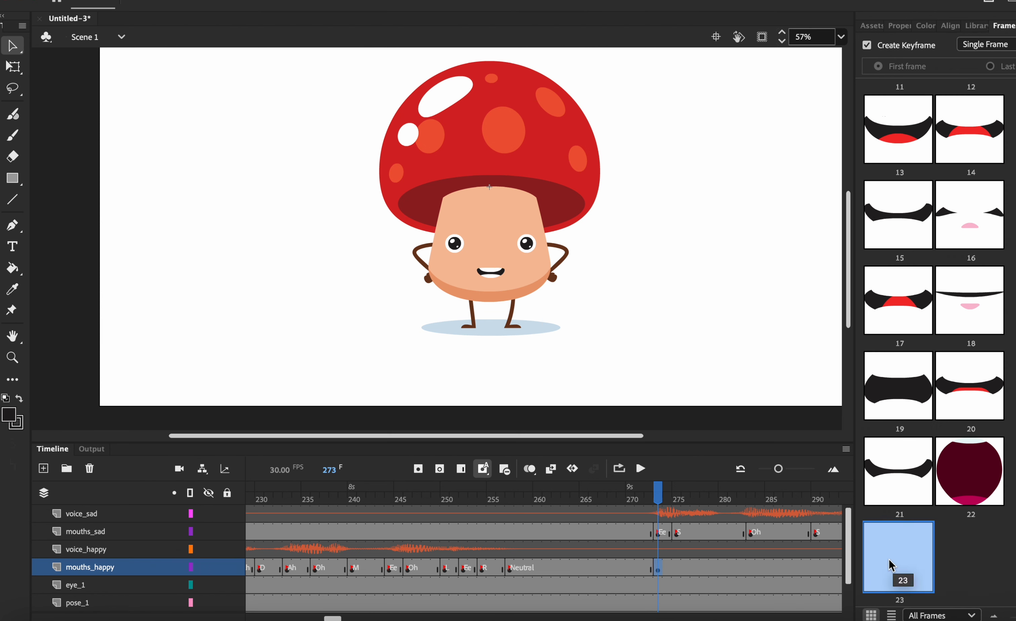
# Add a keyframe with the blank mouth frame 23 on the mouths_sad layer at frame 607, where the happy voice resumes
pyautogui.moveTo(658, 494); pyautogui.dragTo(705, 501)
pyautogui.moveTo(335, 620); pyautogui.dragTo(447, 620)
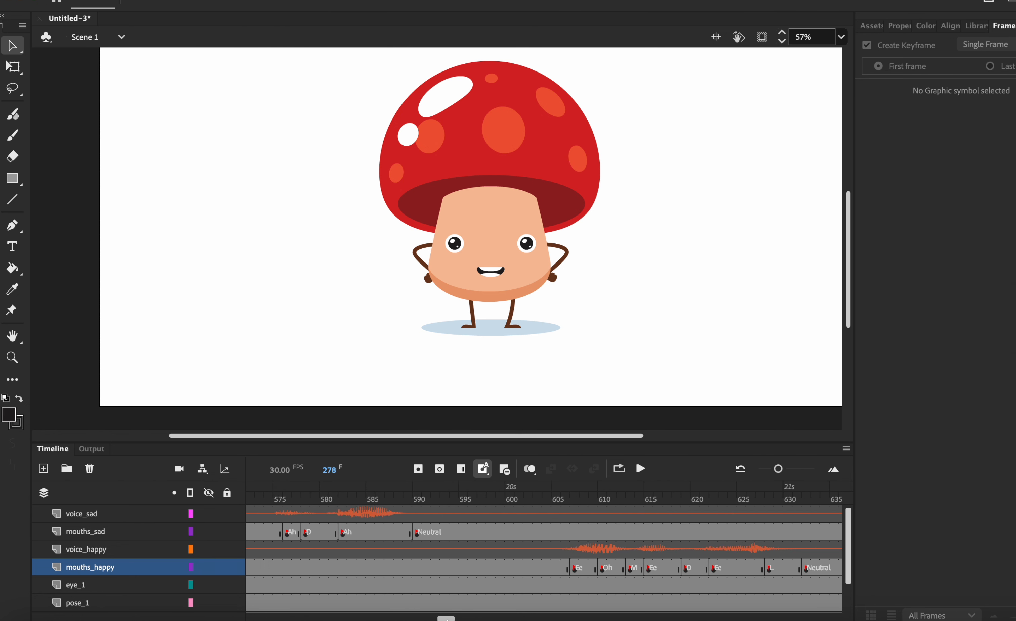
pyautogui.moveTo(396, 500); pyautogui.dragTo(570, 529)
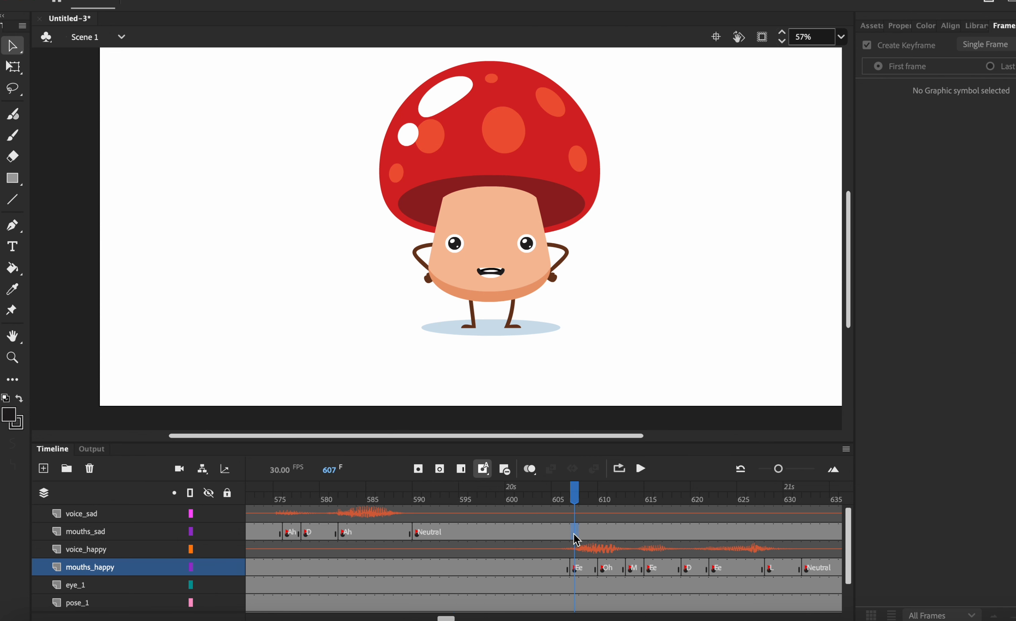
pyautogui.click(573, 534)
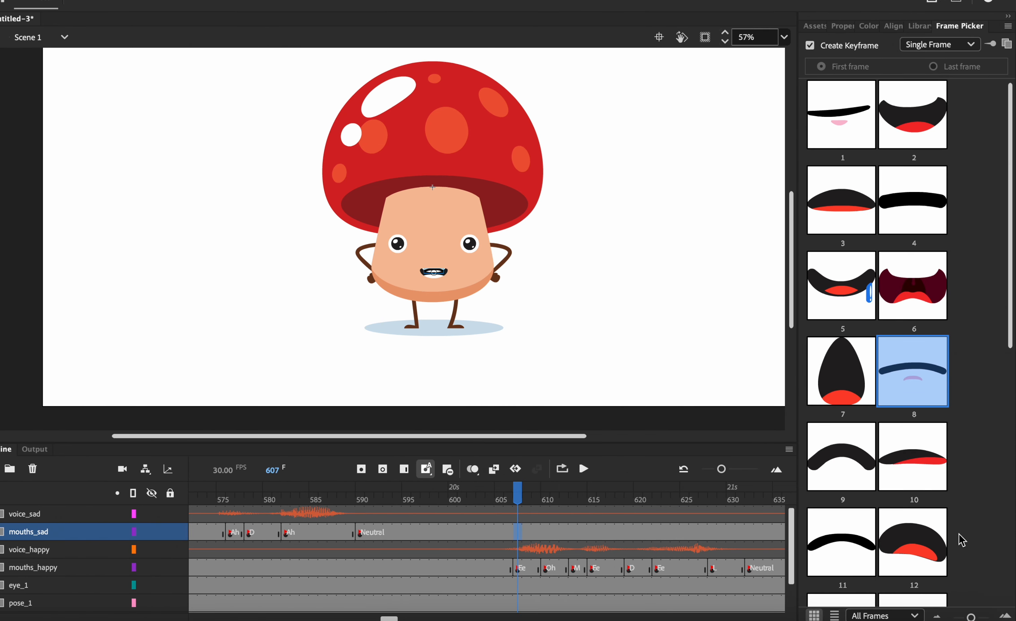
pyautogui.scroll(-10, 962, 541)
pyautogui.click(841, 556)
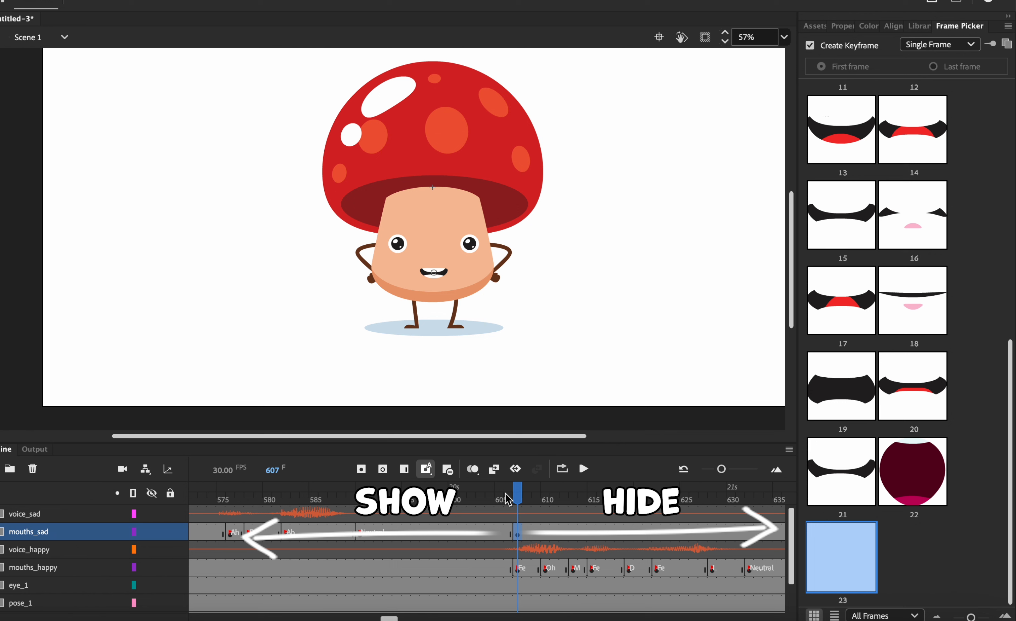
# Add a keyframe with the blank mouth frame 23 on the mouths_happy layer at frame 694, where the sad voice resumes
pyautogui.hscroll(10, 506, 499)
pyautogui.click(647, 500)
pyautogui.moveTo(647, 500); pyautogui.dragTo(656, 501)
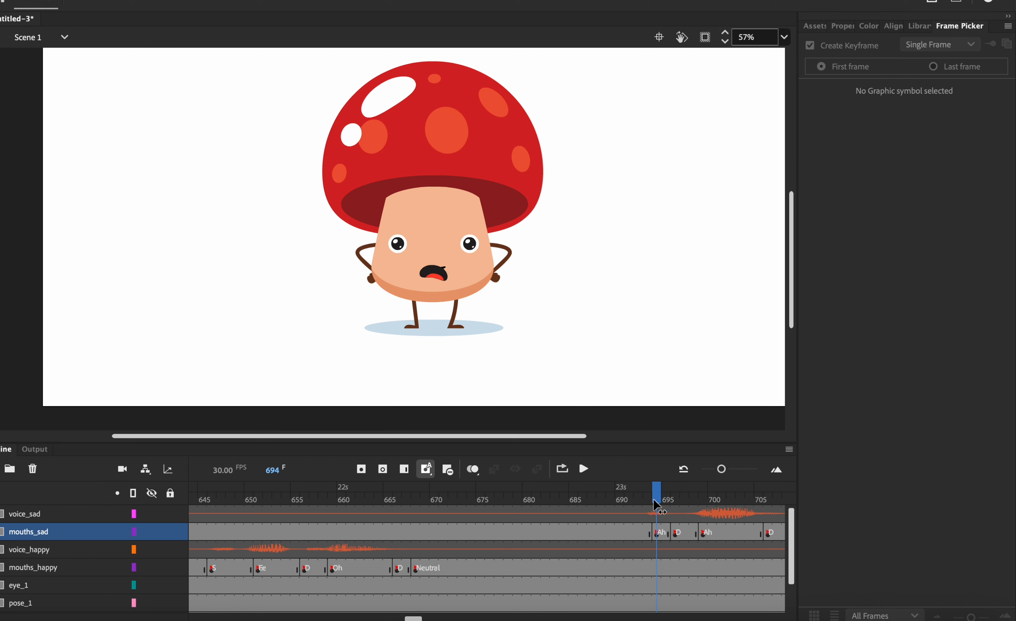
pyautogui.click(656, 569)
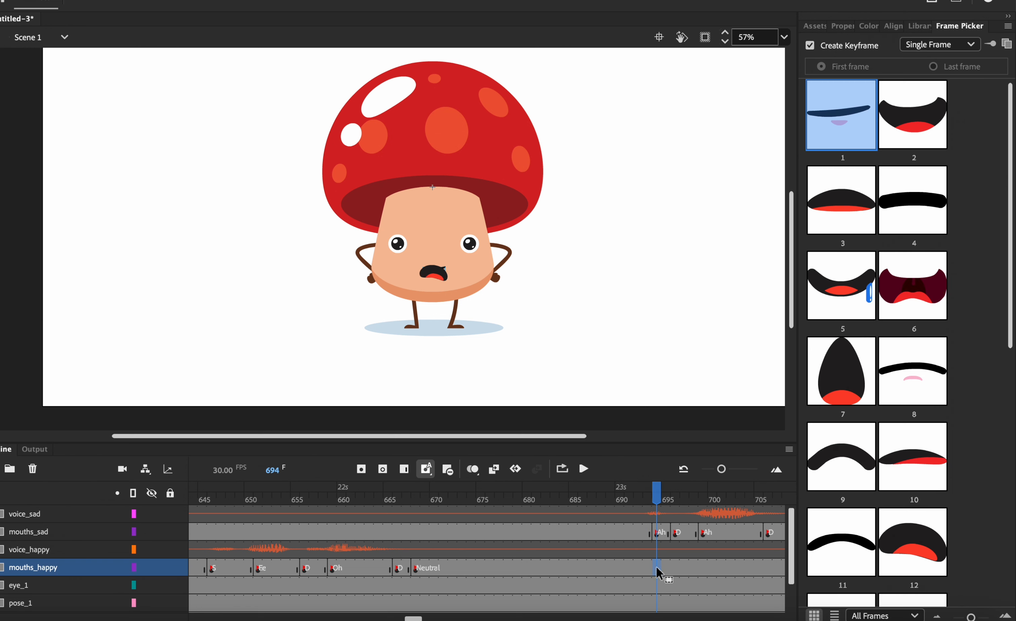
pyautogui.scroll(-5, 875, 513)
pyautogui.click(863, 542)
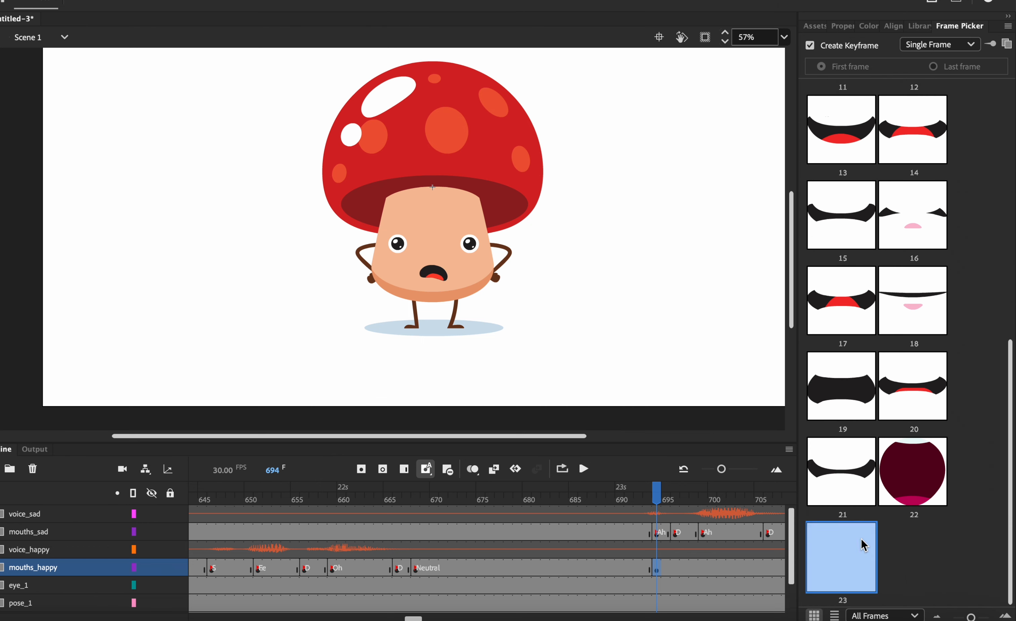
# Add a keyframe with the blank mouth frame 23 on the mouths_sad layer at frame 1007, where the happy voice resumes
pyautogui.moveTo(653, 500)
pyautogui.mouseDown()
pyautogui.moveTo(511, 500)
pyautogui.moveTo(665, 514)
pyautogui.mouseUp()
pyautogui.hscroll(10, 668, 555)
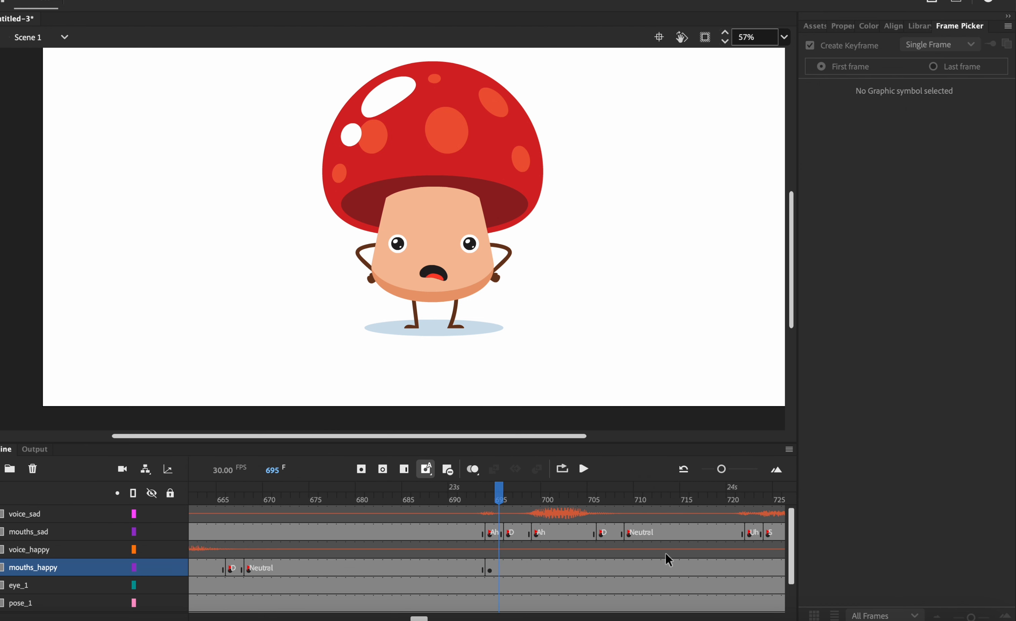
pyautogui.hscroll(15, 664, 554)
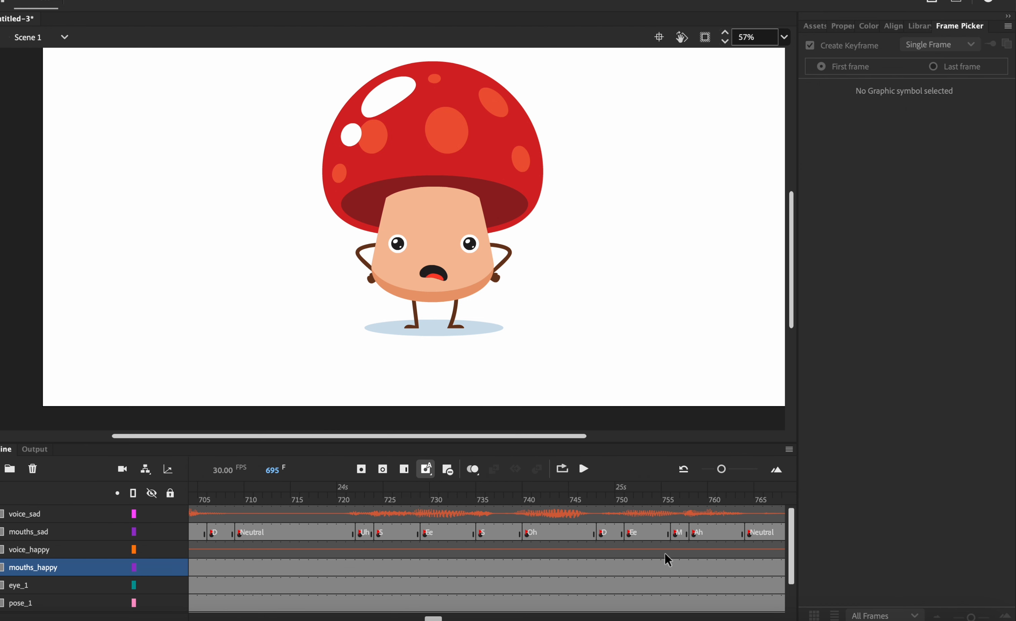
pyautogui.hscroll(3, 664, 552)
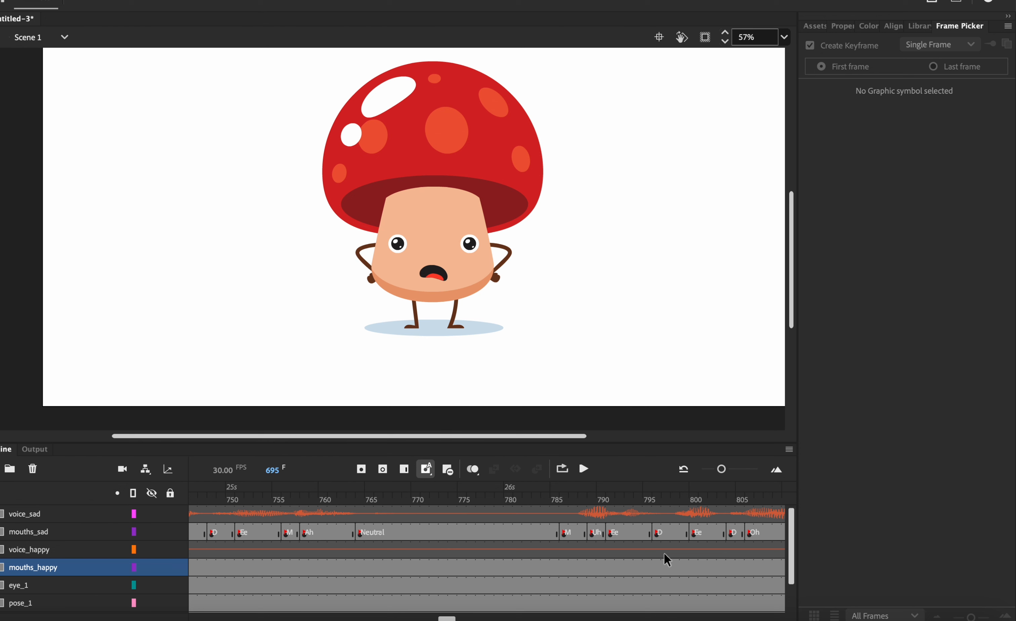
pyautogui.hscroll(10, 663, 553)
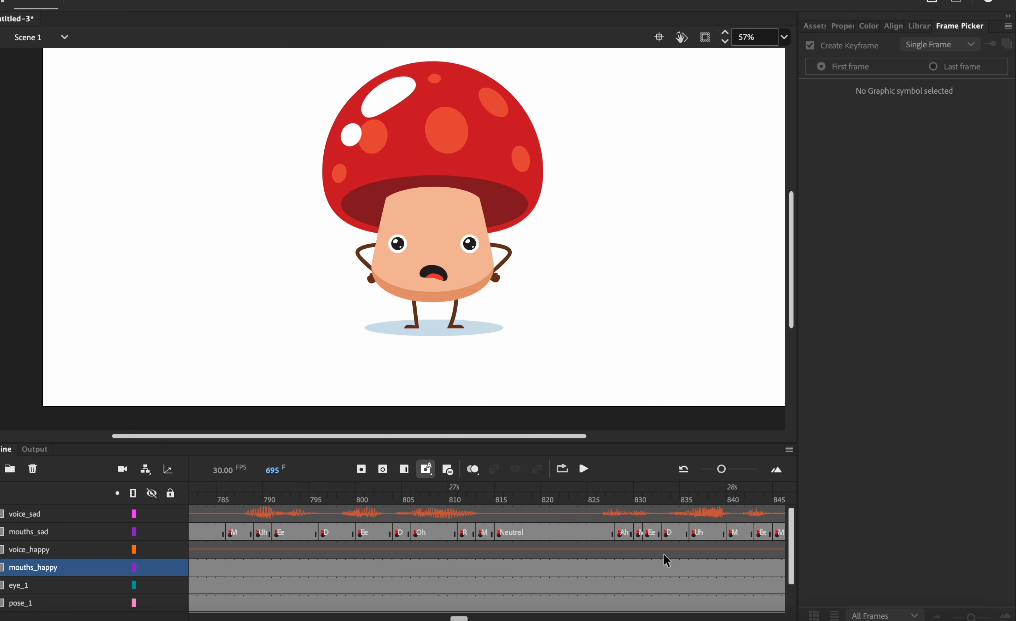
pyautogui.hscroll(14, 662, 552)
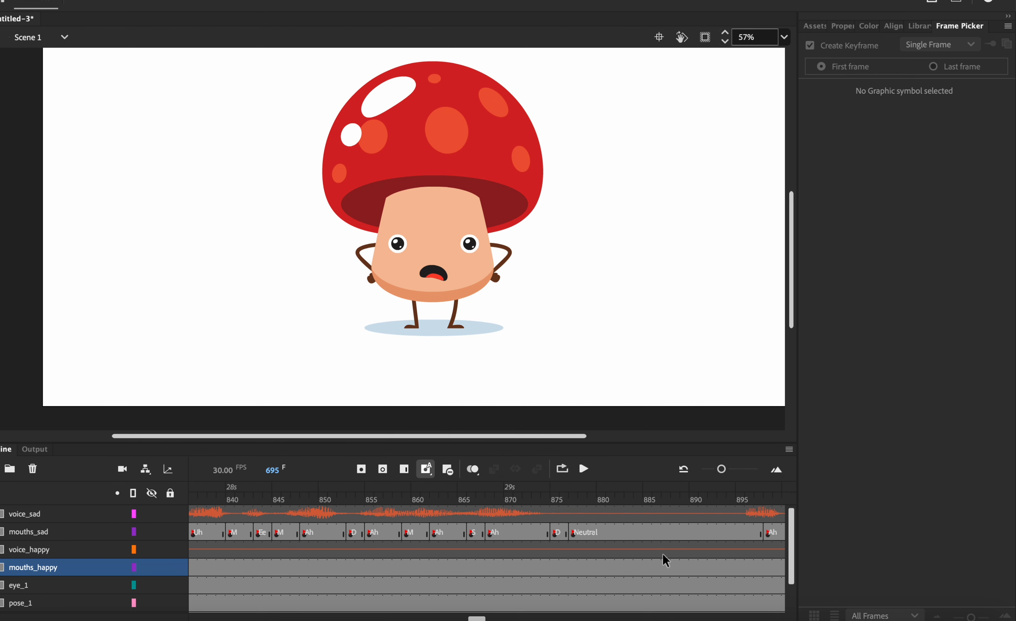
pyautogui.hscroll(9, 662, 553)
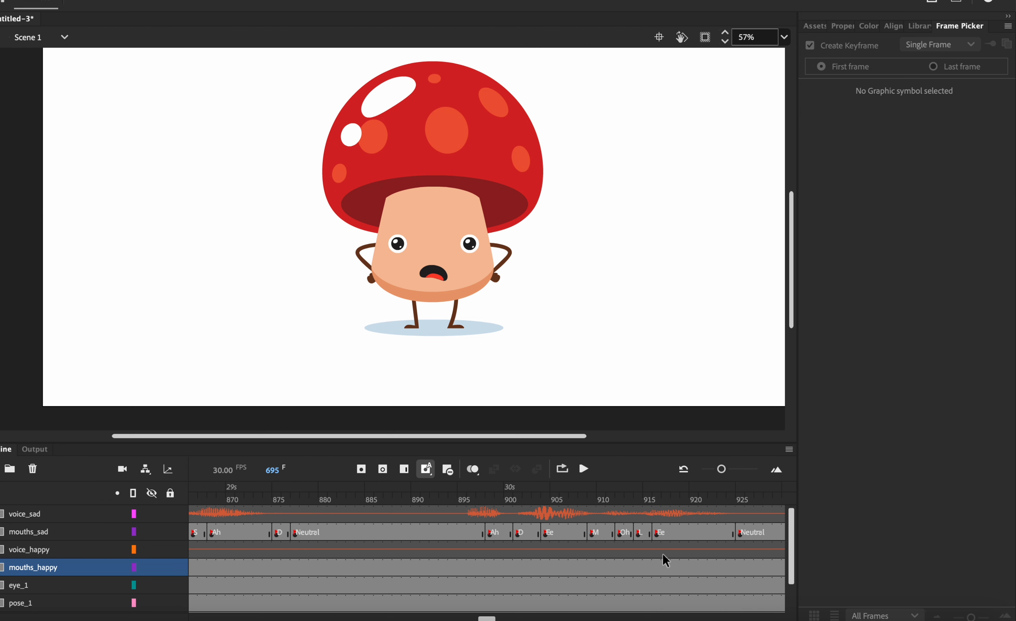
pyautogui.hscroll(20, 661, 553)
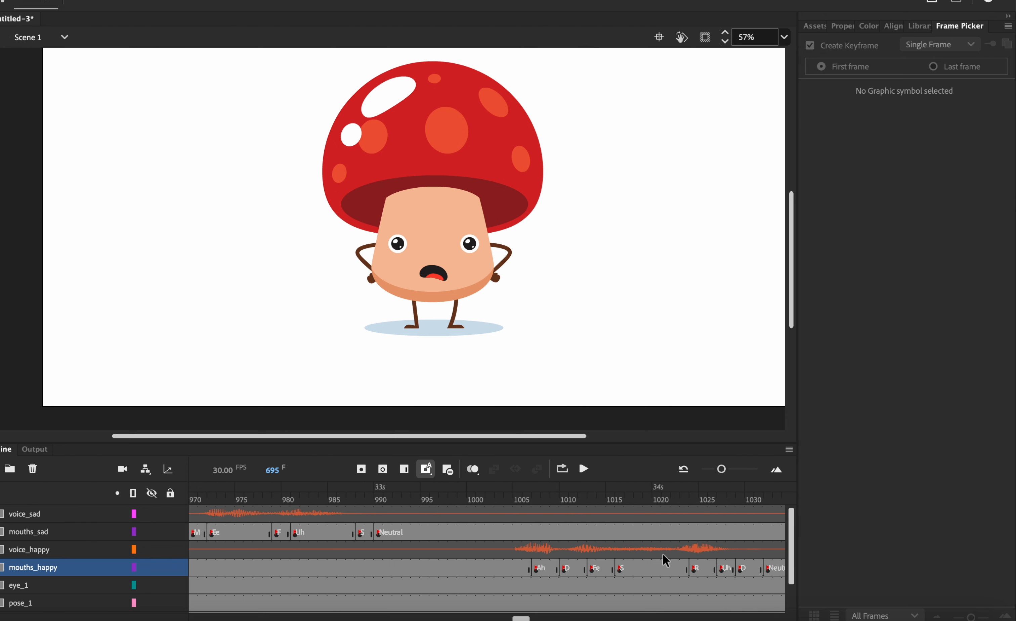
pyautogui.click(535, 503)
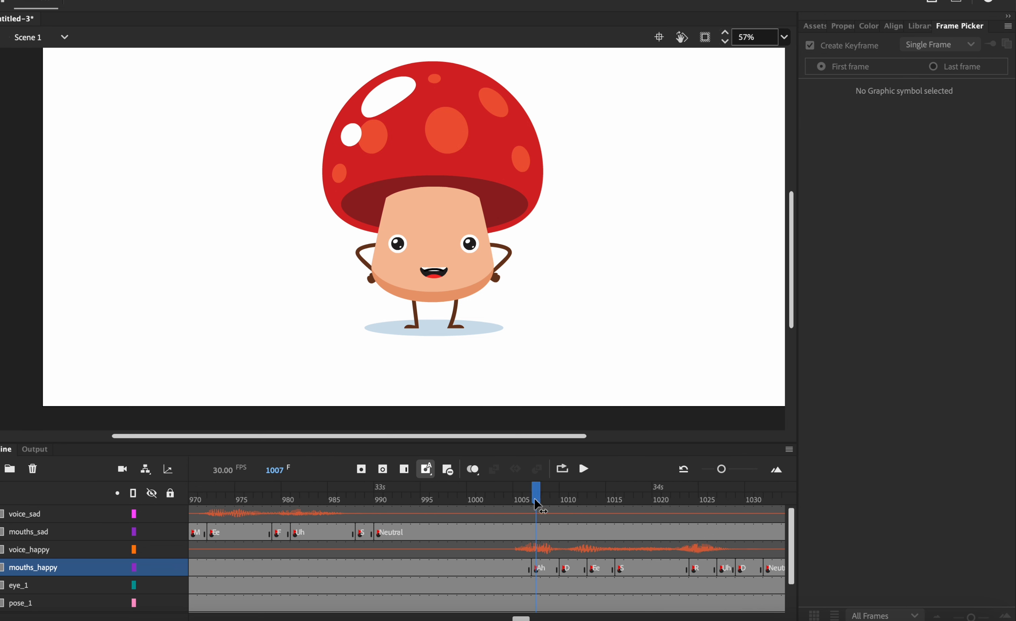
pyautogui.click(536, 534)
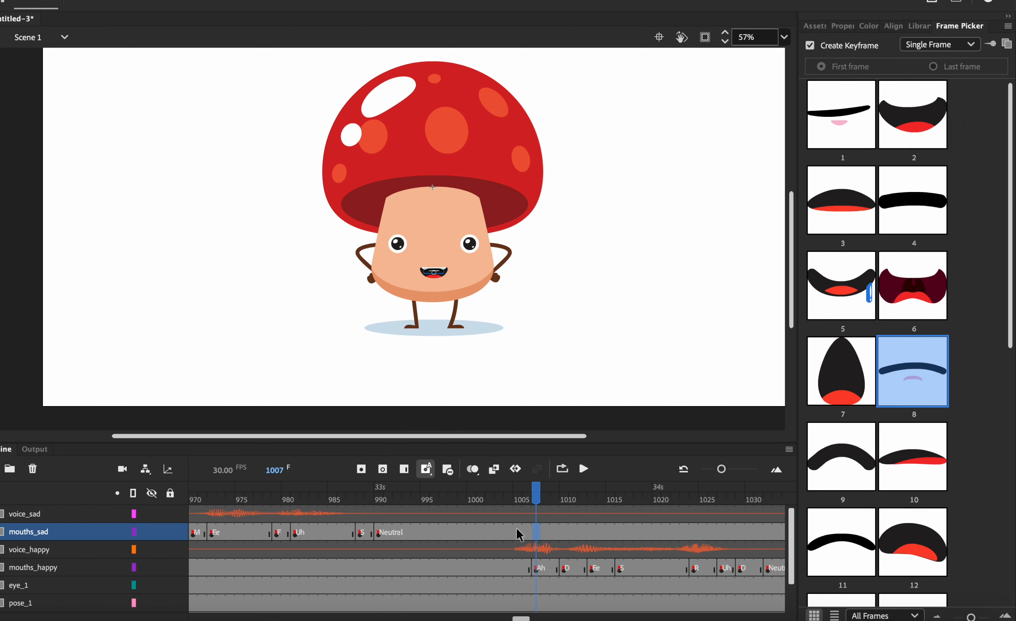
pyautogui.scroll(-5, 840, 542)
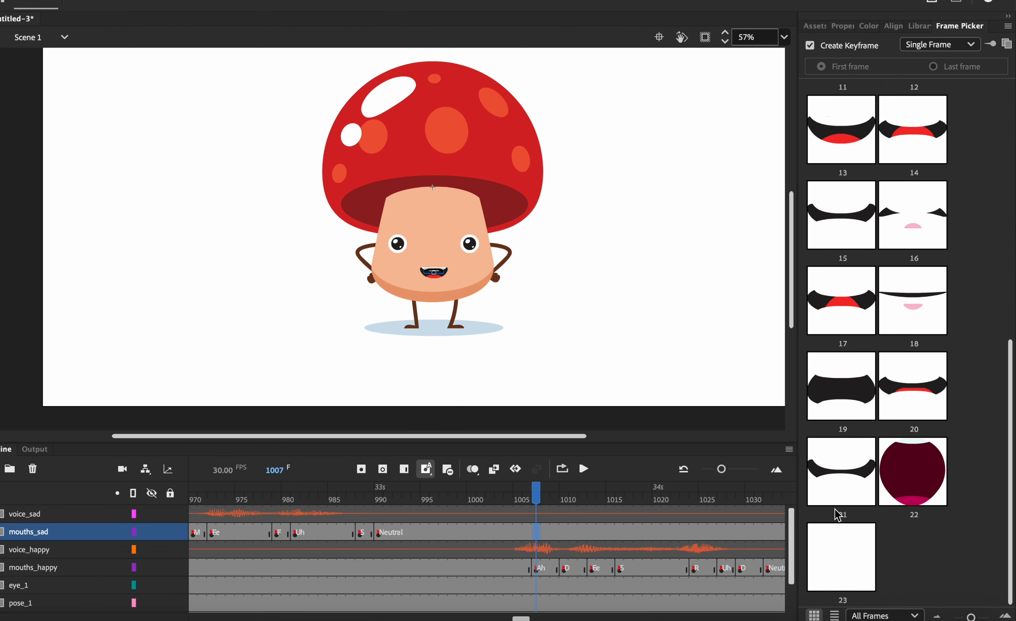
pyautogui.click(843, 572)
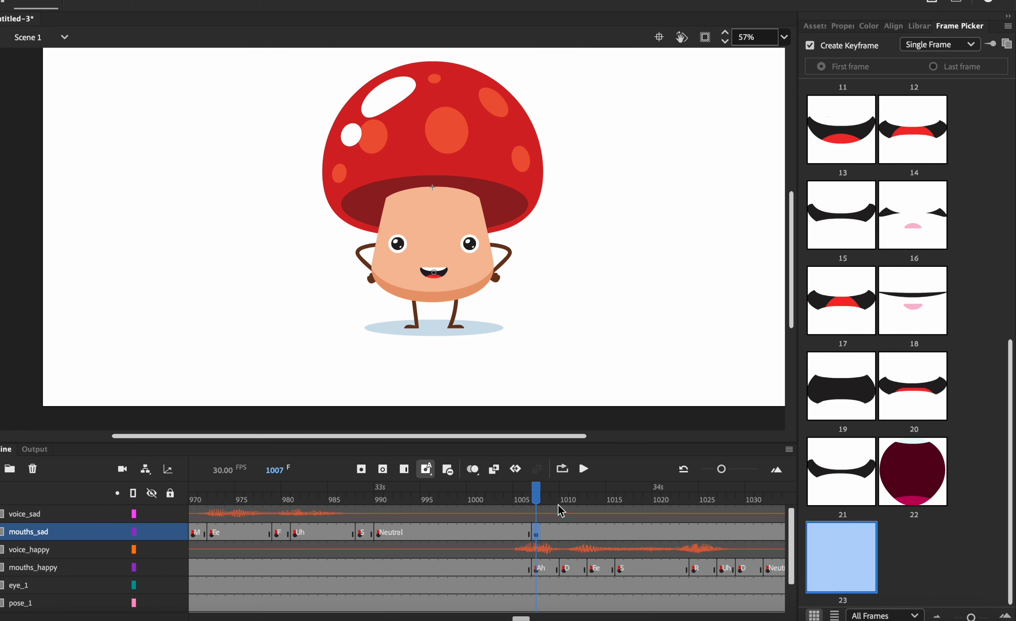
# Check the rest of the timeline up to the end of the voices, and play the animation from frame 1
pyautogui.moveTo(540, 497); pyautogui.dragTo(582, 497)
pyautogui.hscroll(20, 614, 534)
pyautogui.hscroll(-2, 576, 549)
pyautogui.hscroll(10, 578, 552)
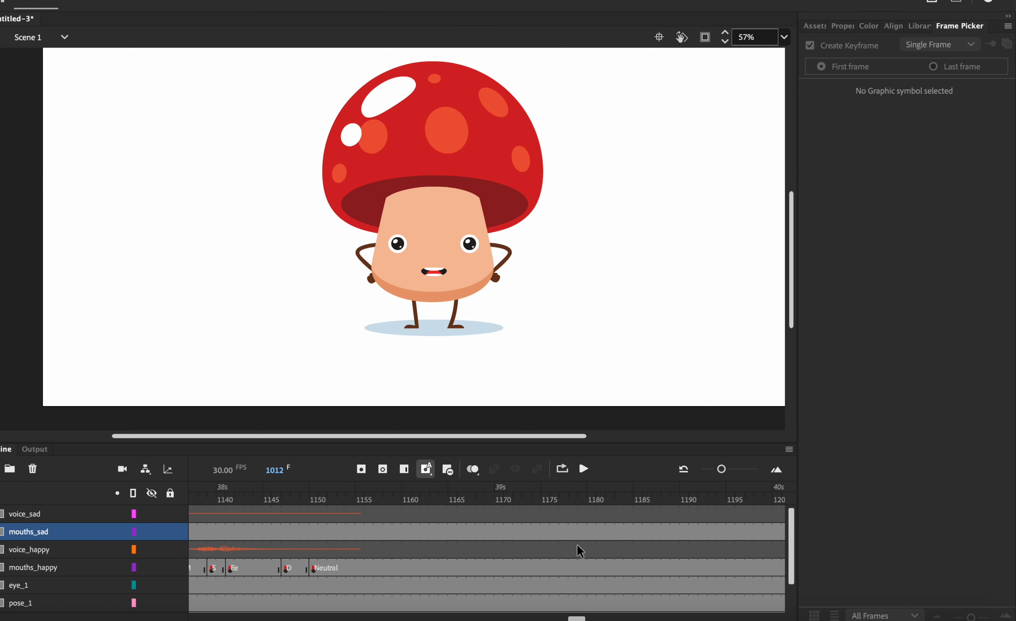
pyautogui.hscroll(-12, 580, 549)
pyautogui.hscroll(5, 588, 544)
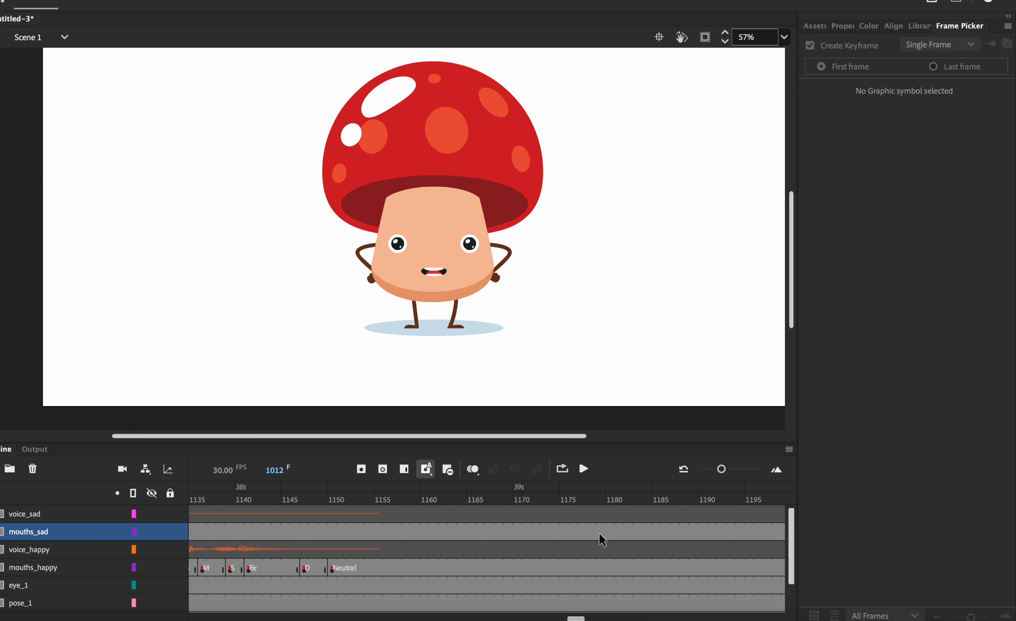
pyautogui.hscroll(-2, 600, 540)
pyautogui.moveTo(366, 495); pyautogui.dragTo(465, 510)
pyautogui.moveTo(573, 604); pyautogui.dragTo(178, 613)
pyautogui.click(194, 479)
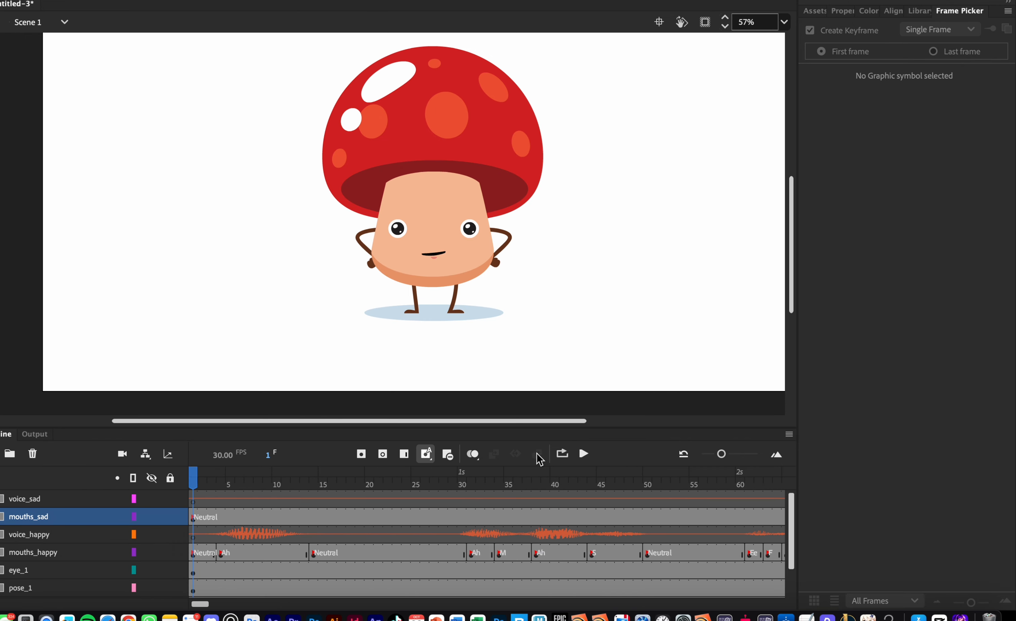
pyautogui.click(584, 454)
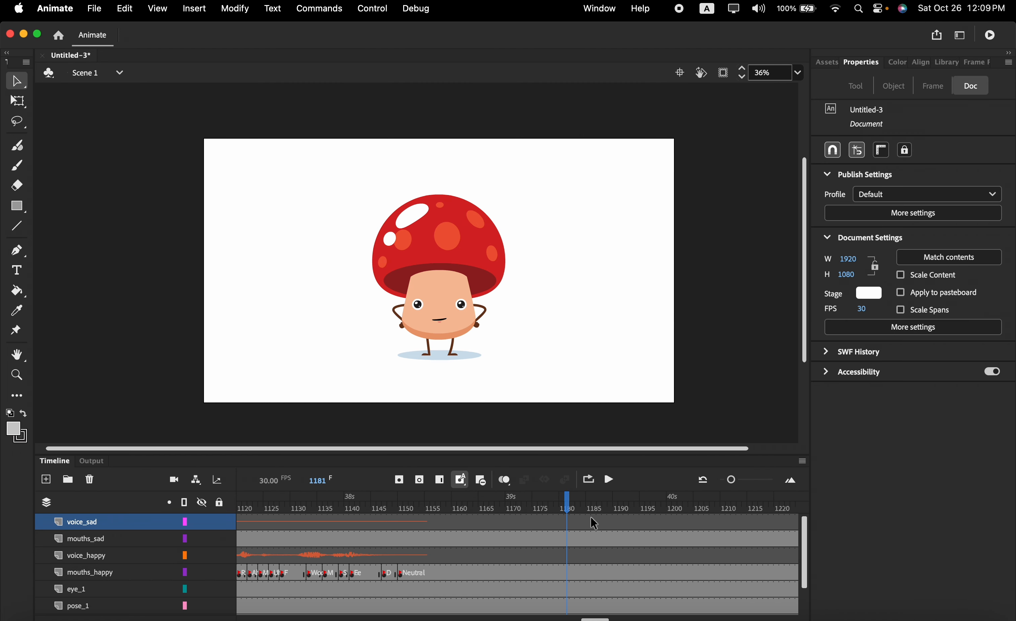
# Add a new layer above voice_sad and draw a light grey rectangle on it at frame 1, slightly larger than the stage
pyautogui.click(52, 483)
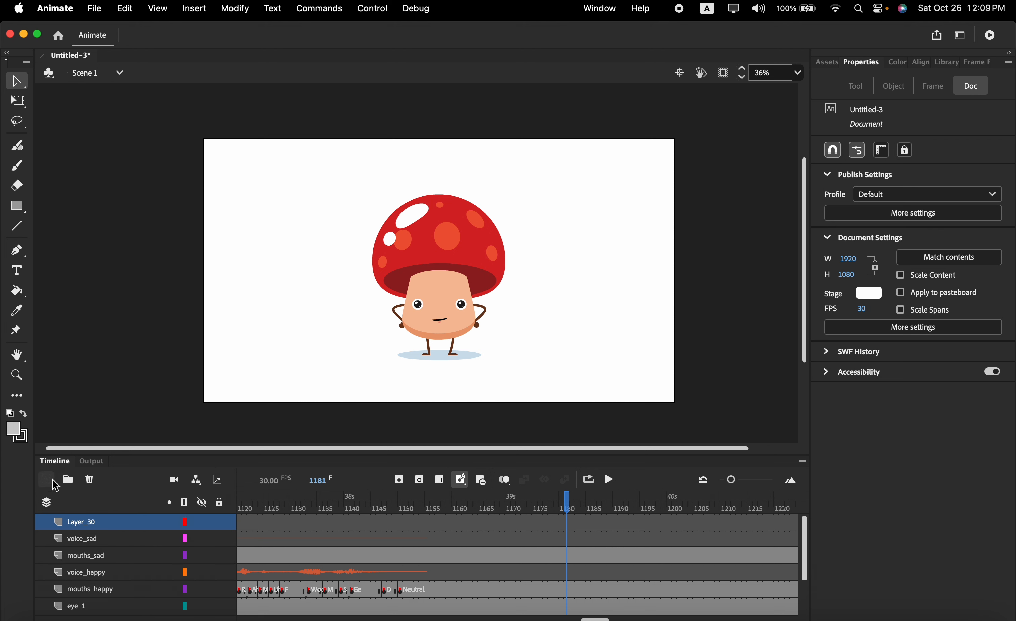
pyautogui.click(17, 209)
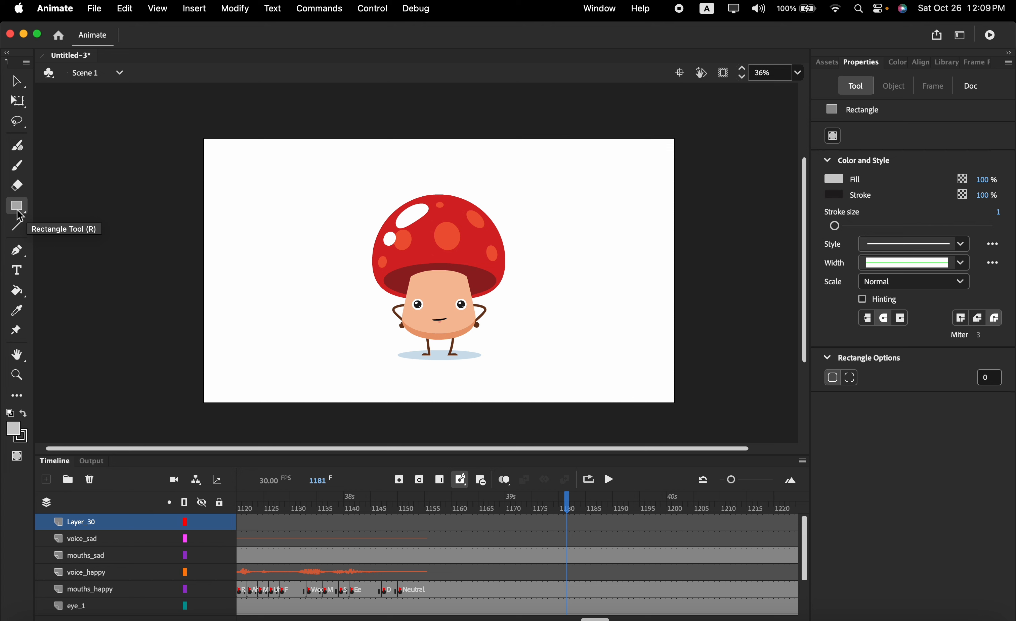
pyautogui.click(19, 433)
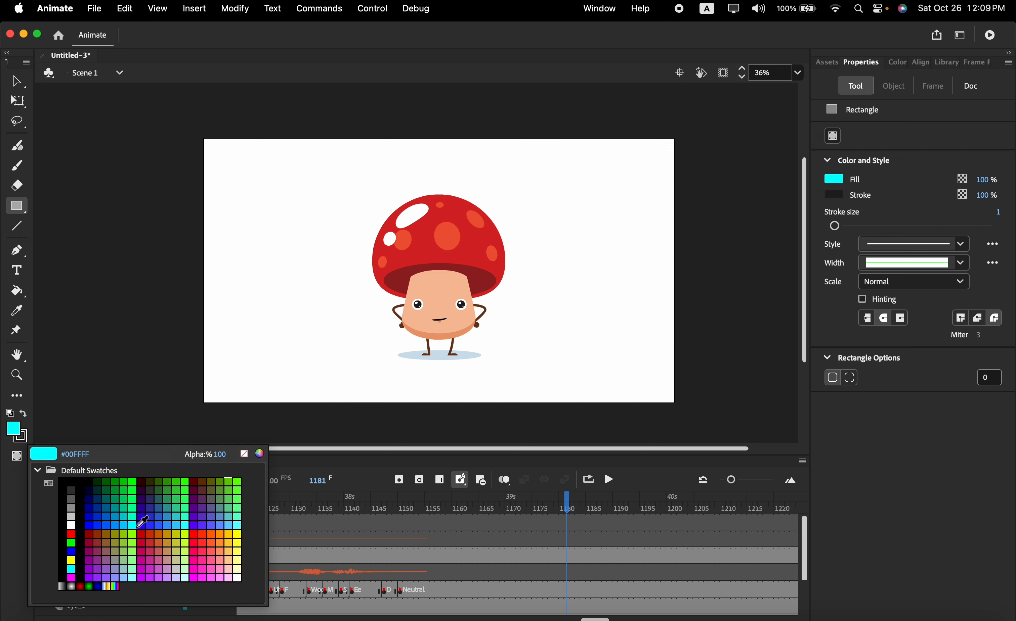
pyautogui.click(73, 517)
pyautogui.hscroll(-10, 545, 571)
pyautogui.hscroll(-10, 517, 572)
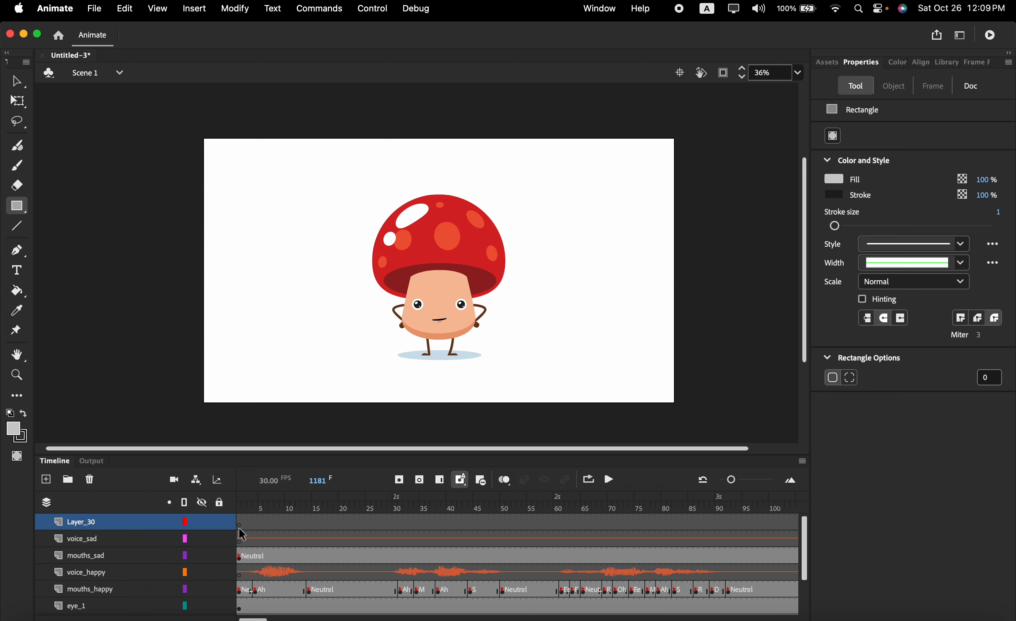
pyautogui.click(242, 535)
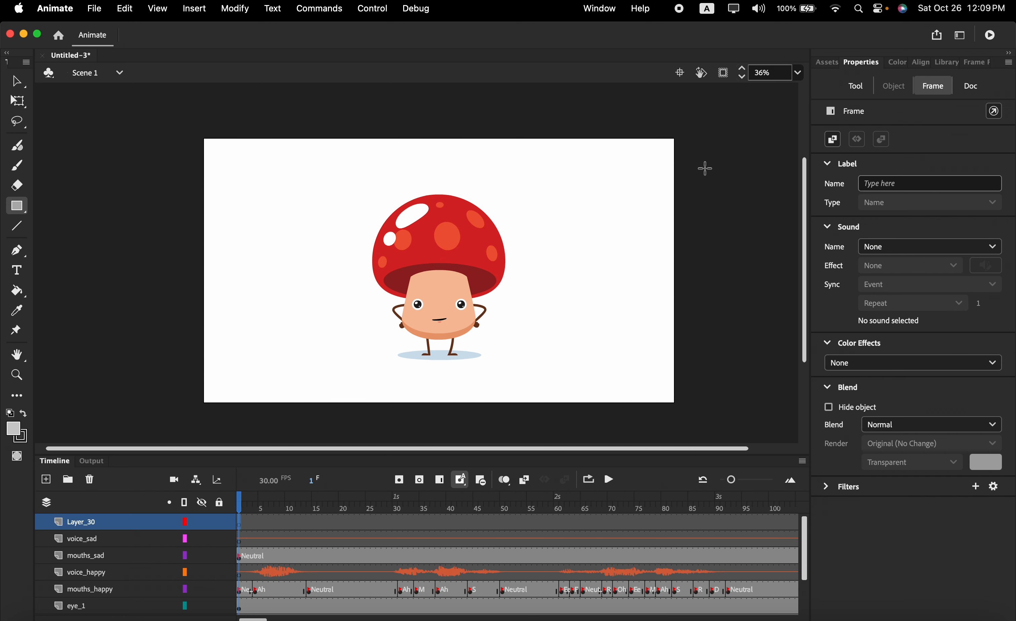
pyautogui.moveTo(693, 122)
pyautogui.mouseDown()
pyautogui.moveTo(407, 307)
pyautogui.moveTo(204, 425)
pyautogui.moveTo(182, 424)
pyautogui.mouseUp()
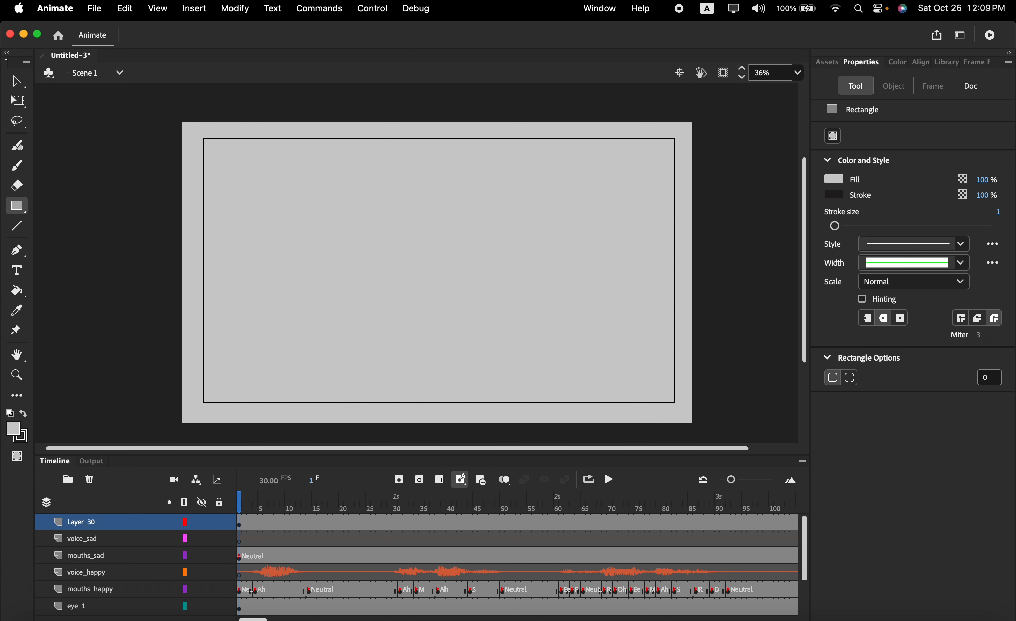
pyautogui.moveTo(261, 620); pyautogui.dragTo(622, 619)
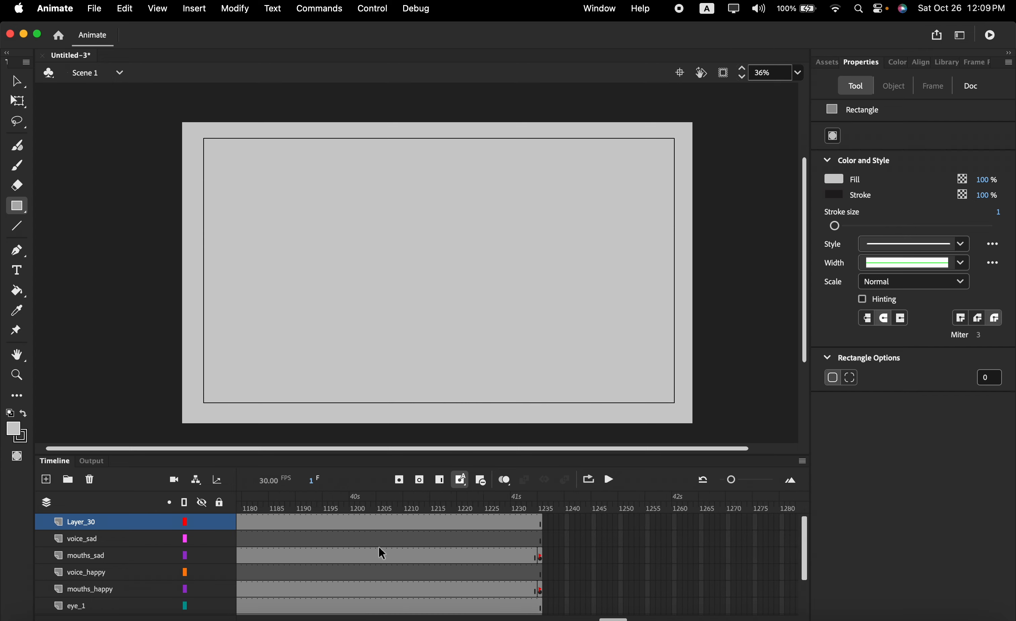
# Rename the grey rectangle's layer as background and move it below the shadow layer
pyautogui.click(91, 526)
pyautogui.doubleClick(85, 525)
pyautogui.write('backgro')
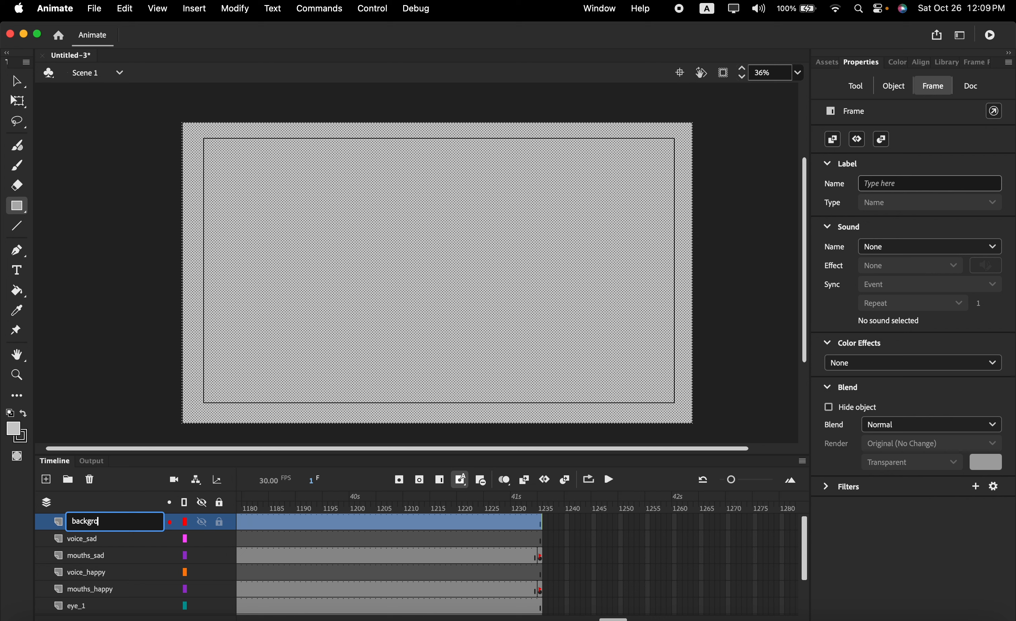
pyautogui.write('und')
pyautogui.press('Return')
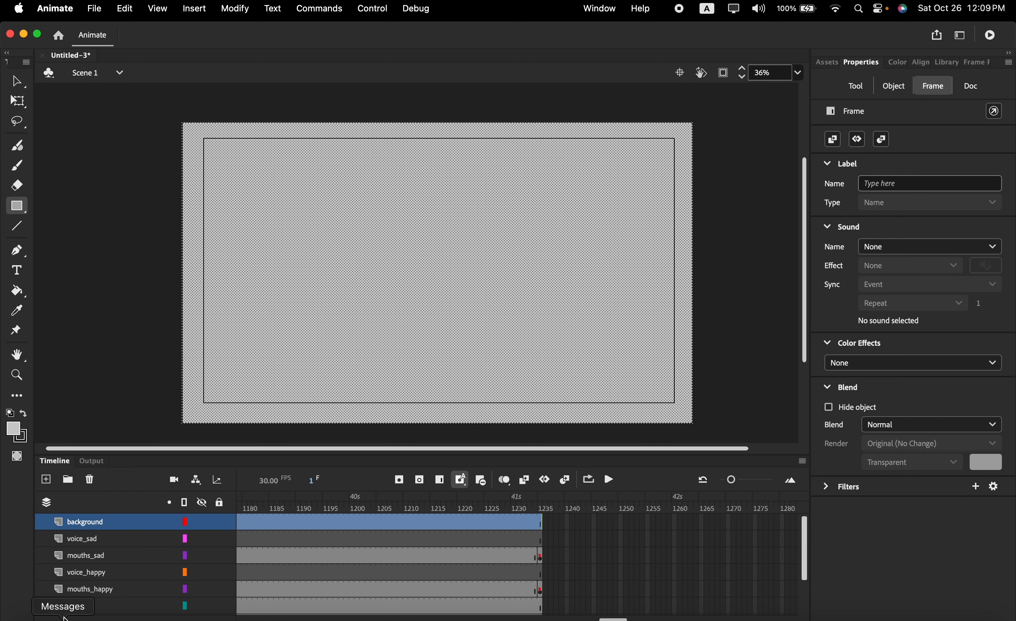
pyautogui.moveTo(79, 526); pyautogui.dragTo(81, 613)
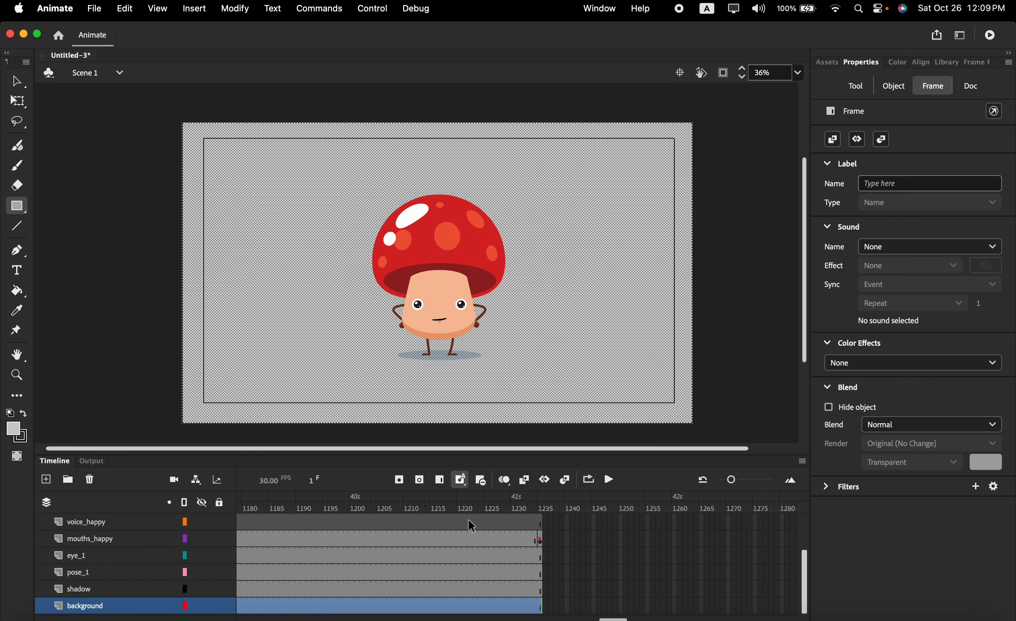
pyautogui.moveTo(506, 510); pyautogui.dragTo(464, 526)
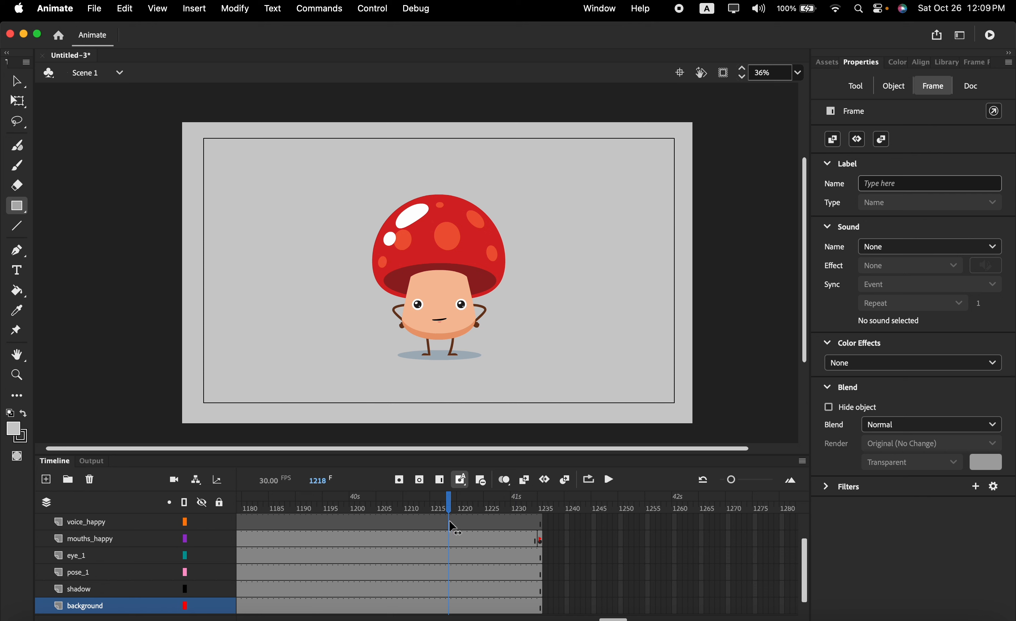
pyautogui.moveTo(608, 619); pyautogui.dragTo(181, 564)
pyautogui.moveTo(300, 513); pyautogui.dragTo(277, 511)
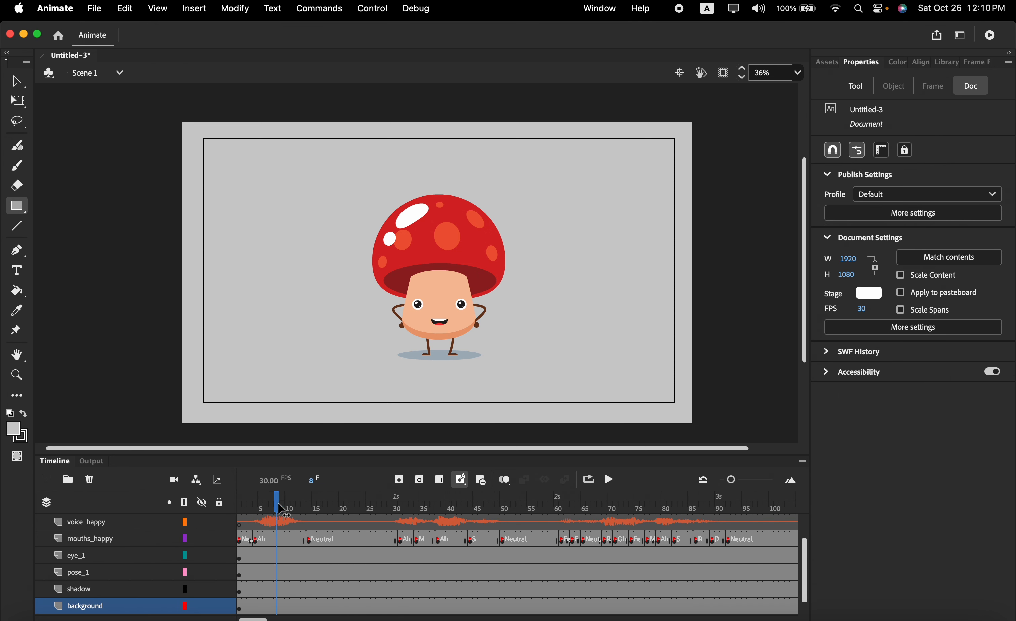
# Open the video/media export settings and set Scene 1's frame range to 1 to 1180, with H.264 as the format
pyautogui.click(95, 7)
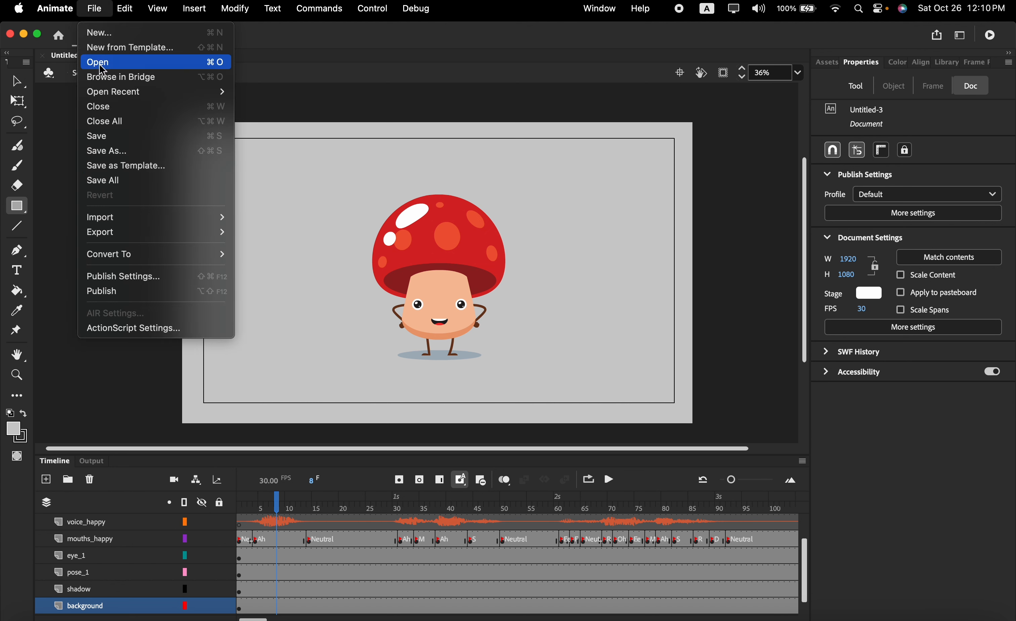
pyautogui.moveTo(133, 244)
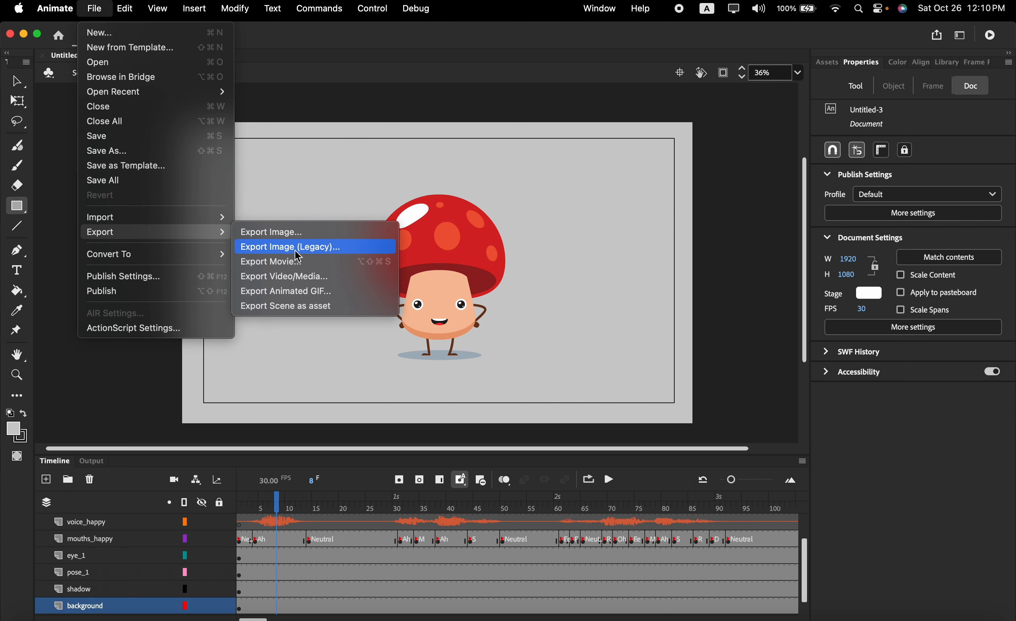
pyautogui.click(327, 278)
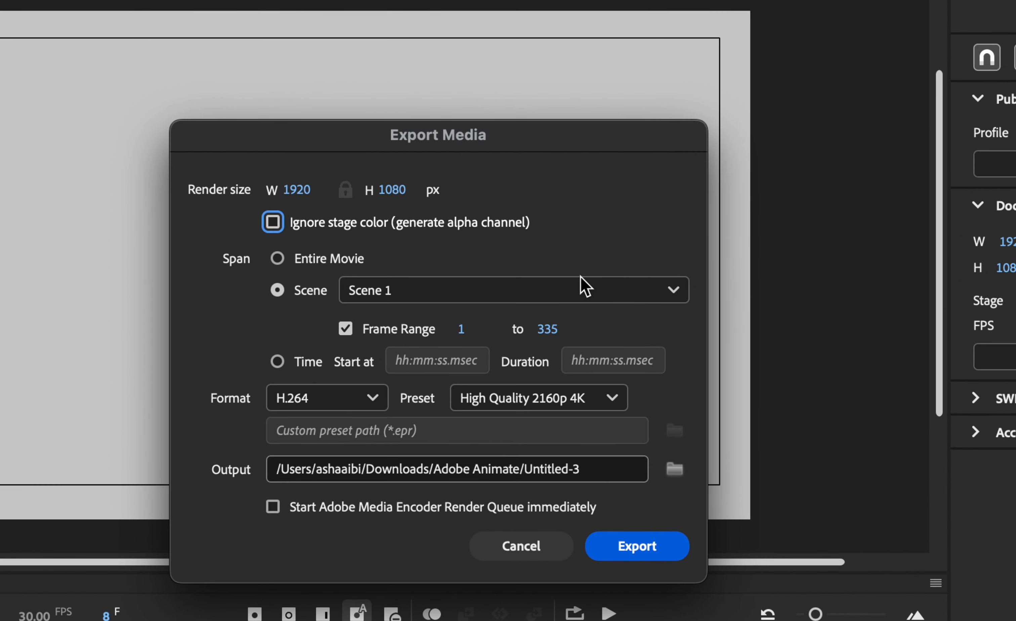
pyautogui.click(547, 328)
pyautogui.click(456, 329)
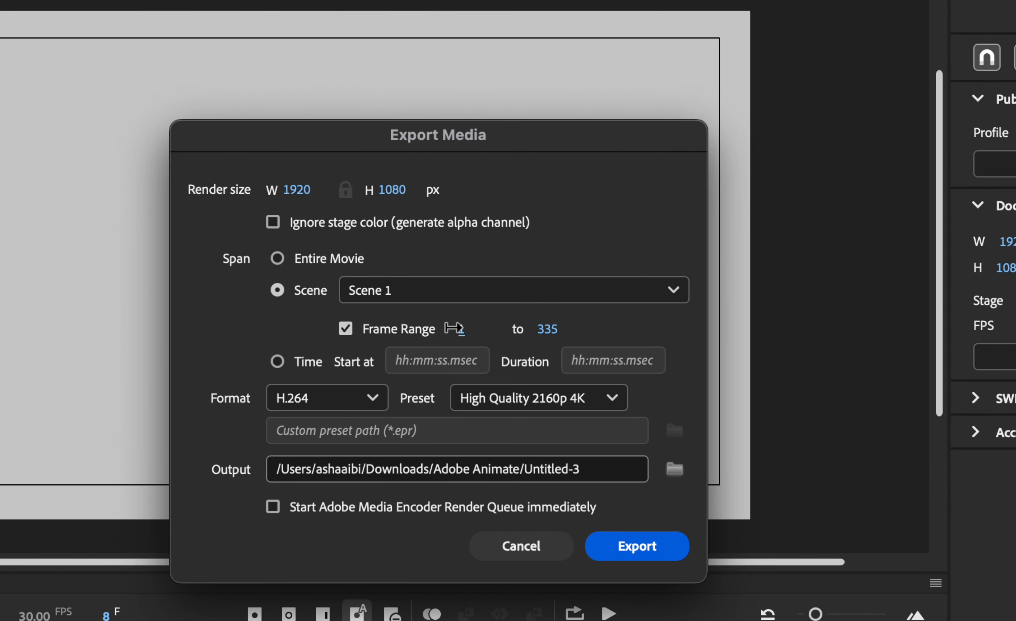
pyautogui.click(547, 331)
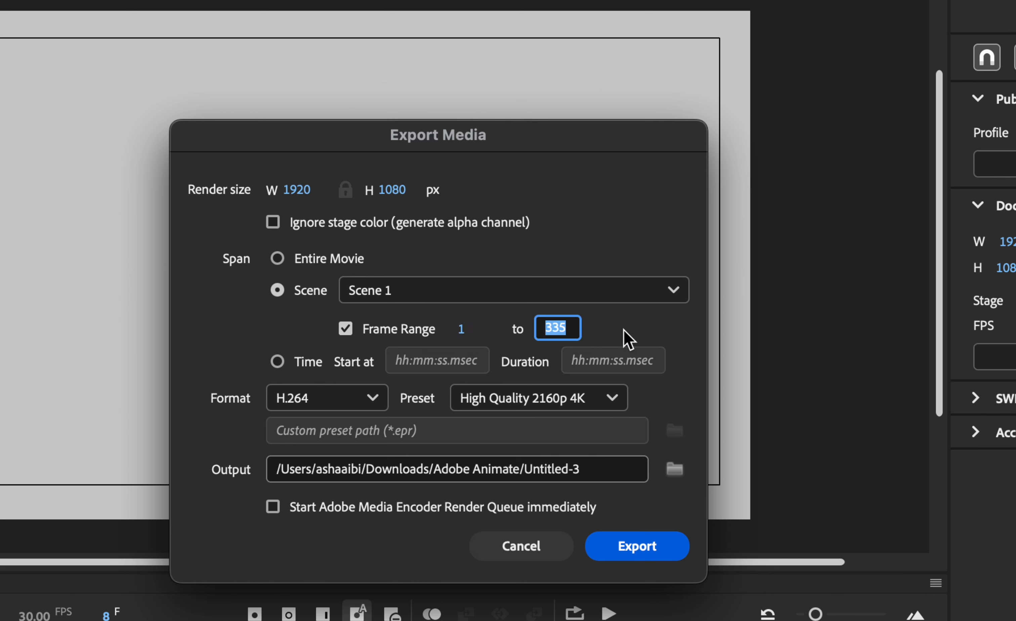
pyautogui.write('1180')
pyautogui.click(646, 336)
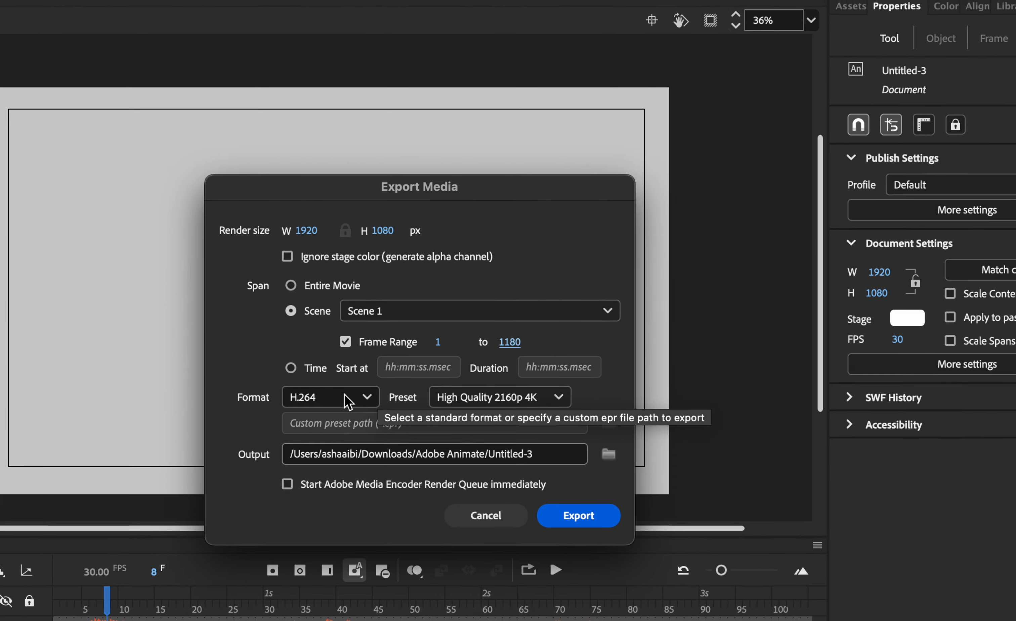
pyautogui.click(348, 401)
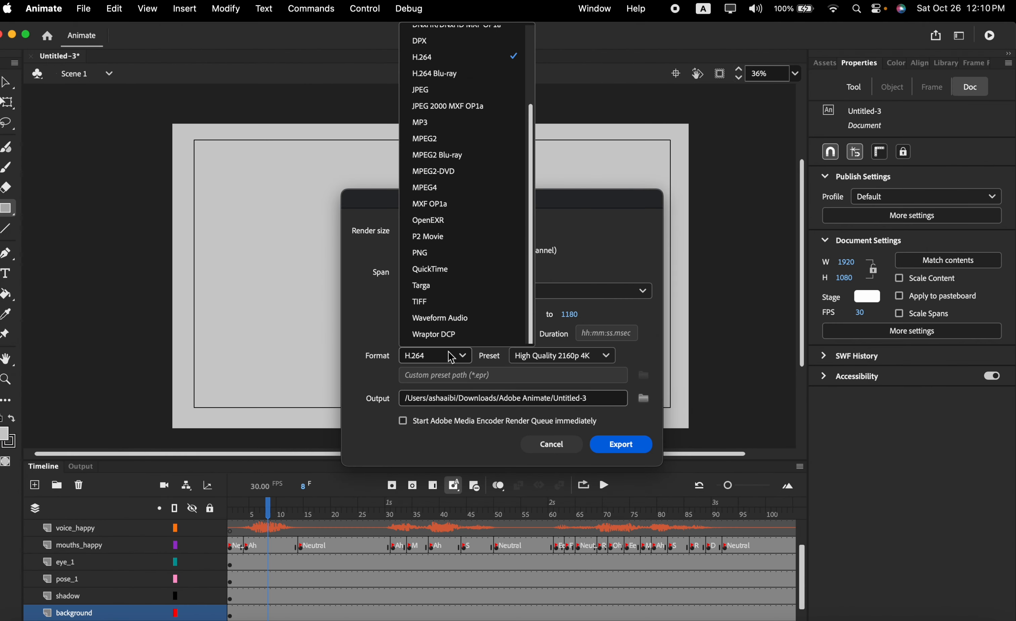
pyautogui.click(451, 357)
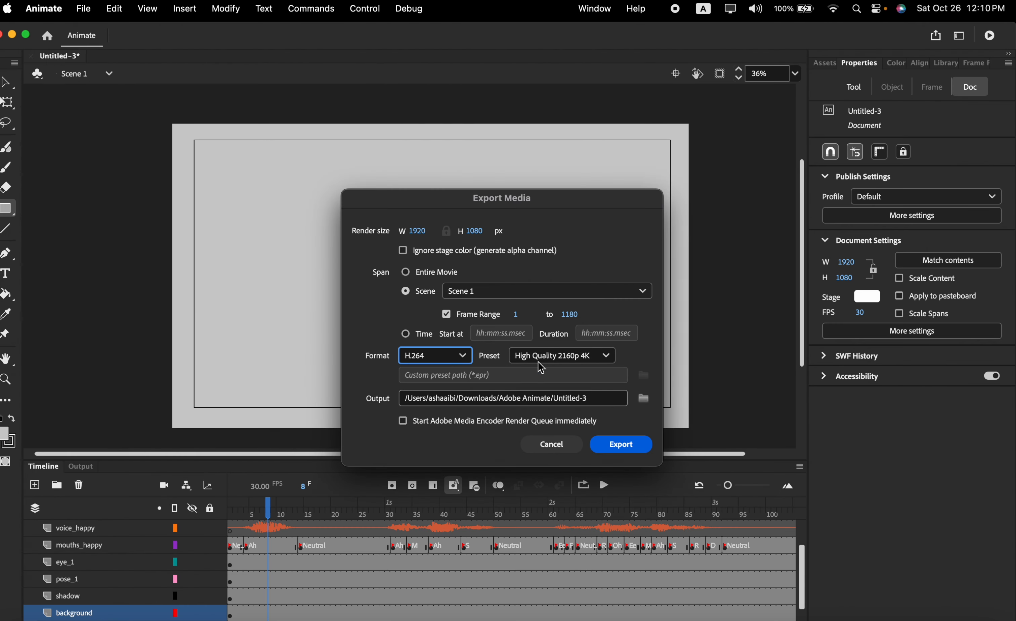
# Review the available H.264 presets and keep High Quality 2160p 4K as the export preset
pyautogui.click(594, 357)
pyautogui.scroll(5, 654, 234)
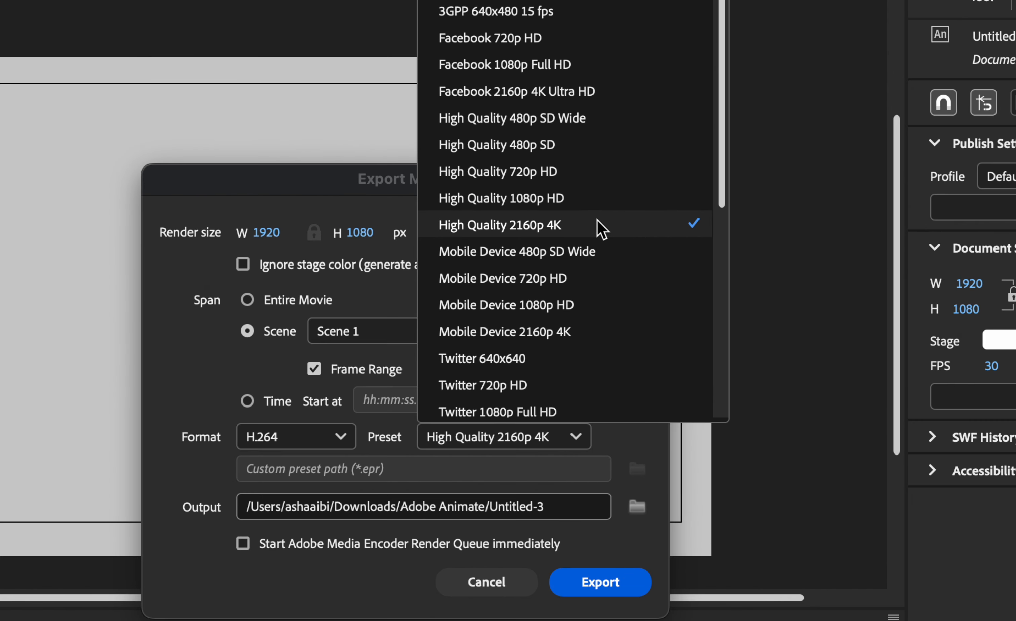
pyautogui.click(600, 227)
pyautogui.click(487, 440)
pyautogui.scroll(5, 530, 171)
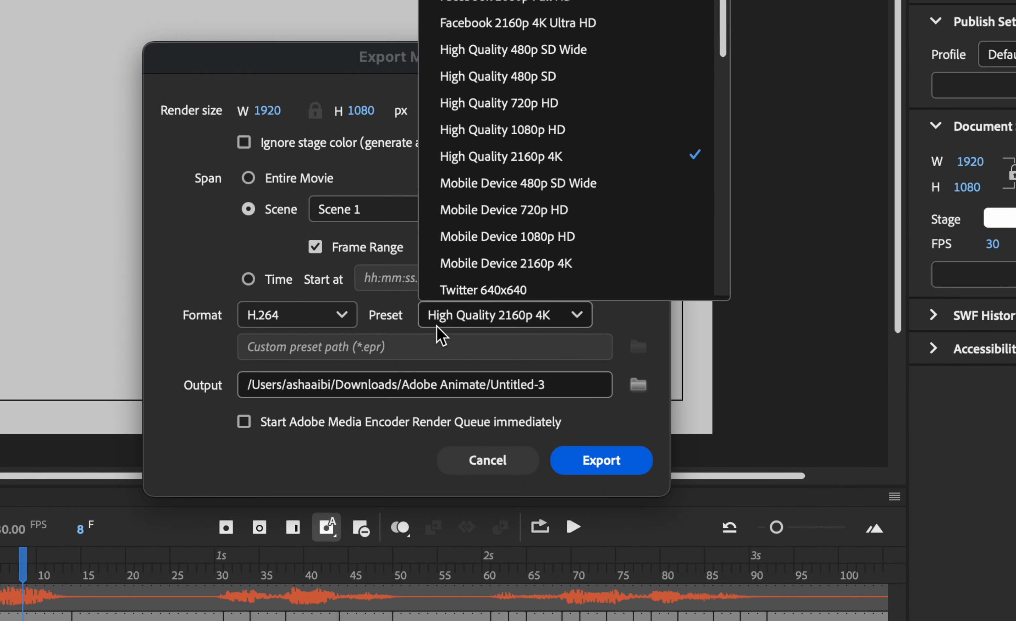
pyautogui.click(443, 594)
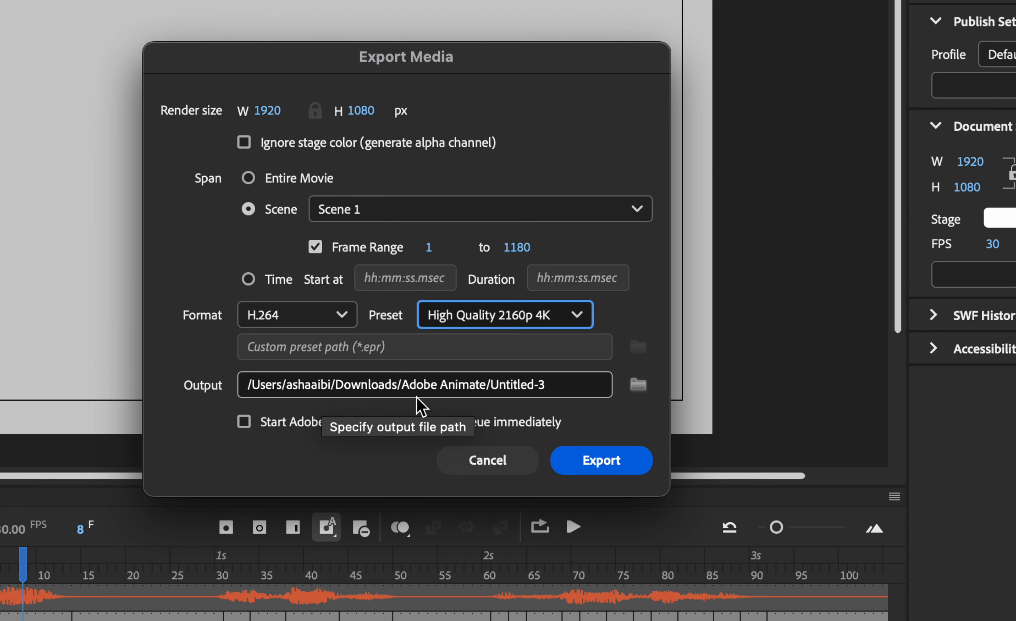
# Set the export destination to the Lip Sync folder with the file name Mushroom Lip Sync
pyautogui.click(638, 385)
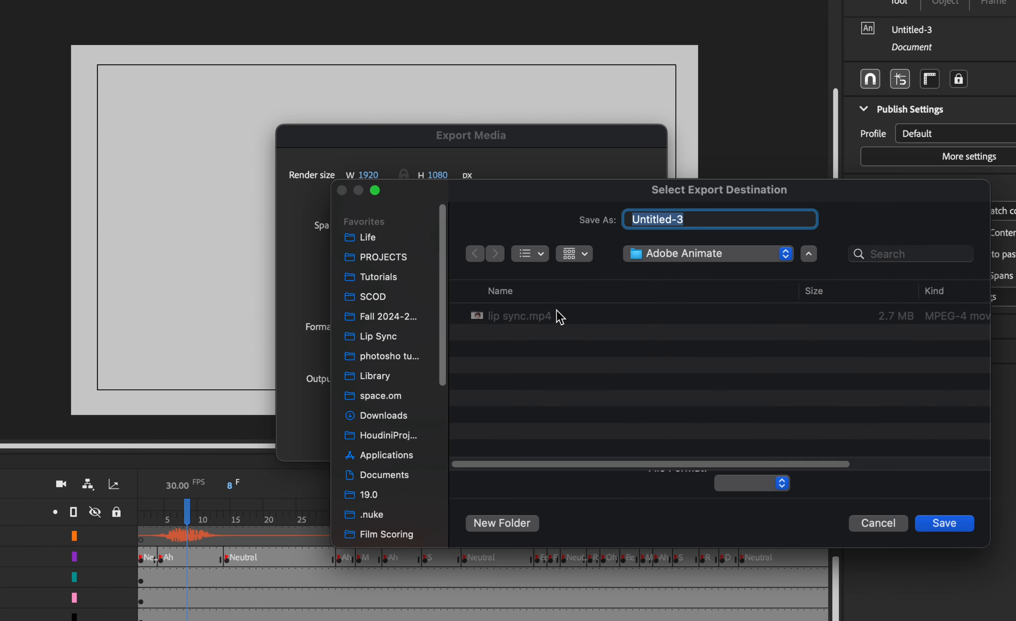
pyautogui.click(390, 339)
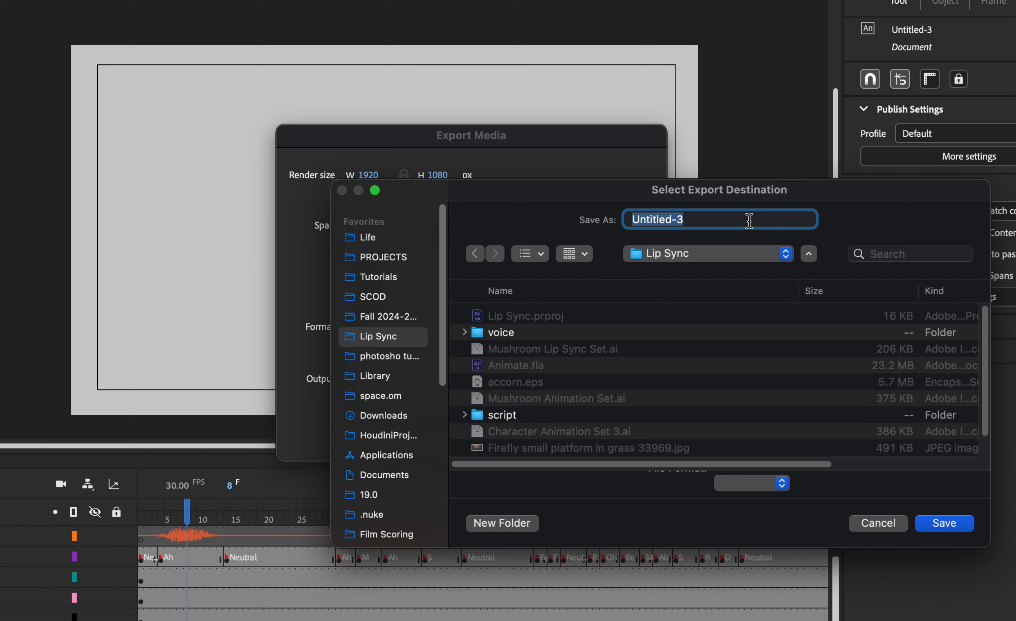
pyautogui.write('Mush')
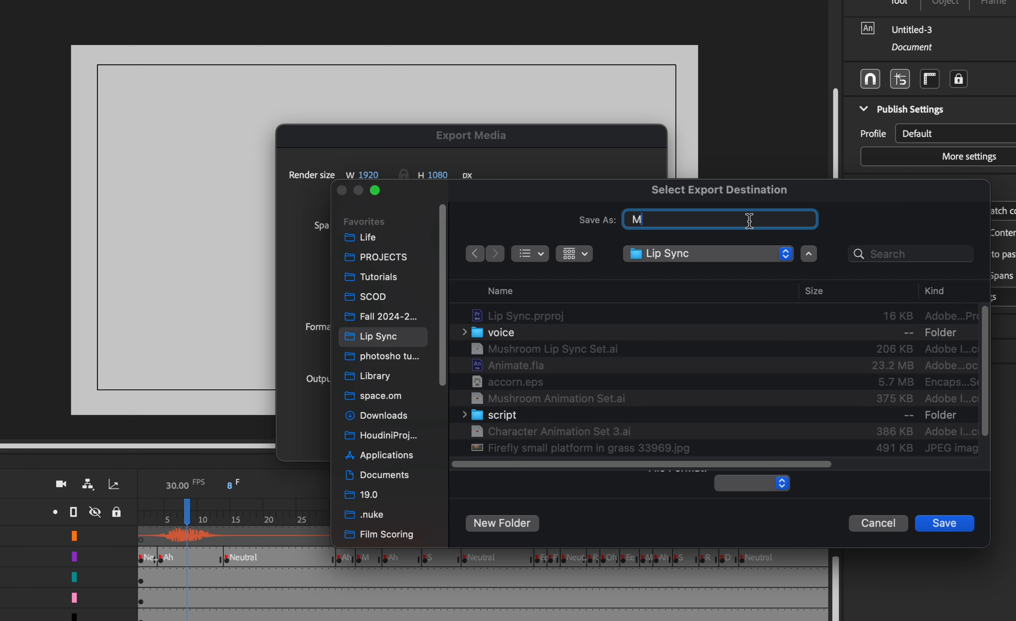
pyautogui.write('room Lip Sync')
pyautogui.press('Return')
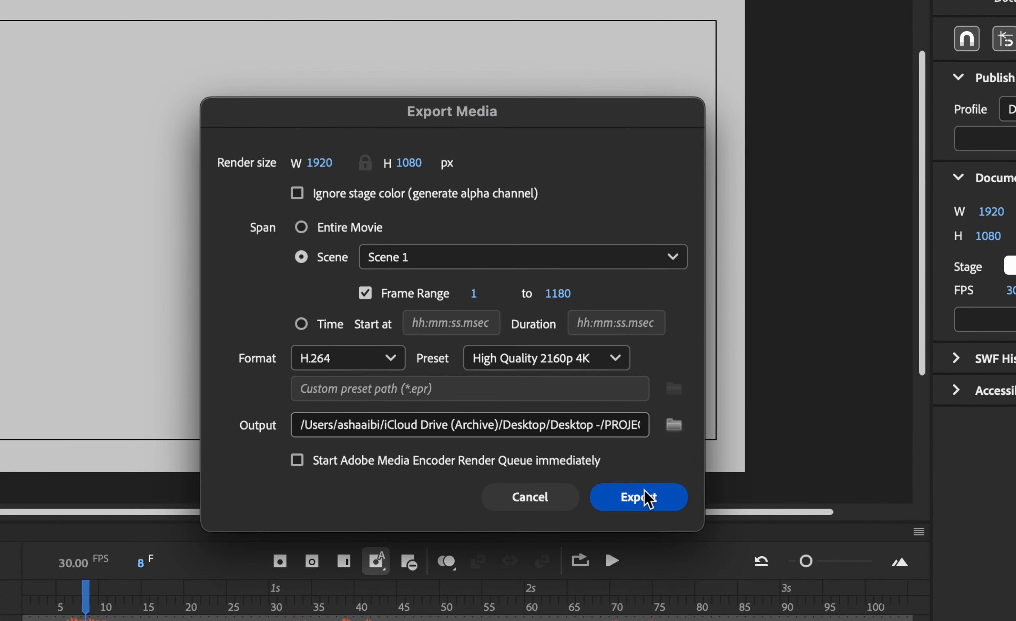
# Export the animation through the Media Encoder queue and open the rendered Mushroom Lip Sync.mp4 from its output folder
pyautogui.click(646, 504)
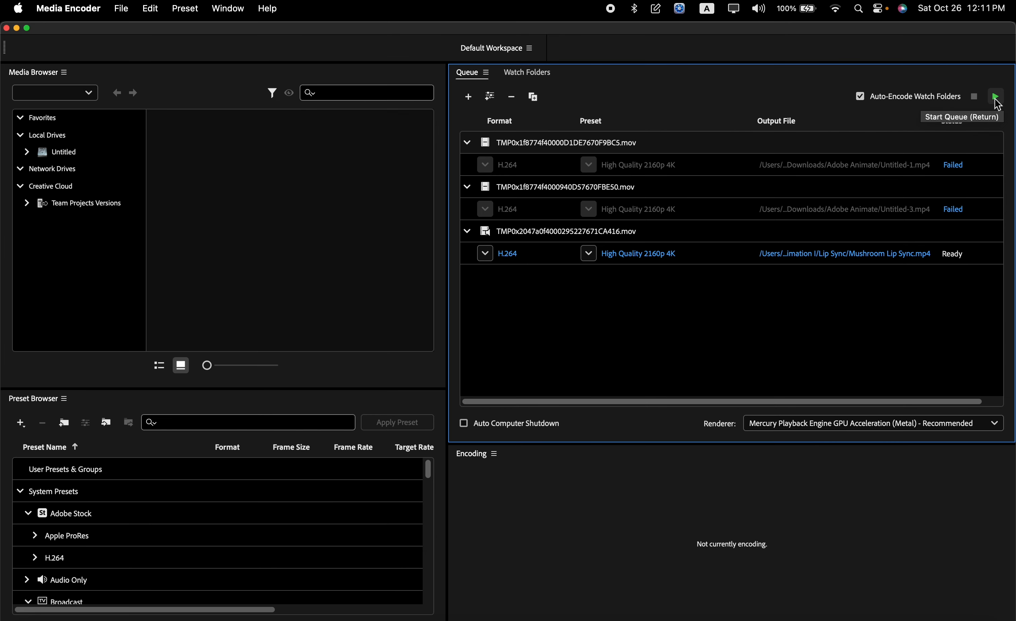
pyautogui.click(995, 98)
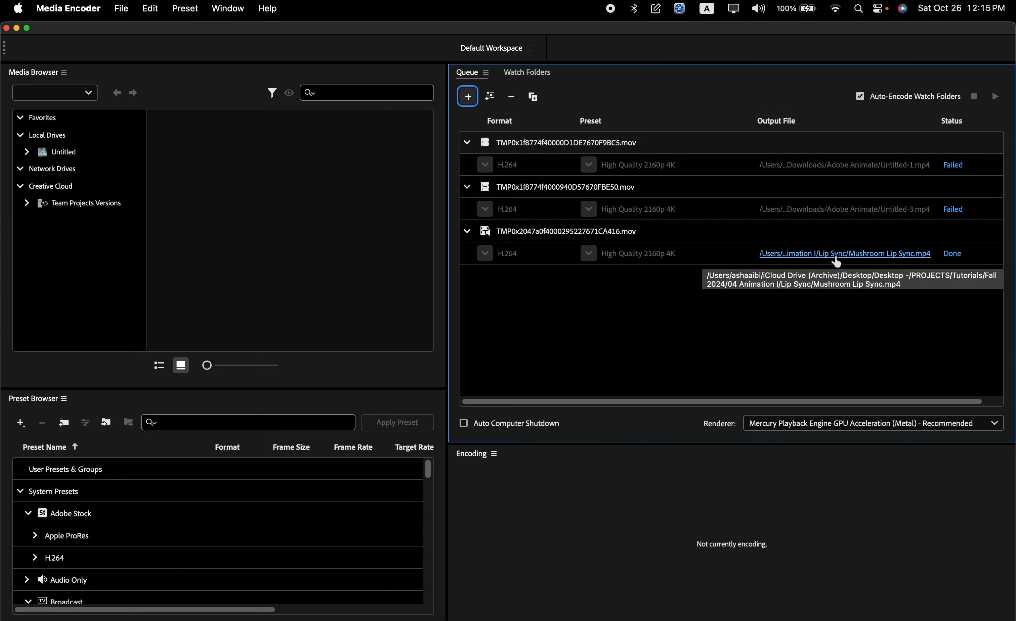
pyautogui.click(835, 255)
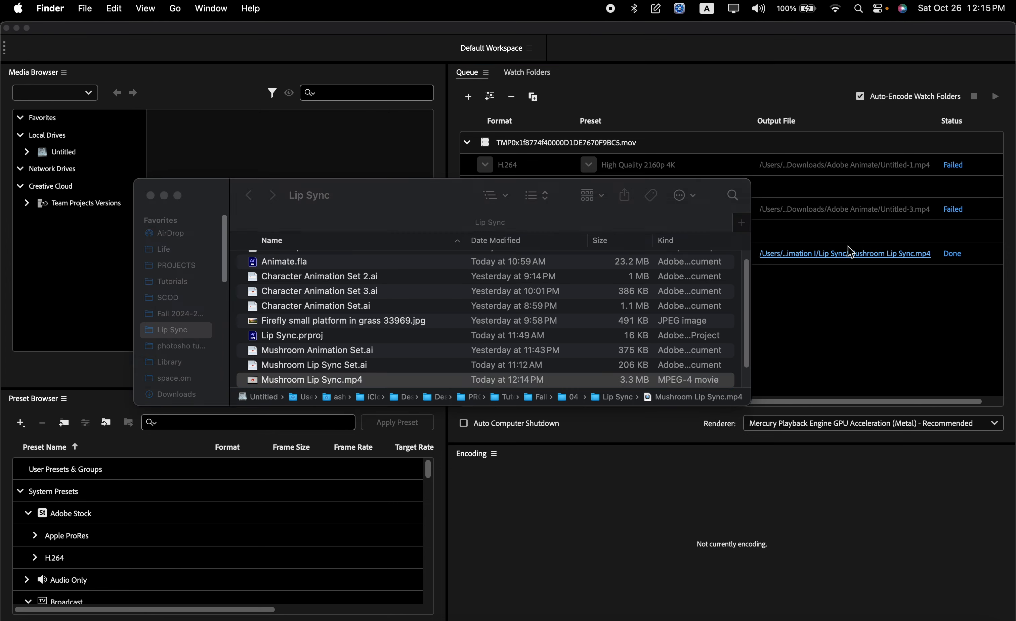
pyautogui.doubleClick(292, 387)
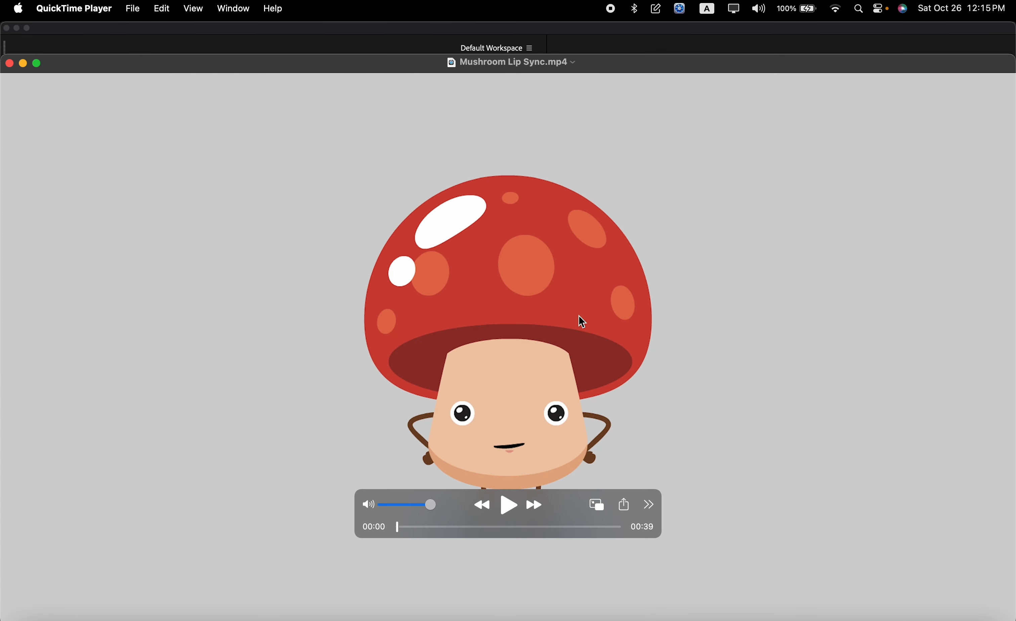